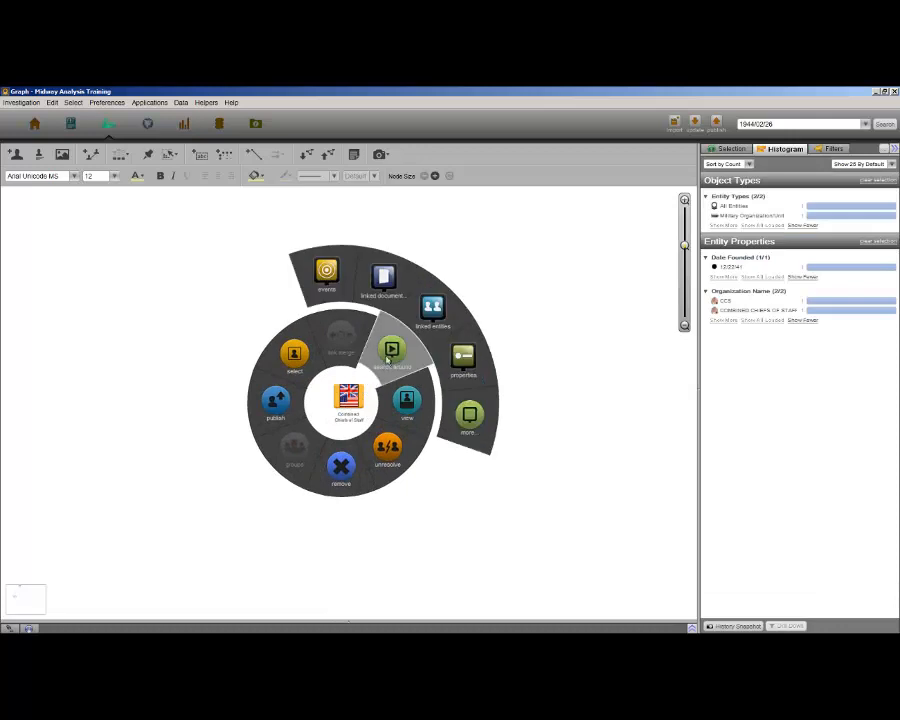
Step: Add the linked entities of the Combined Chiefs of Staff, and those of the Chiefs of Staff Committee and Joint Chiefs of Staff, to the graph
{"action": "left_click", "coordinate": [425, 325]}
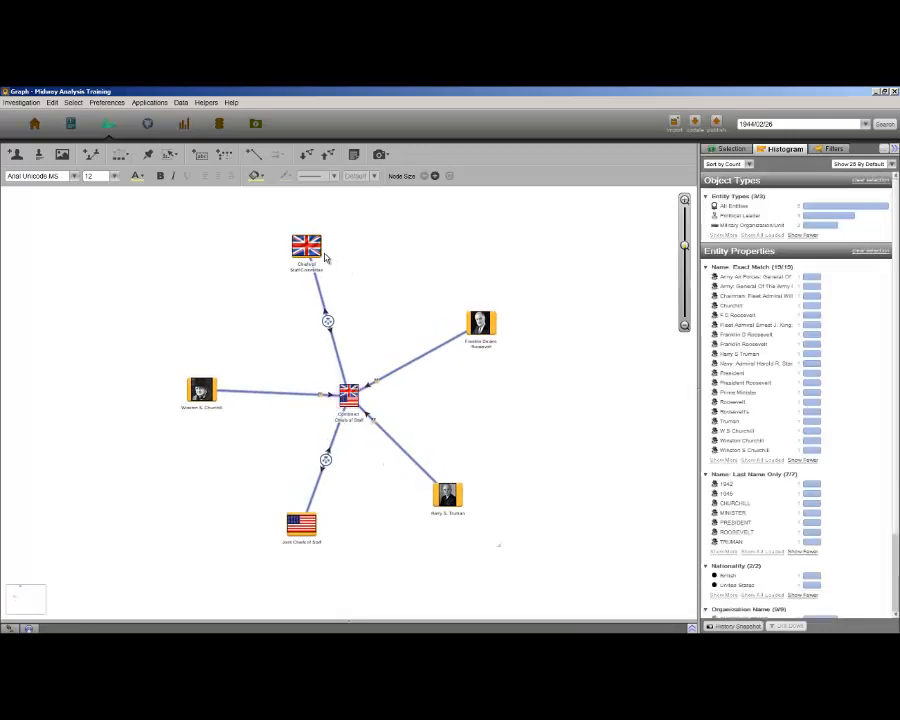
{"action": "left_click", "coordinate": [311, 252]}
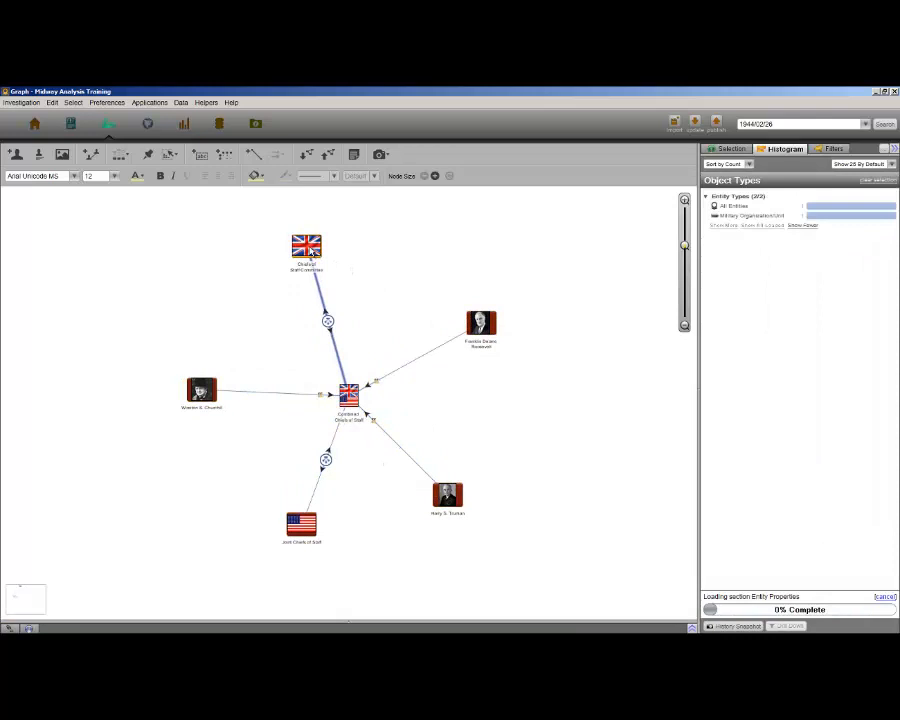
{"action": "left_click", "coordinate": [300, 524]}
{"action": "right_click", "coordinate": [293, 525]}
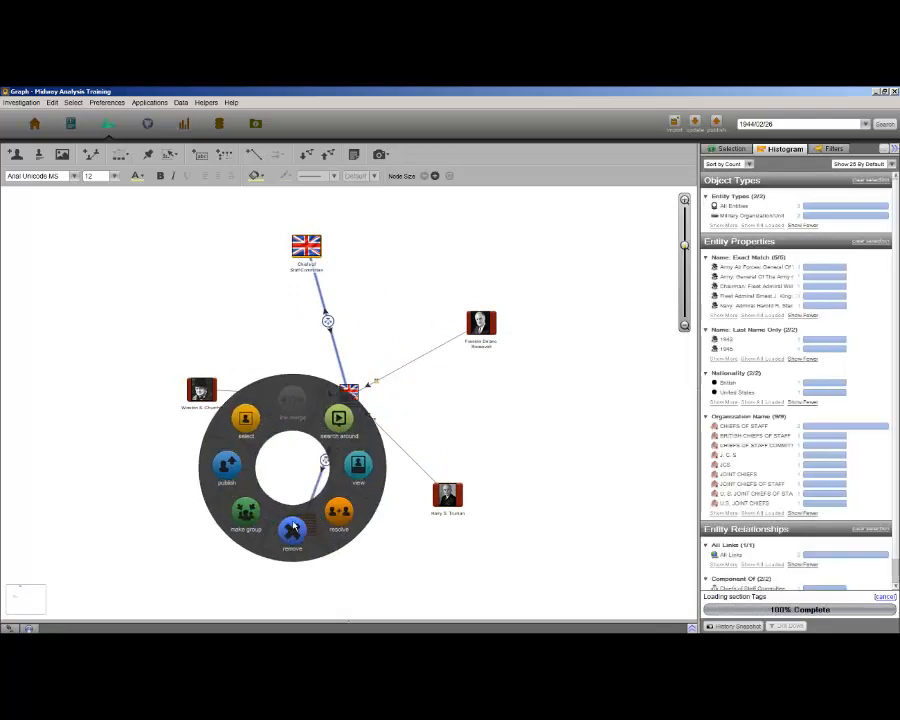
{"action": "mouse_move", "coordinate": [343, 415]}
{"action": "left_click", "coordinate": [360, 368]}
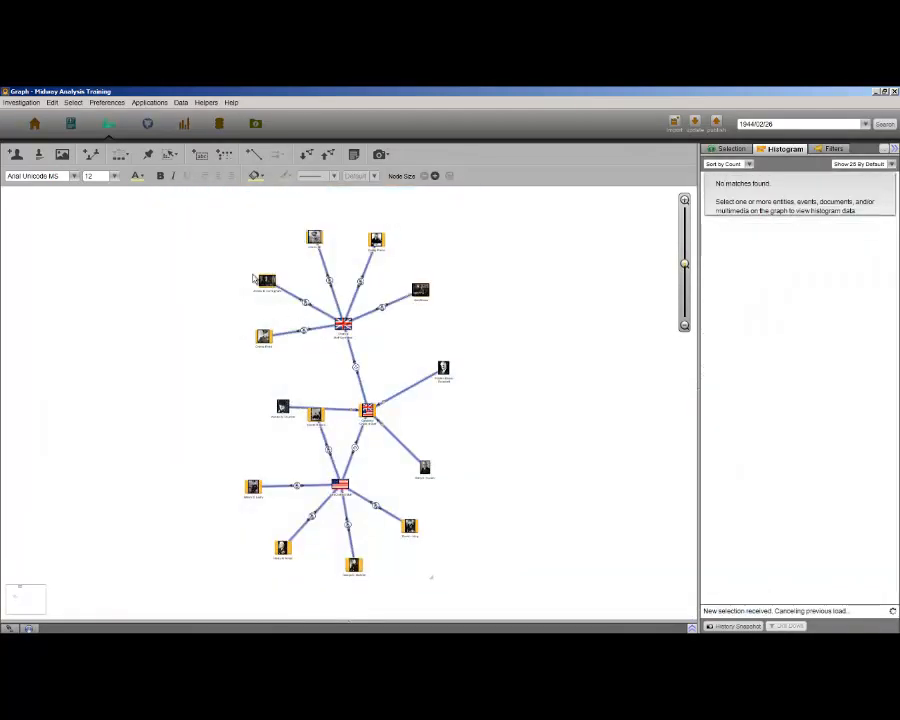
Step: Arrange all entities on the graph in a hierarchical layout
{"action": "left_click_drag", "start_coordinate": [178, 222], "coordinate": [478, 585]}
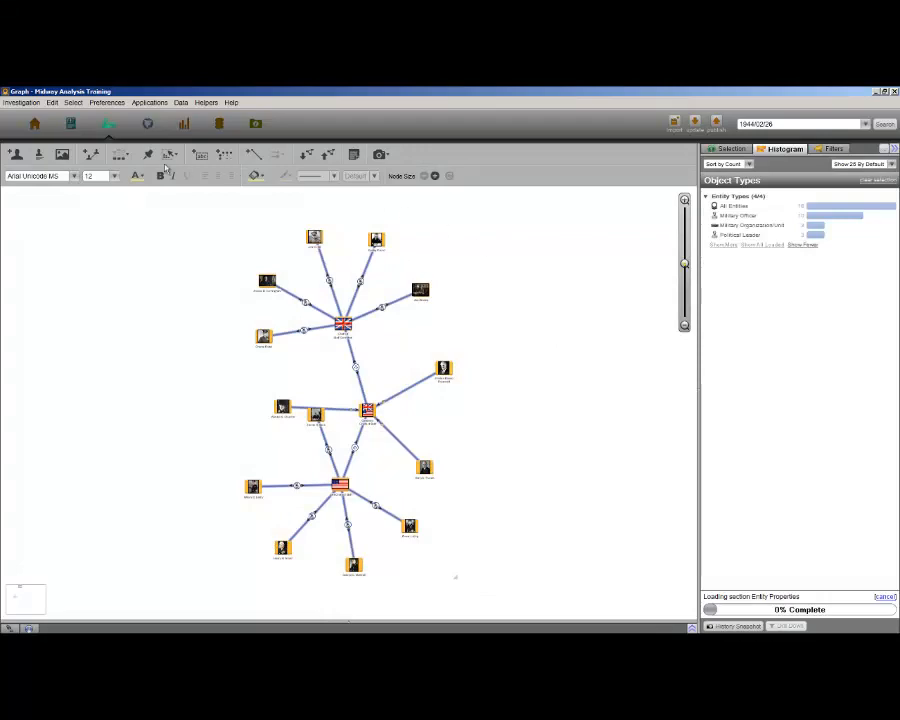
{"action": "left_click", "coordinate": [120, 154]}
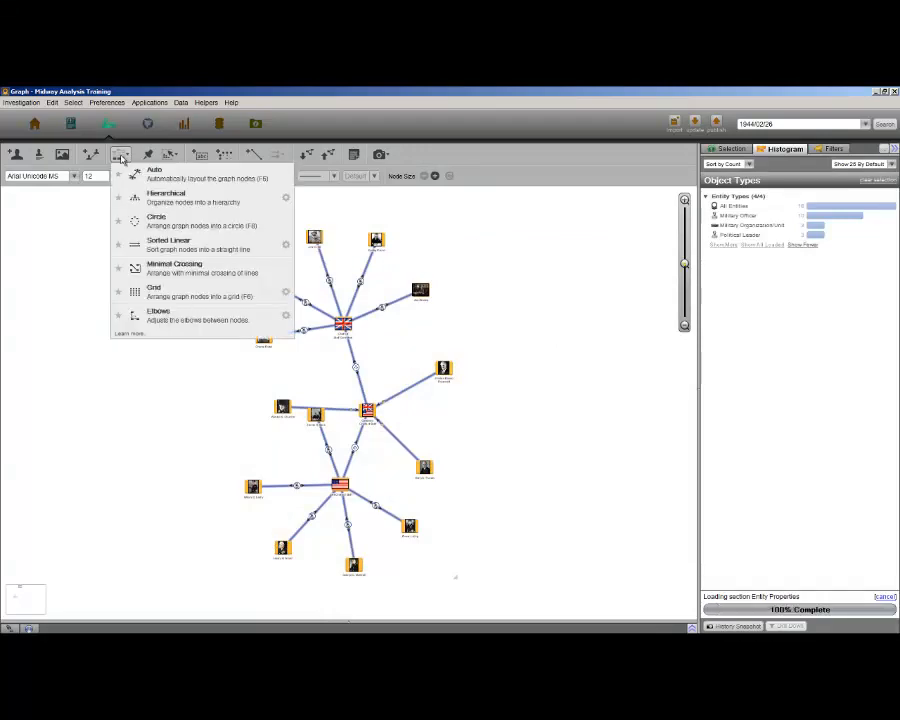
{"action": "left_click", "coordinate": [150, 197]}
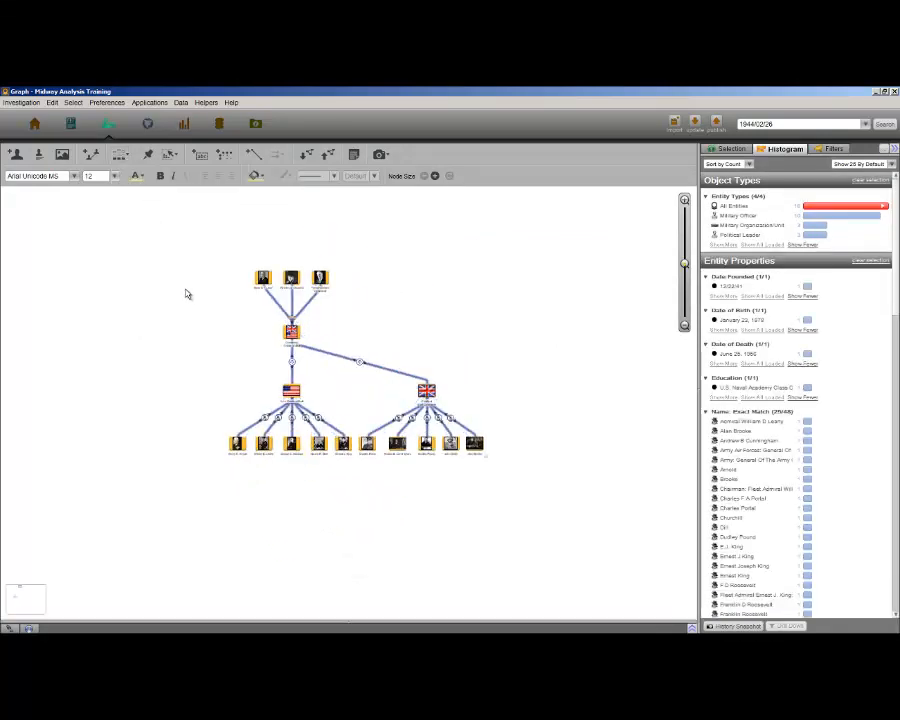
{"action": "left_click_drag", "start_coordinate": [219, 330], "coordinate": [140, 358]}
{"action": "scroll", "coordinate": [140, 358], "scroll_direction": "up", "scroll_amount": 3}
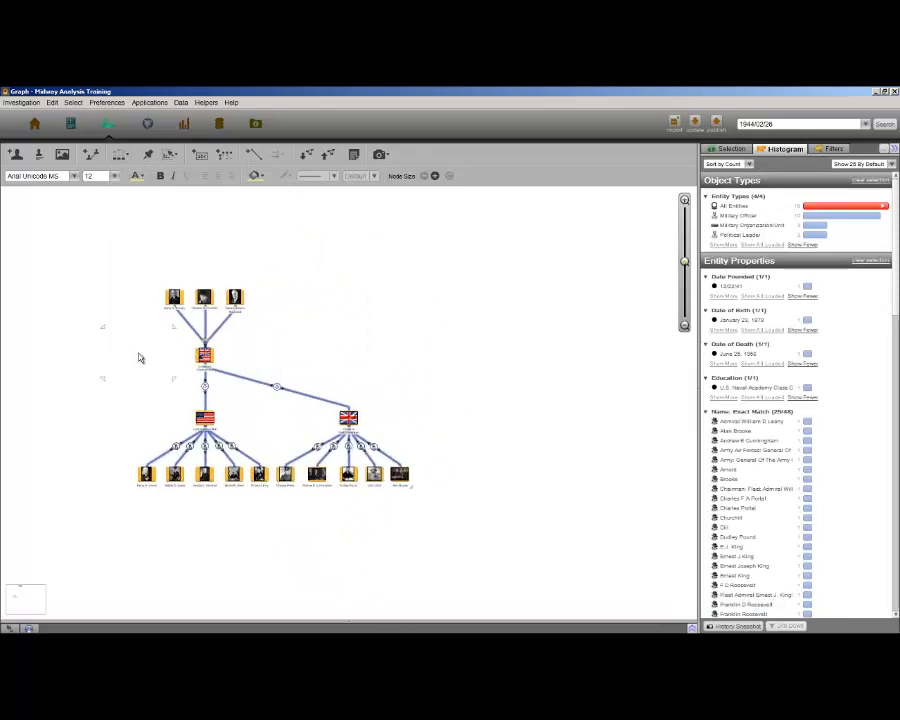
{"action": "scroll", "coordinate": [140, 358], "scroll_direction": "up", "scroll_amount": 1}
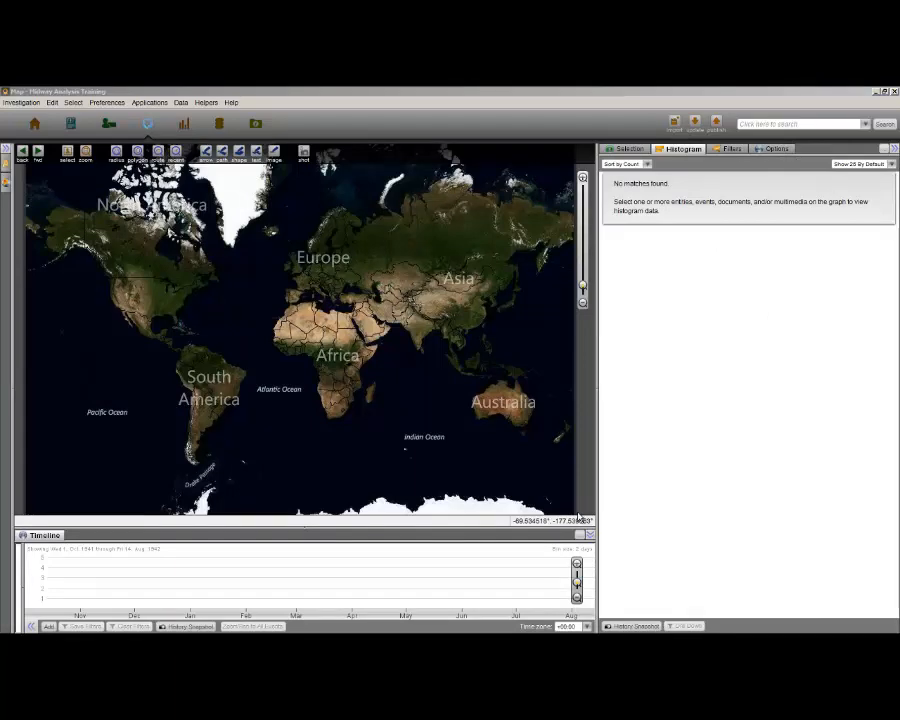
Step: Add the events matching the saved Dec 41 through May 42 filter to the map
{"action": "left_click", "coordinate": [729, 149]}
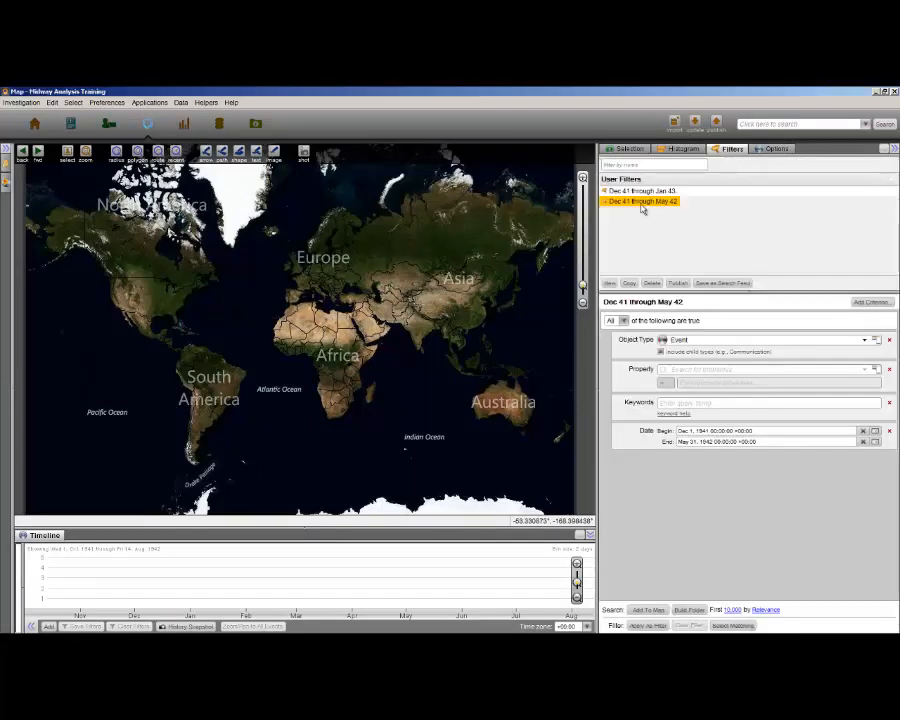
{"action": "left_click", "coordinate": [646, 609]}
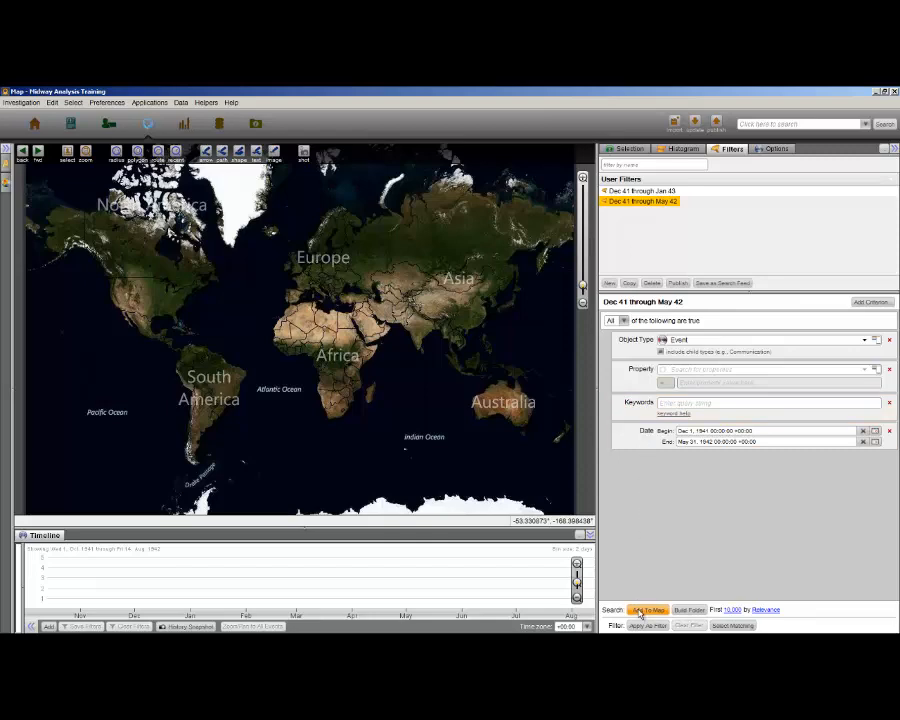
Step: Select the Battle of the Atlantic campaign events in the histogram of the mapped events
{"action": "left_click", "coordinate": [704, 150]}
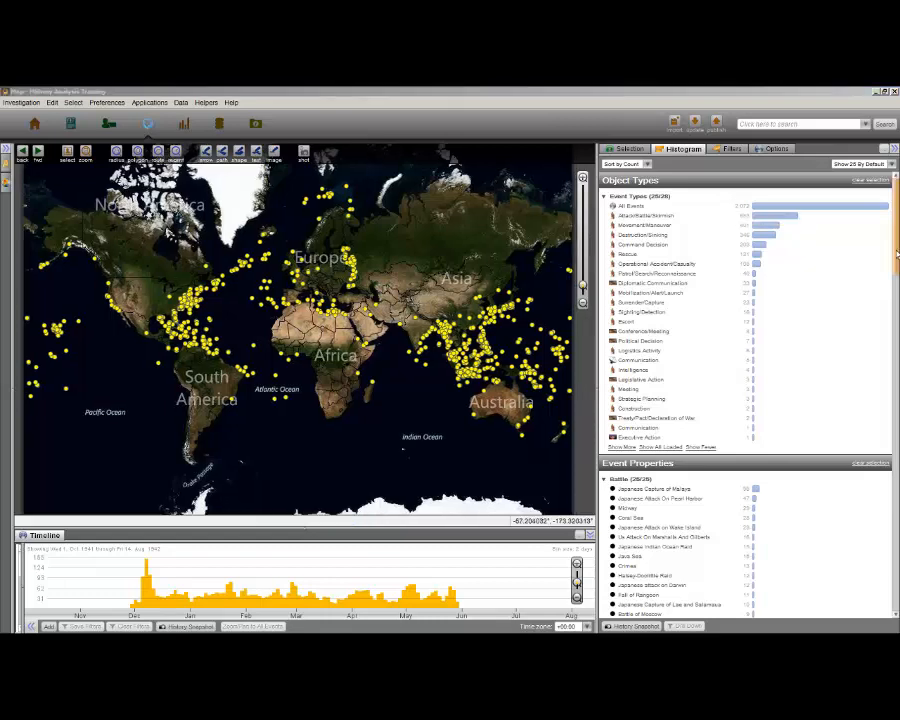
{"action": "scroll", "coordinate": [729, 210], "scroll_direction": "down", "scroll_amount": 5}
{"action": "scroll", "coordinate": [745, 390], "scroll_direction": "down", "scroll_amount": 4}
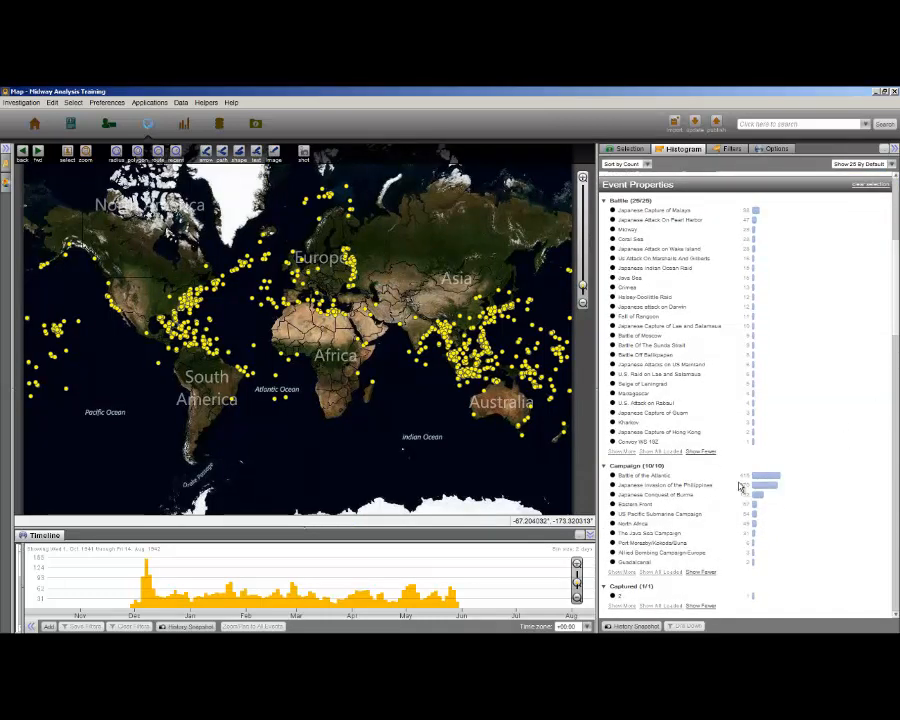
{"action": "left_click", "coordinate": [663, 479]}
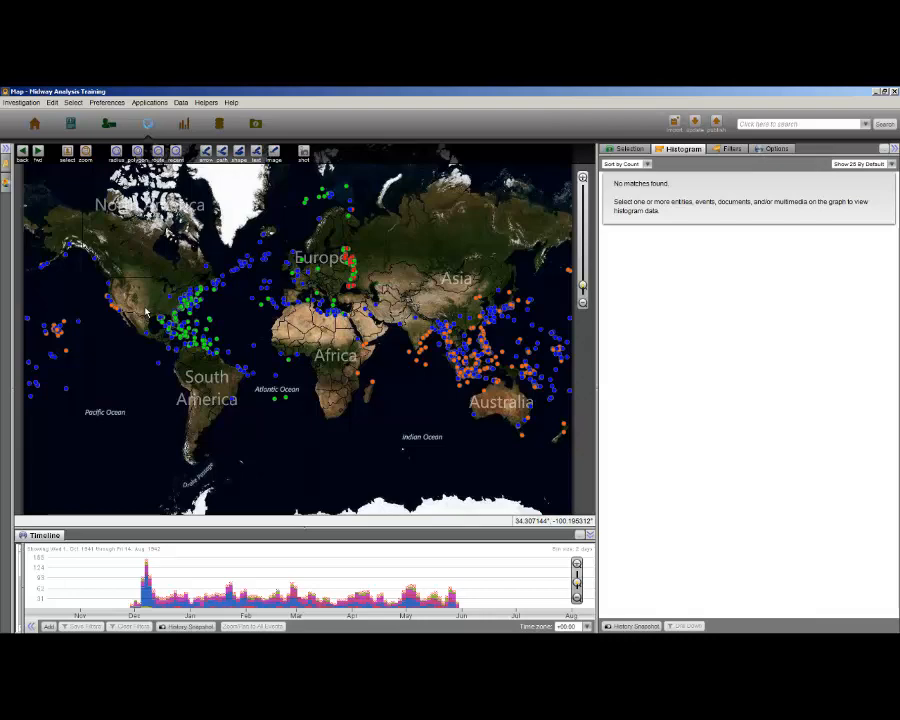
Step: Examine the event points around Hawaii, narrowing from Oahu to Pearl Harbor and the waters beside Ford Island
{"action": "left_click_drag", "start_coordinate": [146, 313], "coordinate": [390, 334]}
{"action": "scroll", "coordinate": [316, 376], "scroll_direction": "up", "scroll_amount": 4}
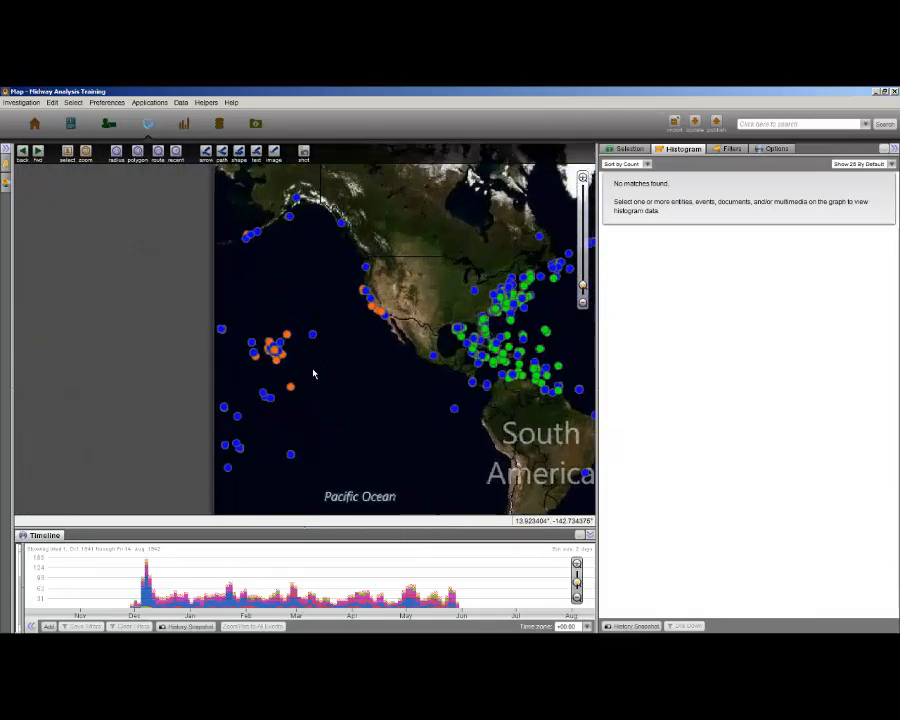
{"action": "scroll", "coordinate": [227, 368], "scroll_direction": "up", "scroll_amount": 3}
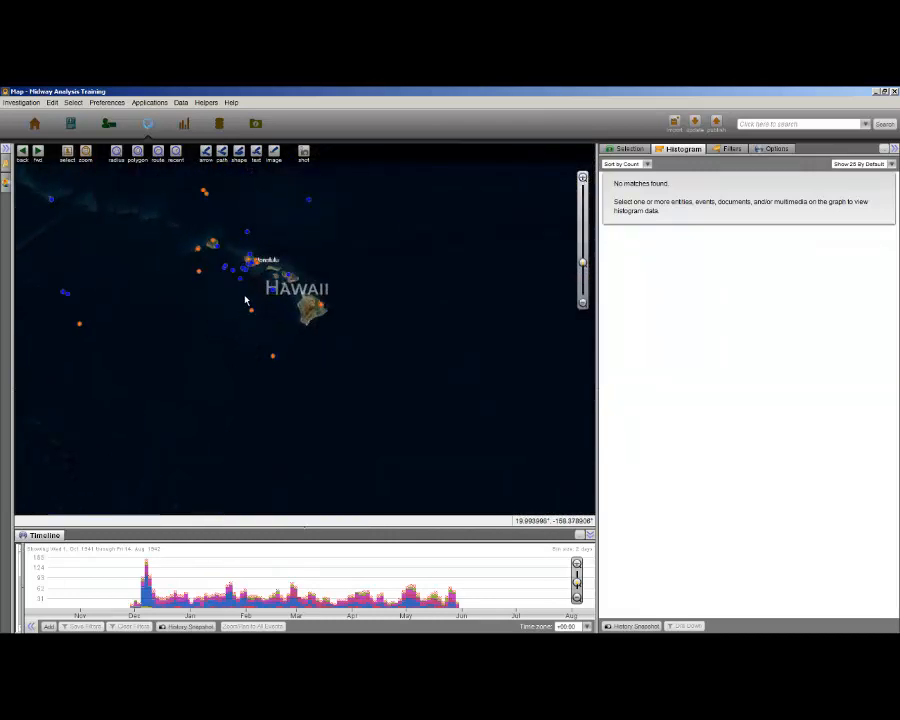
{"action": "scroll", "coordinate": [248, 297], "scroll_direction": "up", "scroll_amount": 1}
{"action": "scroll", "coordinate": [258, 260], "scroll_direction": "up", "scroll_amount": 2}
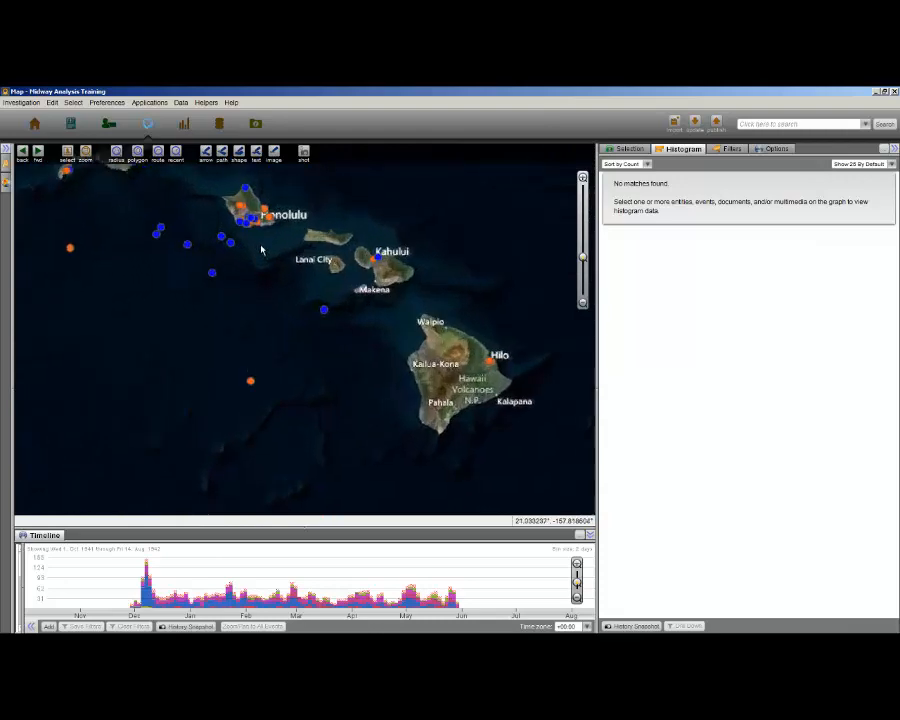
{"action": "left_click_drag", "start_coordinate": [261, 237], "coordinate": [274, 352]}
{"action": "scroll", "coordinate": [268, 343], "scroll_direction": "up", "scroll_amount": 1}
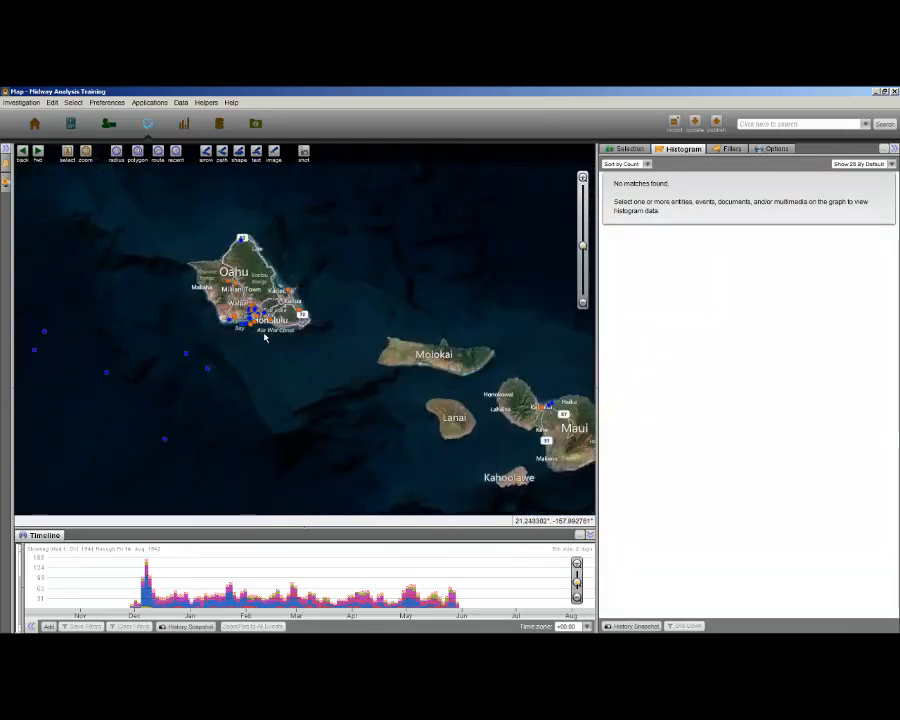
{"action": "scroll", "coordinate": [265, 338], "scroll_direction": "up", "scroll_amount": 1}
{"action": "scroll", "coordinate": [260, 325], "scroll_direction": "up", "scroll_amount": 1}
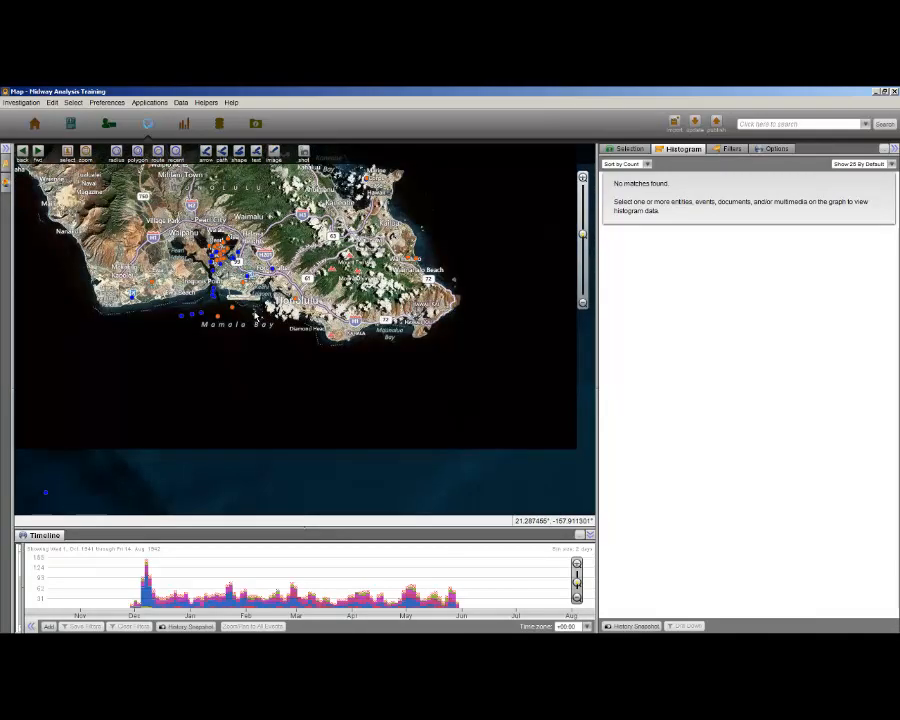
{"action": "scroll", "coordinate": [245, 285], "scroll_direction": "up", "scroll_amount": 1}
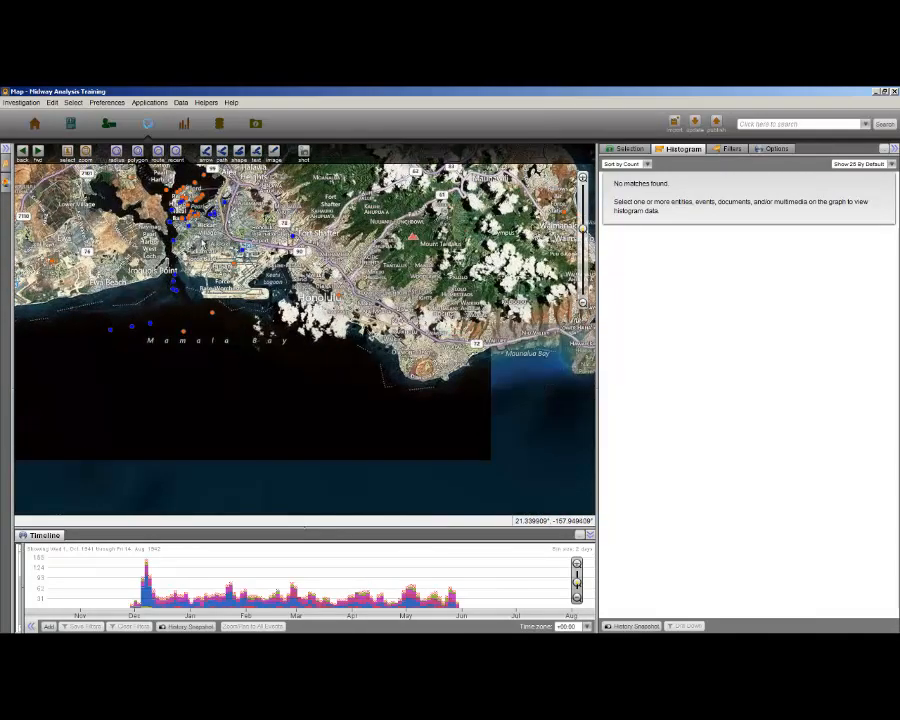
{"action": "left_click_drag", "start_coordinate": [215, 245], "coordinate": [303, 351]}
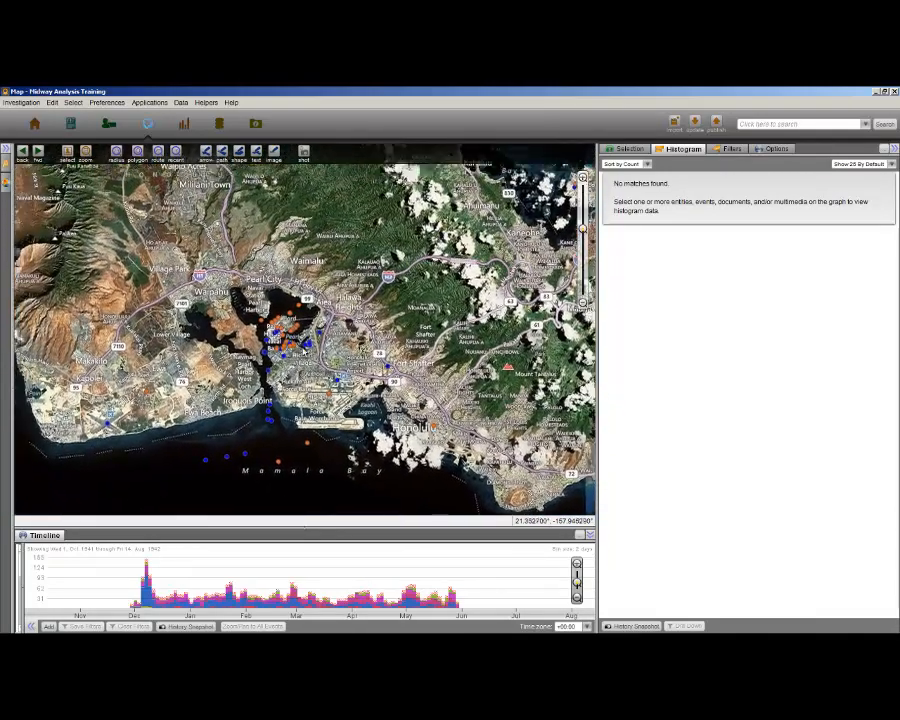
{"action": "scroll", "coordinate": [300, 345], "scroll_direction": "up", "scroll_amount": 1}
{"action": "scroll", "coordinate": [292, 300], "scroll_direction": "up", "scroll_amount": 1}
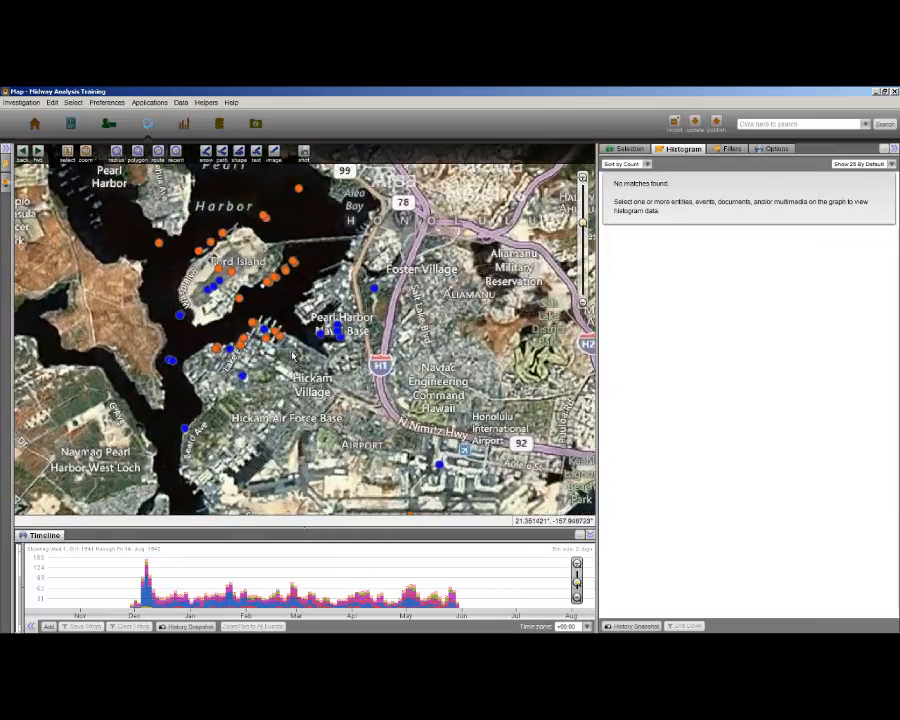
{"action": "scroll", "coordinate": [288, 288], "scroll_direction": "up", "scroll_amount": 1}
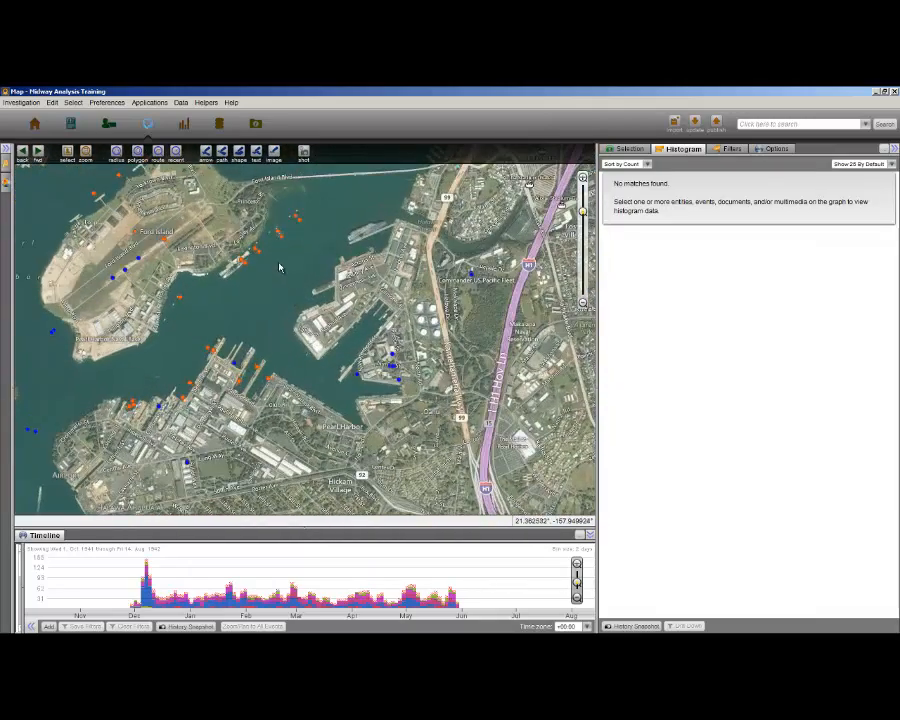
{"action": "left_click_drag", "start_coordinate": [278, 264], "coordinate": [288, 345]}
{"action": "scroll", "coordinate": [288, 345], "scroll_direction": "up", "scroll_amount": 1}
{"action": "scroll", "coordinate": [295, 376], "scroll_direction": "up", "scroll_amount": 1}
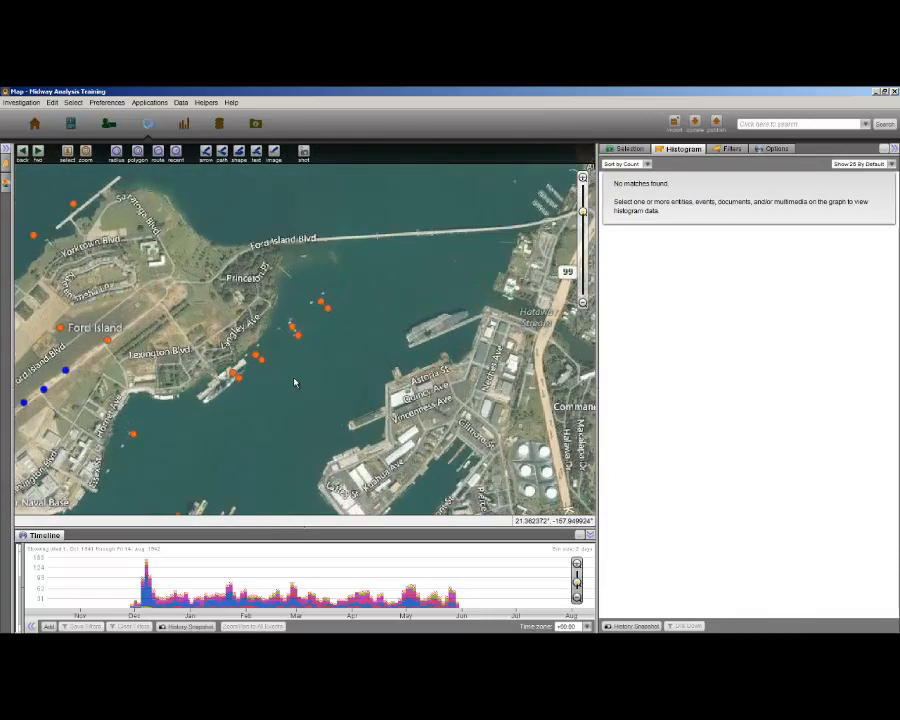
Step: Open the battleship Arizona sinking event beside Ford Island and view its video and the related 1941/12/07 - Pacific document
{"action": "double_click", "coordinate": [293, 318]}
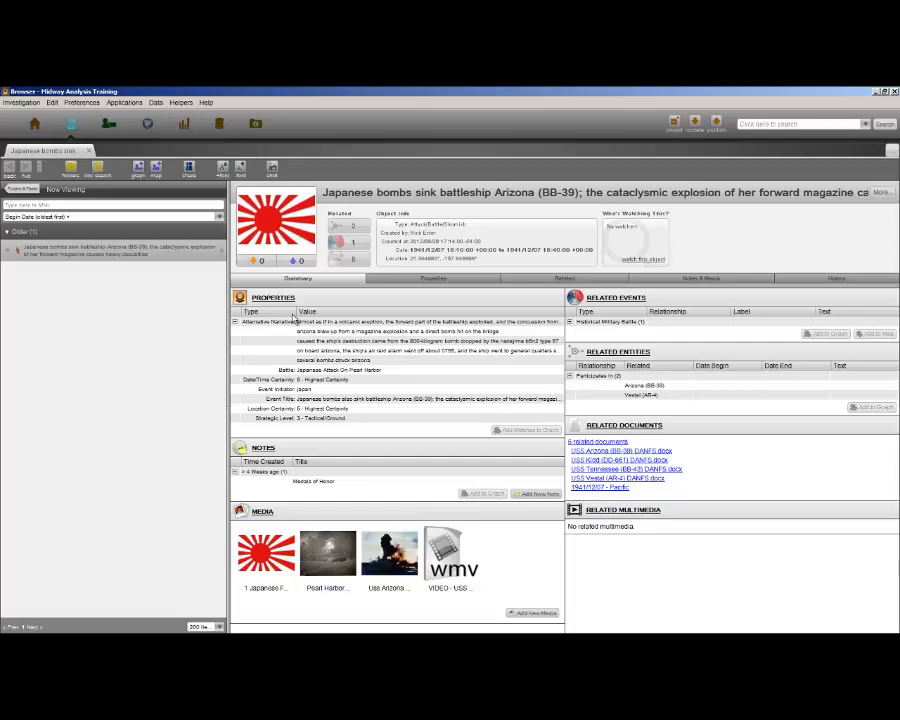
{"action": "left_click", "coordinate": [434, 561]}
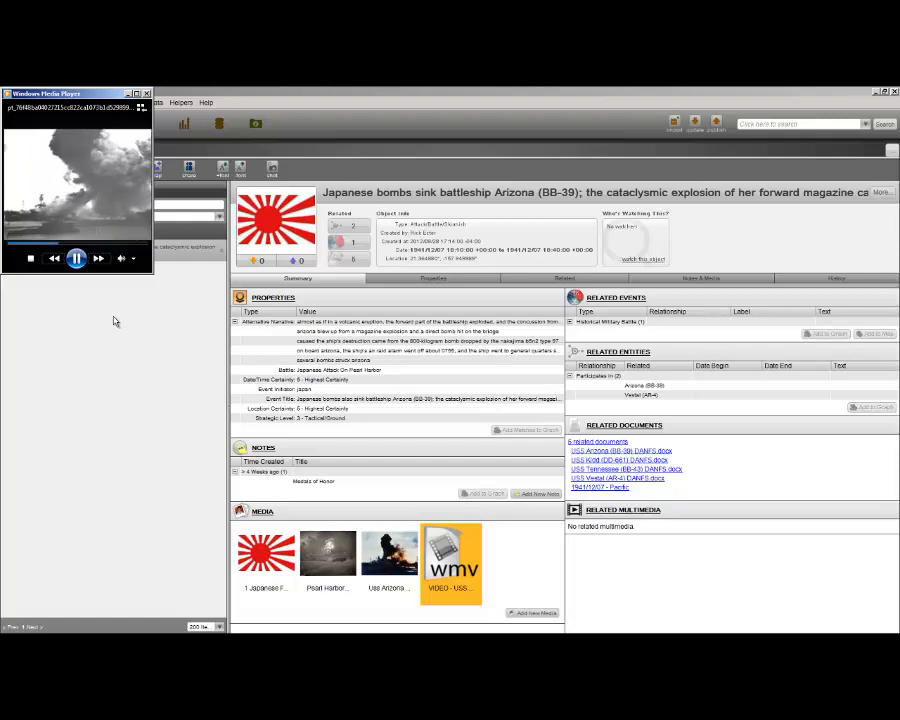
{"action": "left_click", "coordinate": [611, 490]}
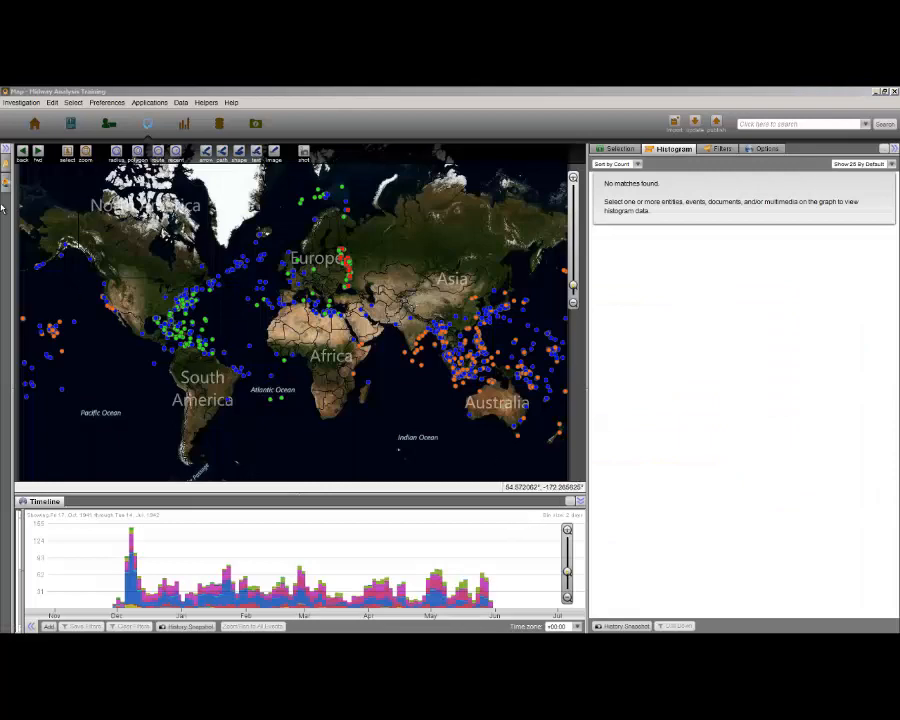
Step: Show a heatmap of all event data points on the world map and restrict the timeline to December 1941
{"action": "left_click", "coordinate": [5, 150]}
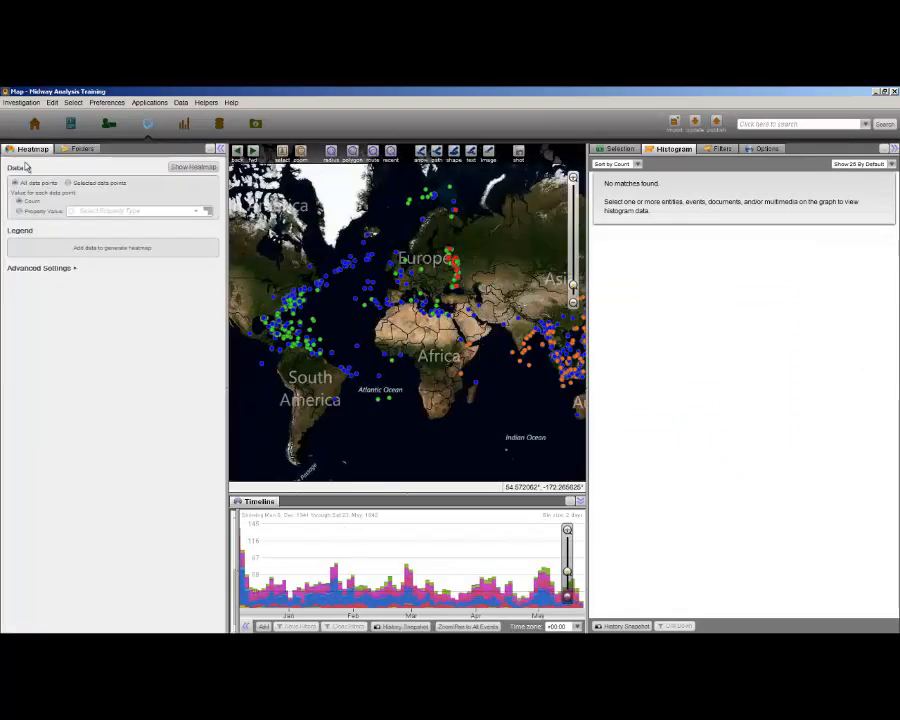
{"action": "left_click", "coordinate": [193, 167]}
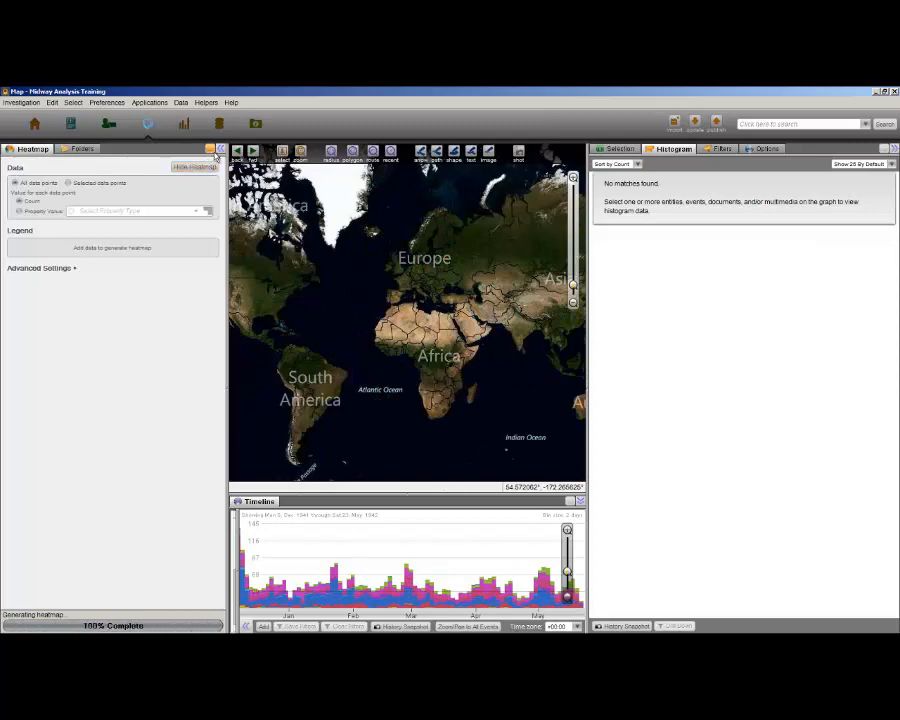
{"action": "left_click", "coordinate": [221, 149]}
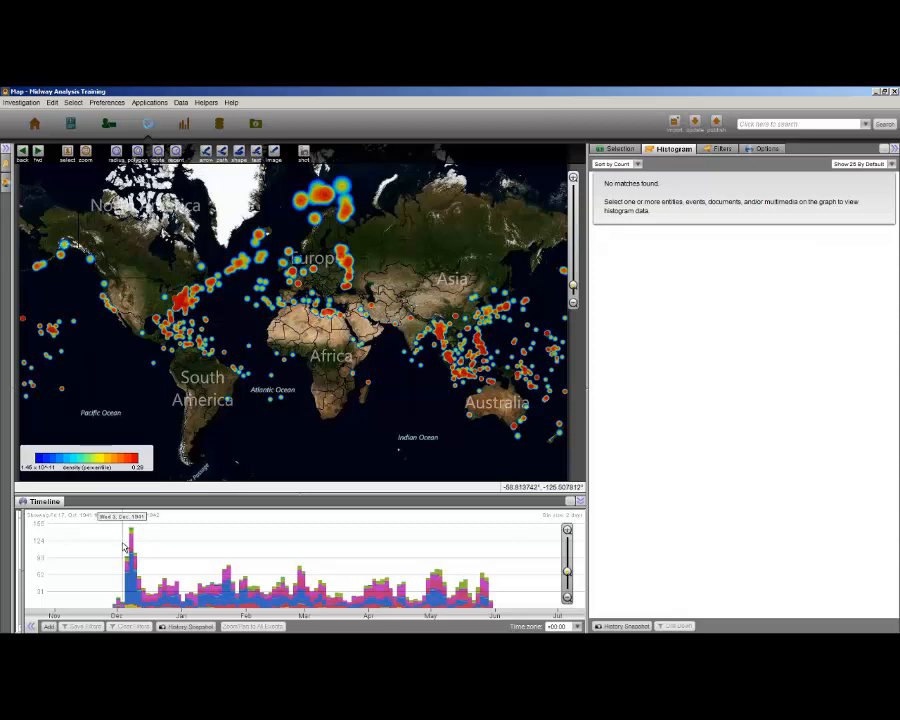
{"action": "left_click_drag", "start_coordinate": [122, 545], "coordinate": [183, 553]}
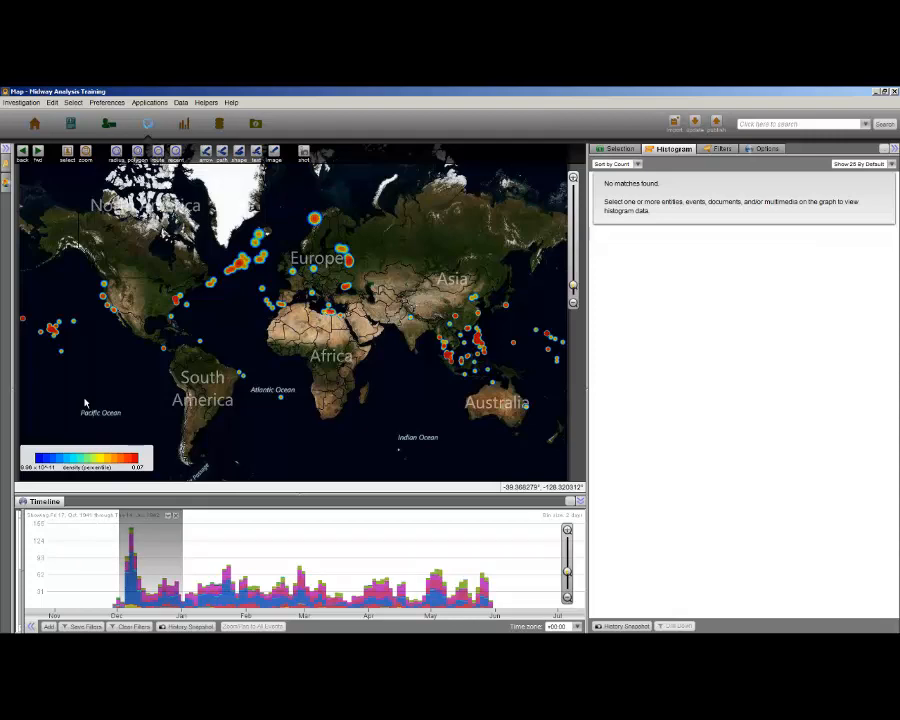
Step: Select the events around Hawaii, the North Atlantic, the Eastern Front and the Mediterranean in turn to examine each region's histogram
{"action": "left_click_drag", "start_coordinate": [38, 296], "coordinate": [76, 360]}
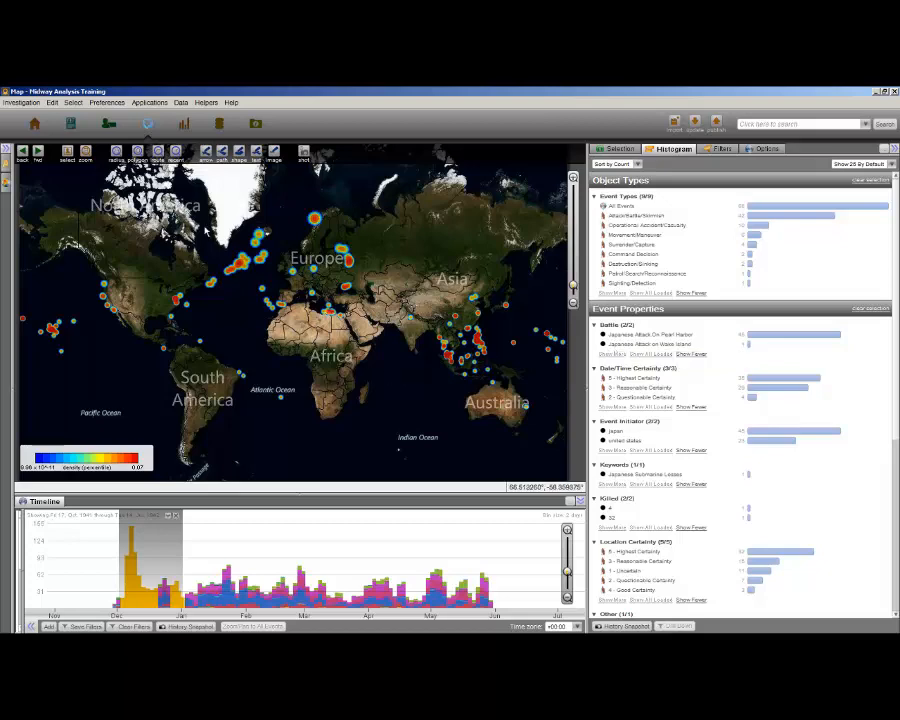
{"action": "left_click_drag", "start_coordinate": [192, 220], "coordinate": [285, 320]}
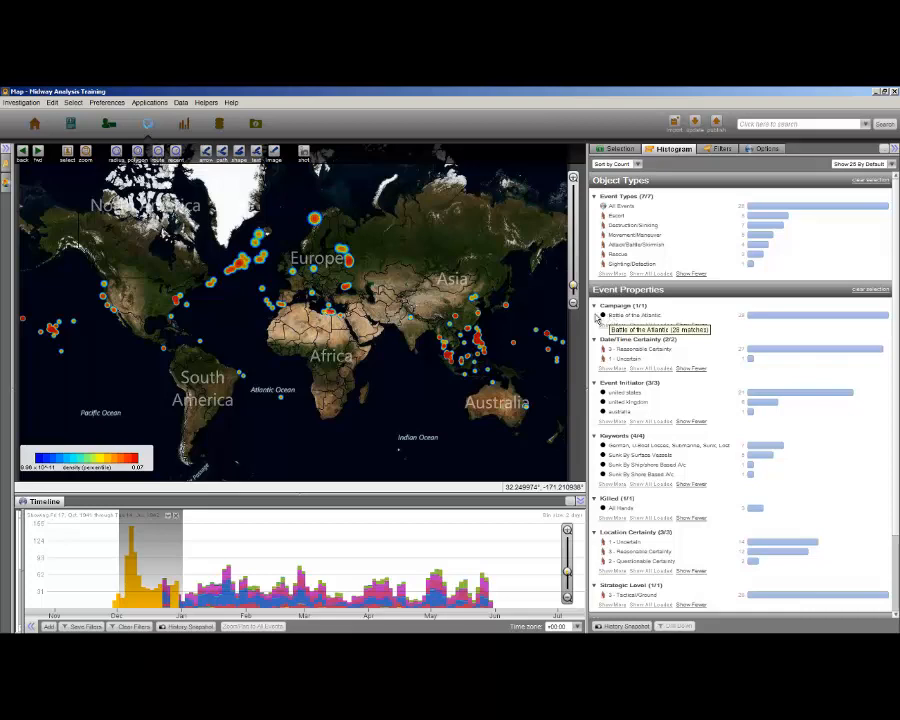
{"action": "left_click_drag", "start_coordinate": [323, 237], "coordinate": [362, 298]}
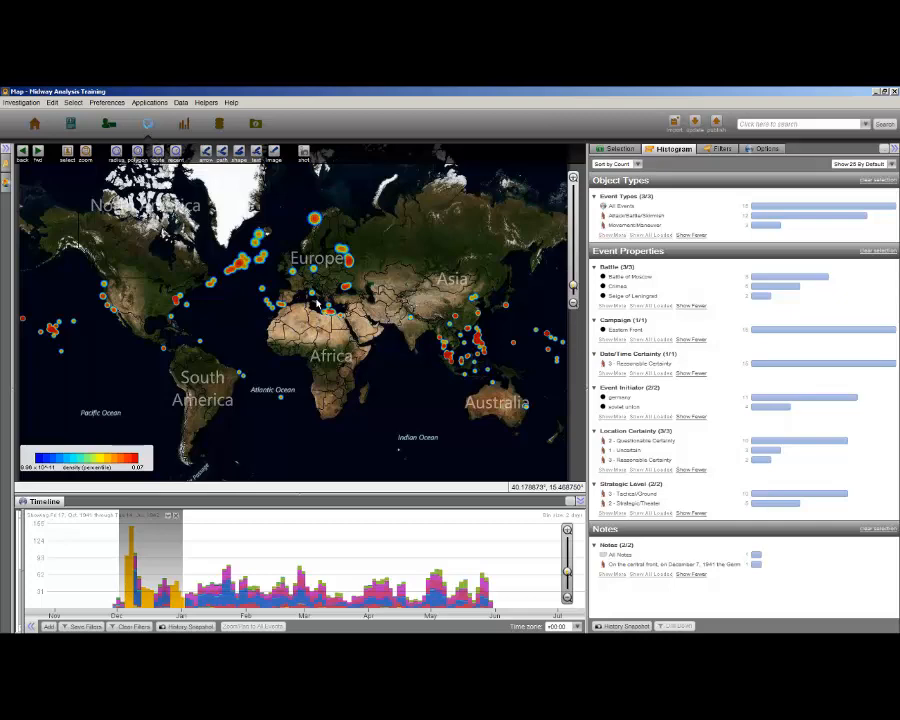
{"action": "left_click_drag", "start_coordinate": [316, 301], "coordinate": [344, 320]}
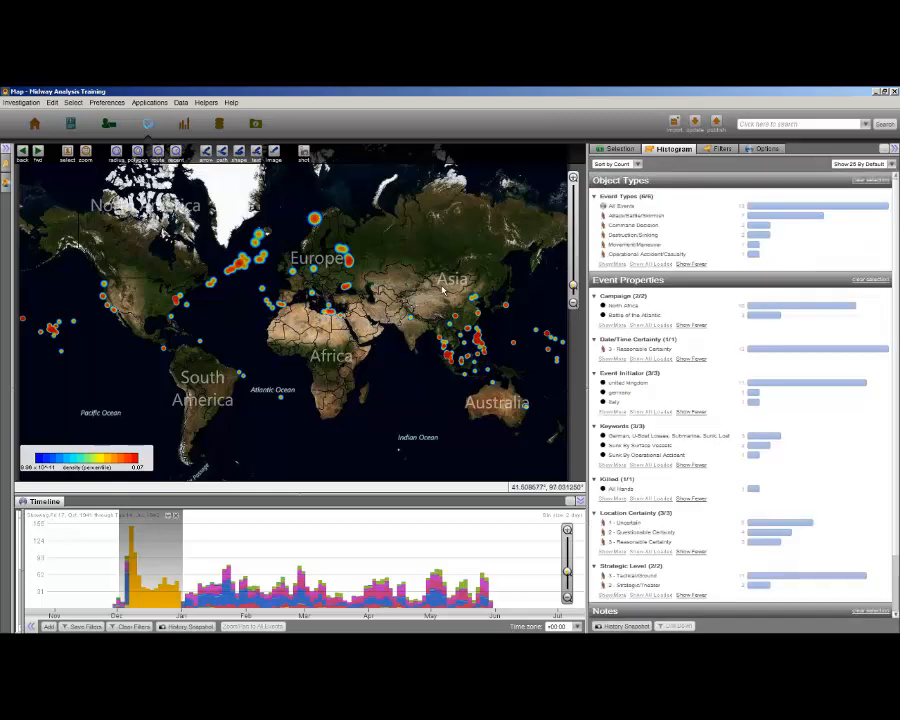
Step: Select the December 1941 events across Asia and the western Pacific to examine their histogram
{"action": "left_click_drag", "start_coordinate": [436, 275], "coordinate": [567, 384]}
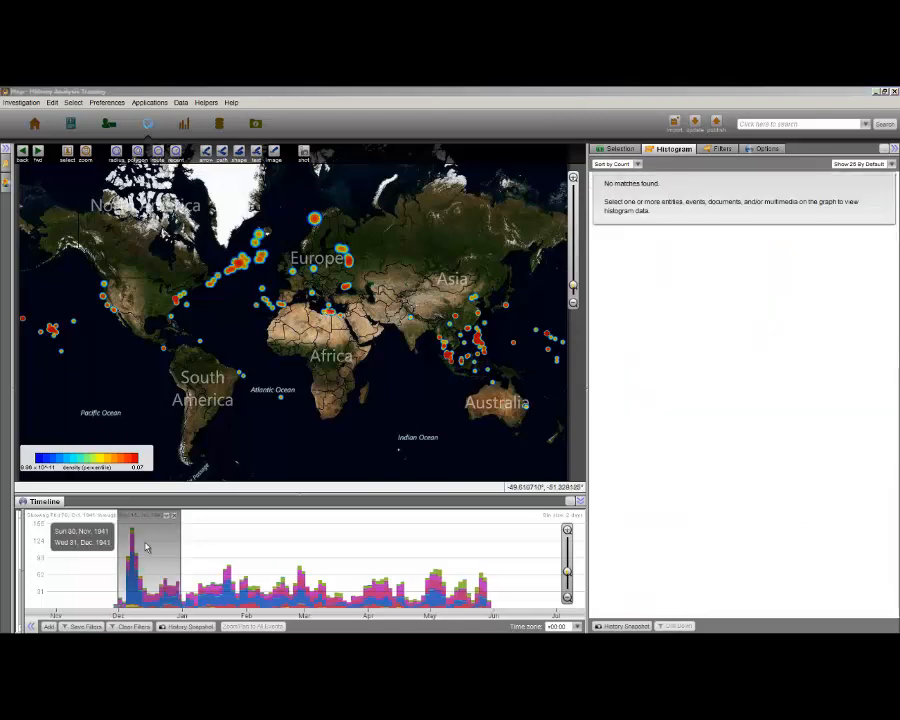
Step: Shift the timeline window to January 1942 and examine event histograms for the North American east coast, Eastern Front, Mediterranean and Asia-Pacific
{"action": "left_click_drag", "start_coordinate": [145, 546], "coordinate": [212, 550]}
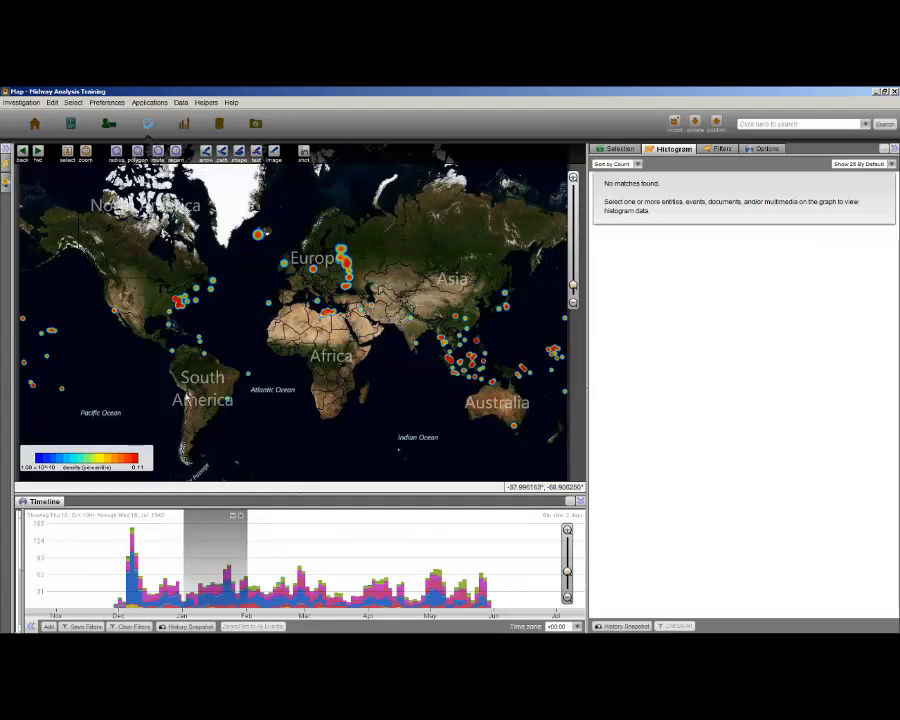
{"action": "left_click_drag", "start_coordinate": [170, 271], "coordinate": [219, 320]}
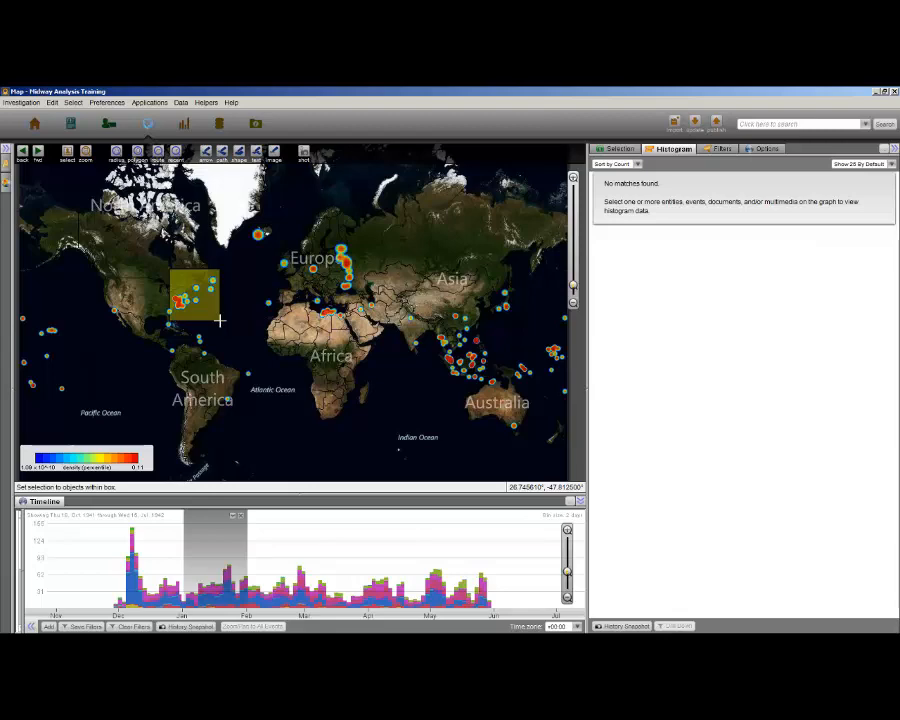
{"action": "left_click_drag", "start_coordinate": [219, 320], "coordinate": [220, 321]}
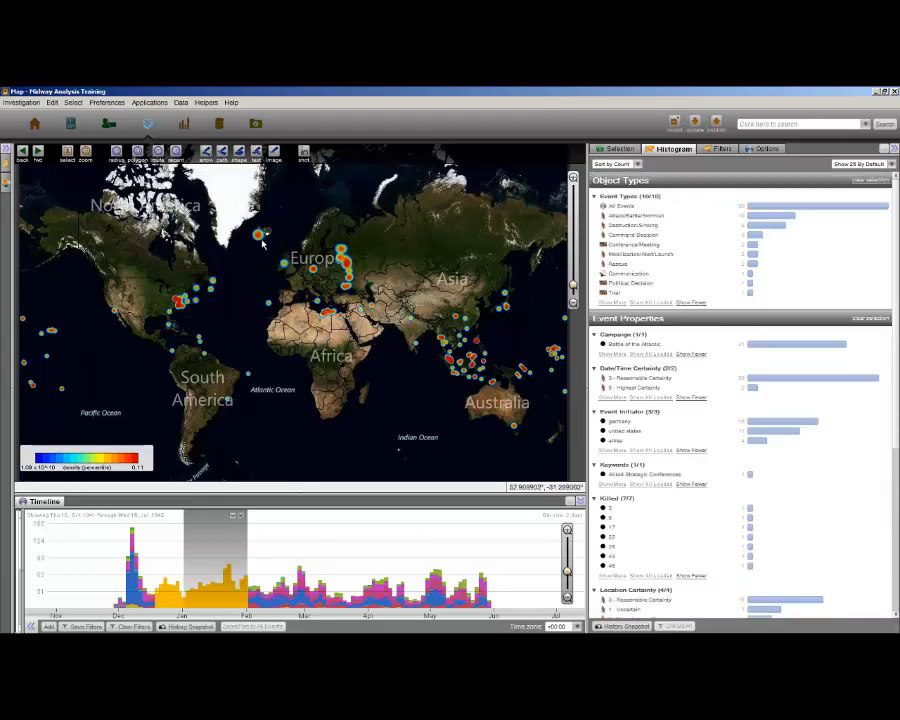
{"action": "left_click_drag", "start_coordinate": [314, 220], "coordinate": [362, 292]}
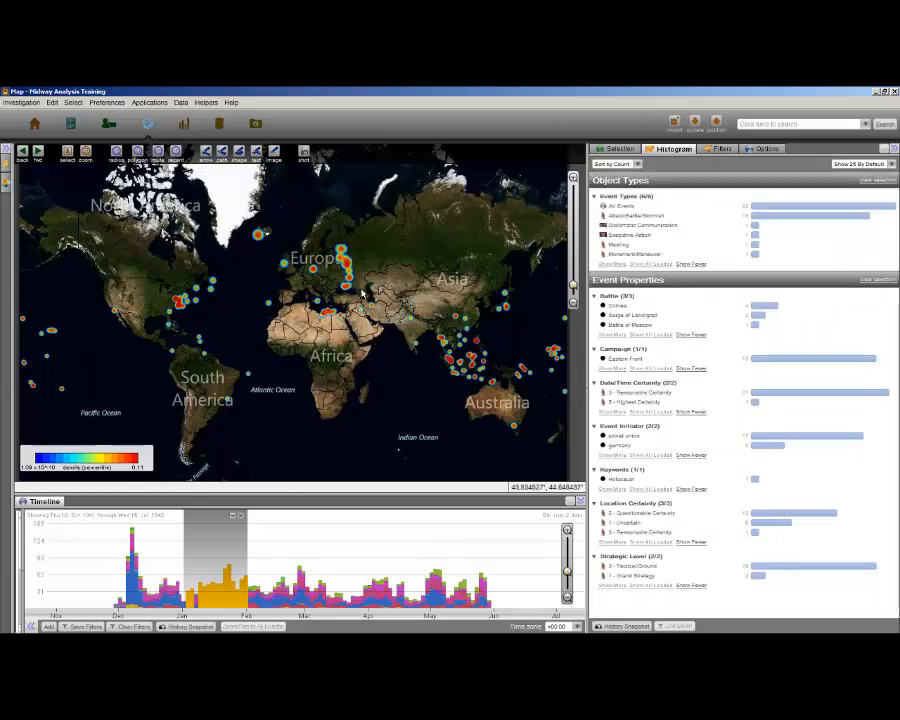
{"action": "left_click_drag", "start_coordinate": [311, 300], "coordinate": [346, 320]}
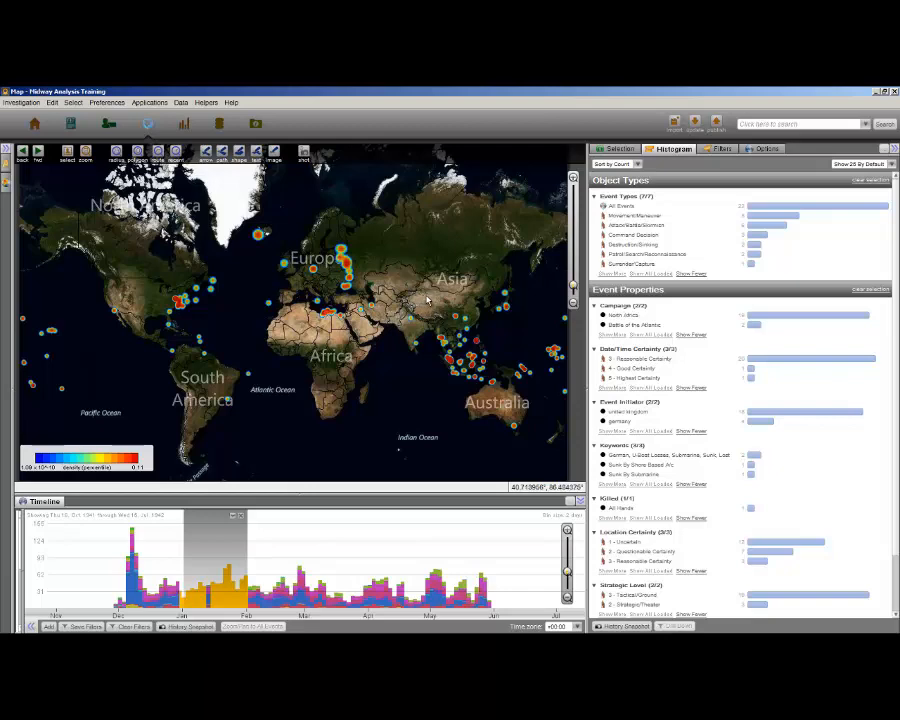
{"action": "left_click_drag", "start_coordinate": [426, 293], "coordinate": [567, 393]}
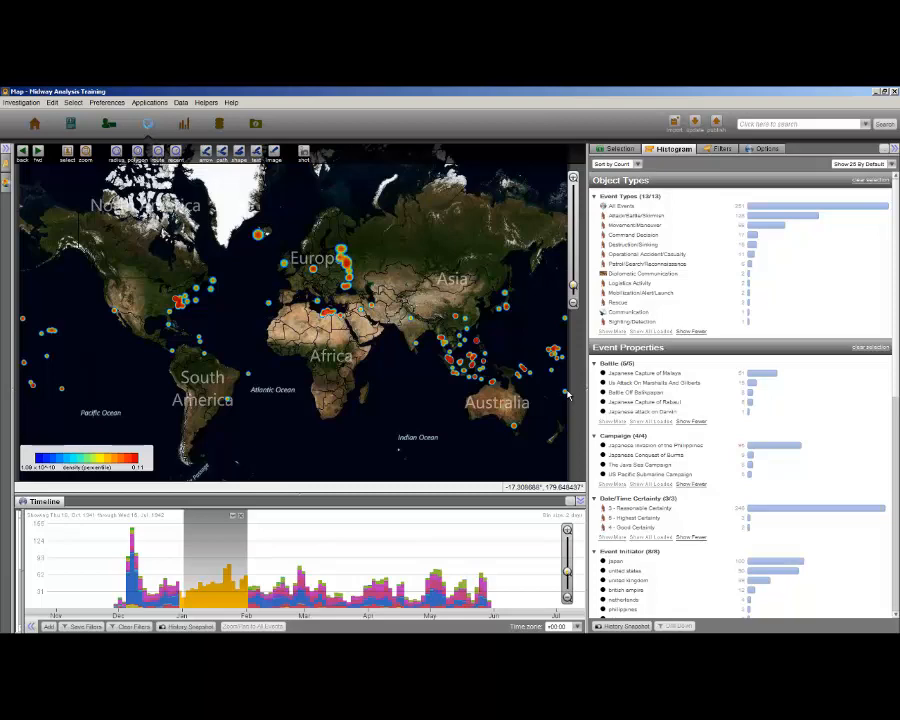
Step: Shift the timeline window to February 1942 and examine event histograms for eastern North America and the Caribbean, Eastern Front, North Africa and Asia-Pacific
{"action": "left_click", "coordinate": [273, 522]}
{"action": "left_click_drag", "start_coordinate": [220, 539], "coordinate": [279, 549]}
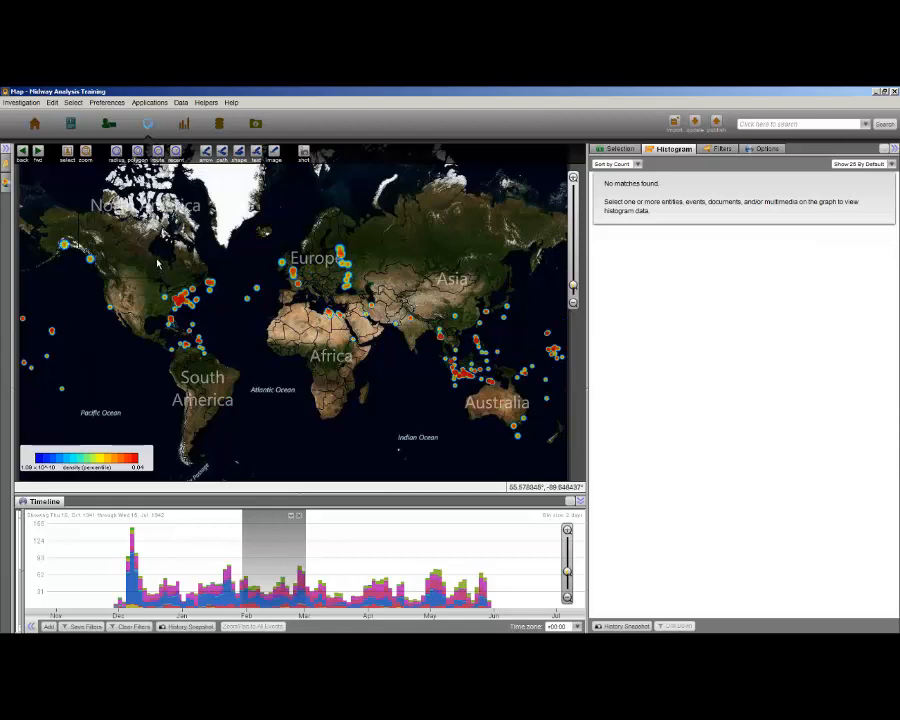
{"action": "left_click_drag", "start_coordinate": [158, 260], "coordinate": [217, 360]}
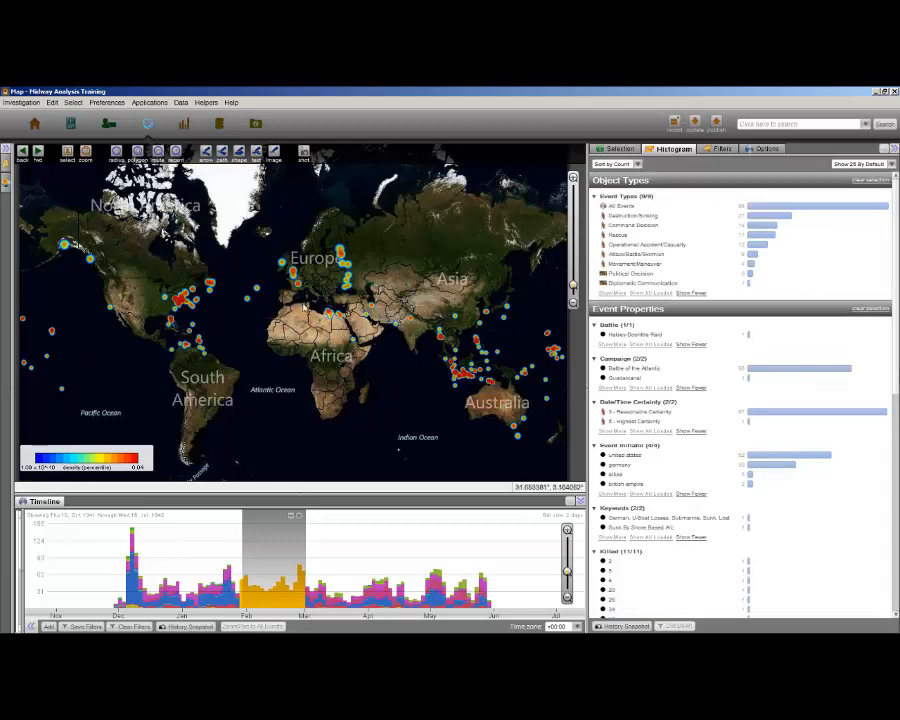
{"action": "left_click_drag", "start_coordinate": [320, 238], "coordinate": [345, 283]}
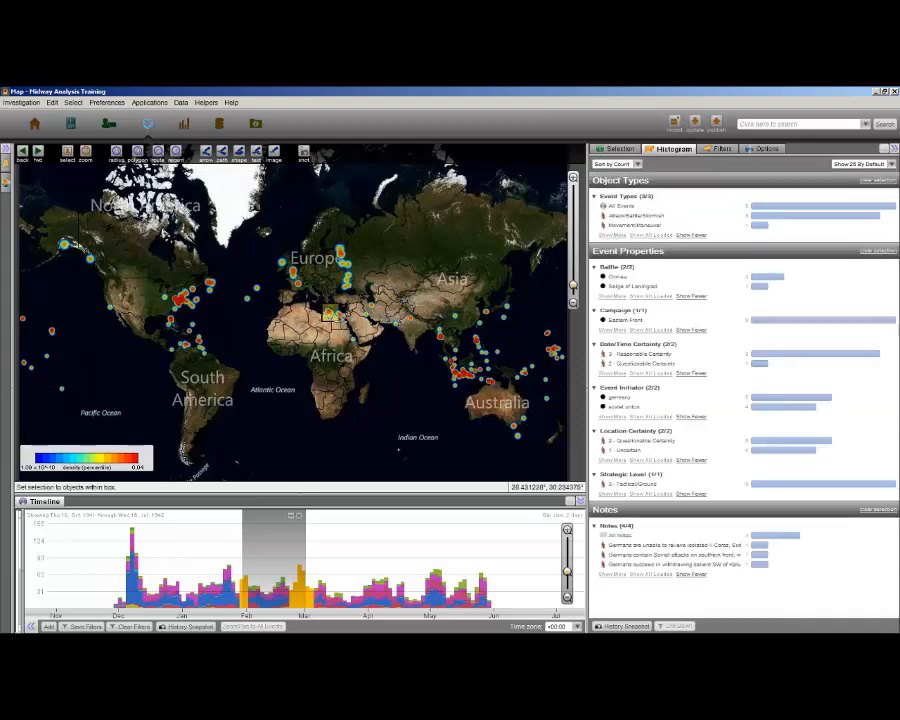
{"action": "left_click_drag", "start_coordinate": [326, 310], "coordinate": [346, 328]}
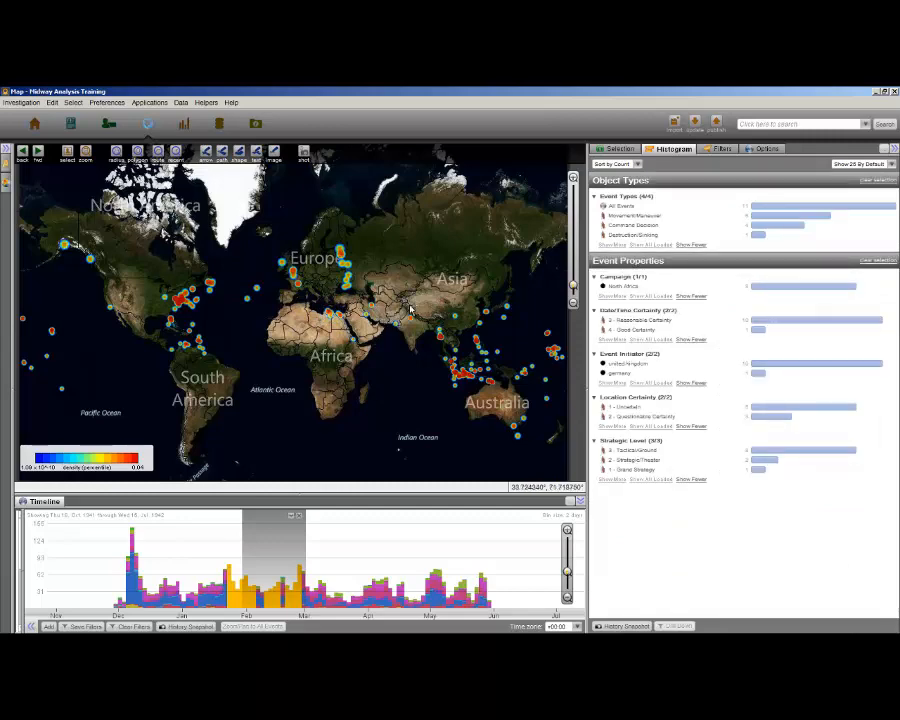
{"action": "left_click_drag", "start_coordinate": [427, 291], "coordinate": [566, 398]}
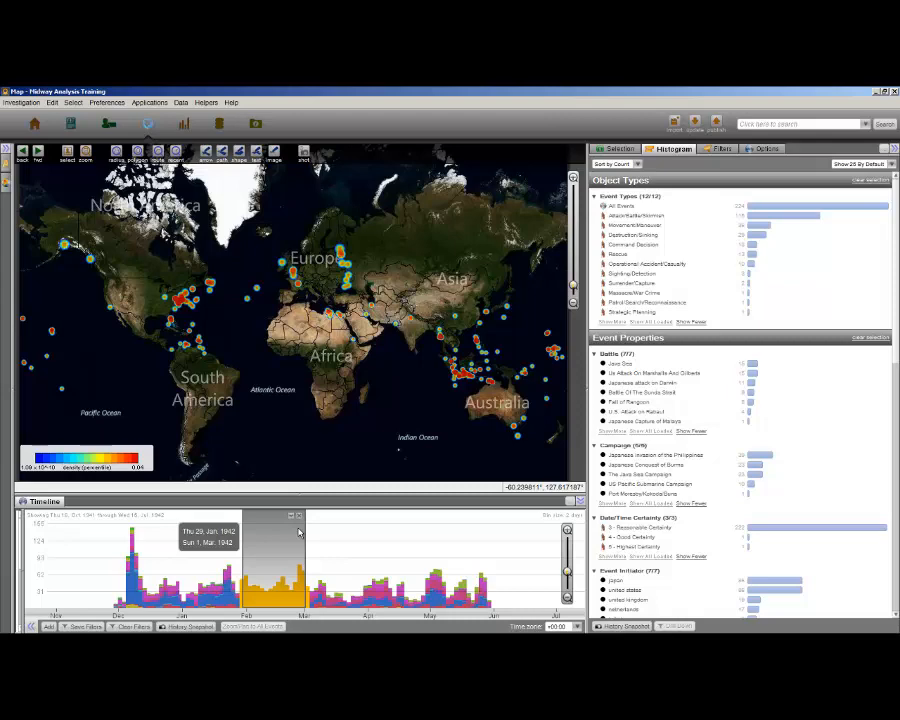
Step: Shift the timeline window to March 1942 and examine event histograms for Hawaii, the US east coast and Caribbean, Eastern Front, North Africa and Asia-Pacific
{"action": "left_click_drag", "start_coordinate": [298, 532], "coordinate": [363, 540]}
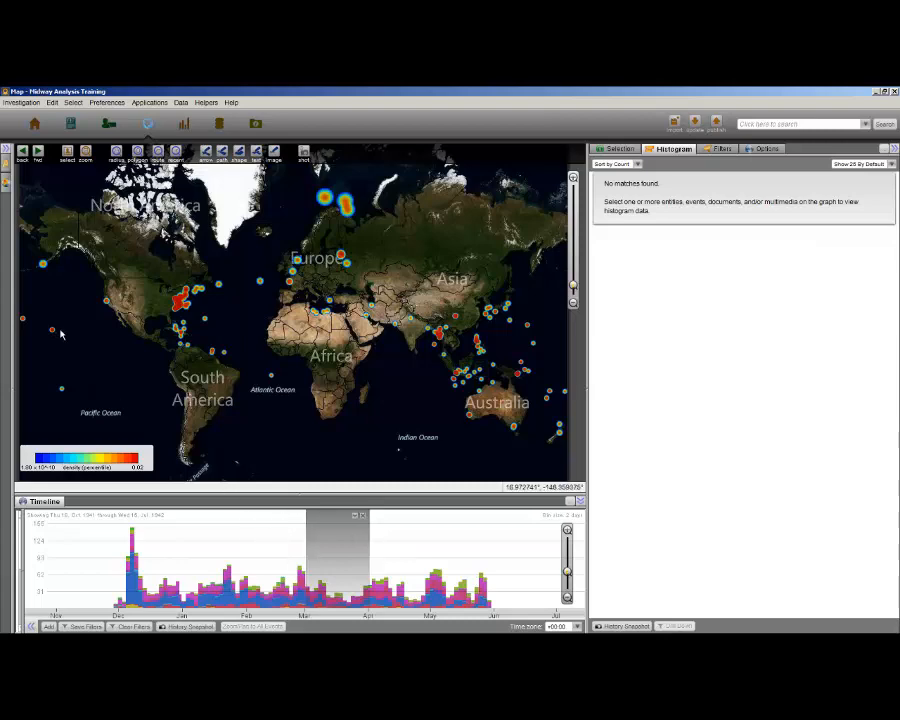
{"action": "left_click_drag", "start_coordinate": [48, 336], "coordinate": [60, 326]}
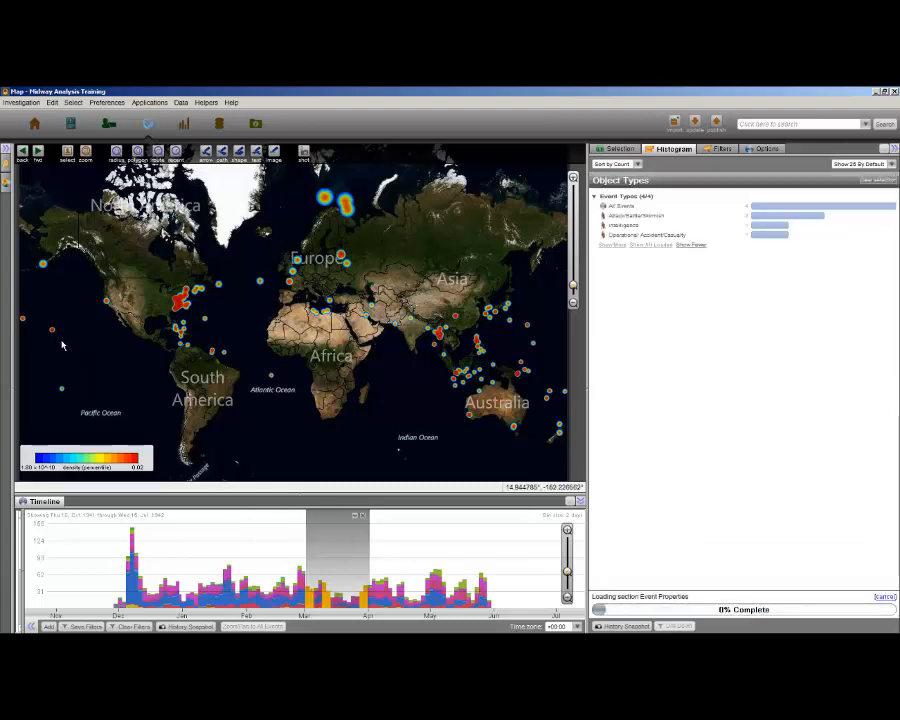
{"action": "left_click", "coordinate": [217, 334]}
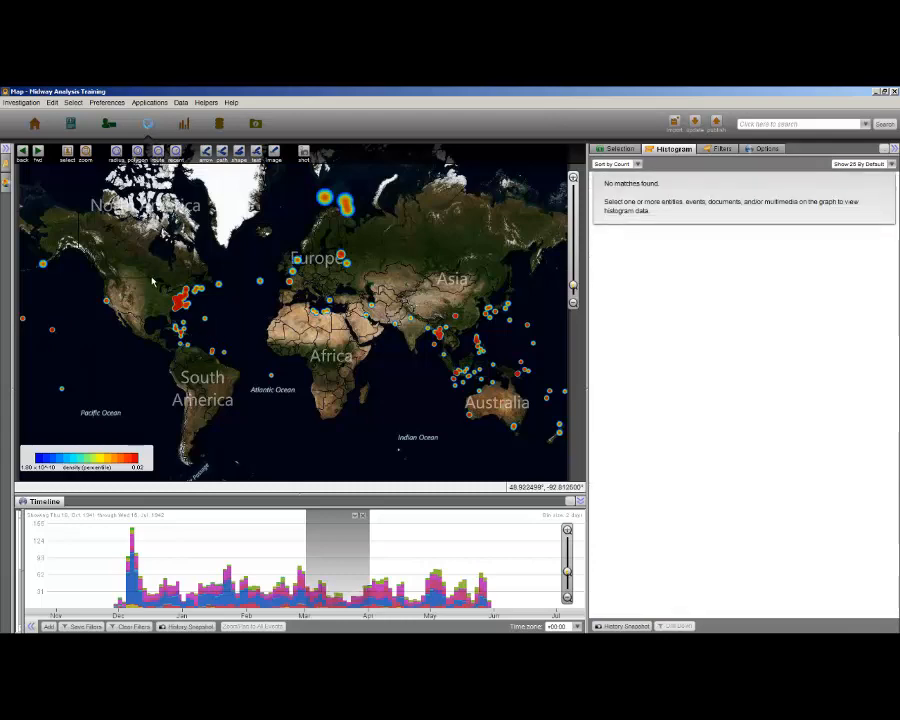
{"action": "left_click_drag", "start_coordinate": [154, 275], "coordinate": [230, 360]}
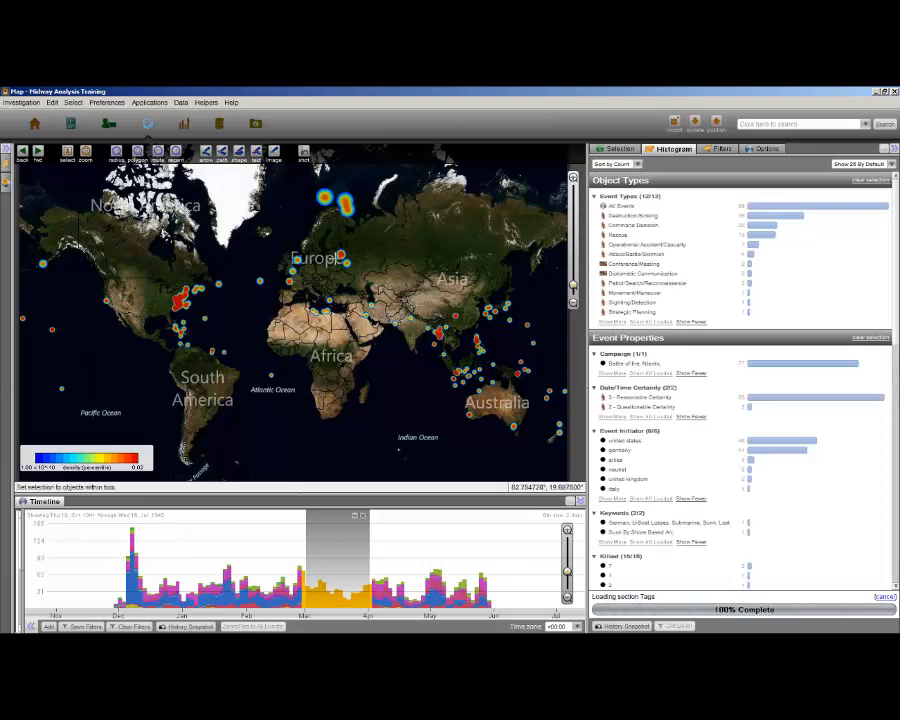
{"action": "left_click_drag", "start_coordinate": [324, 238], "coordinate": [357, 286]}
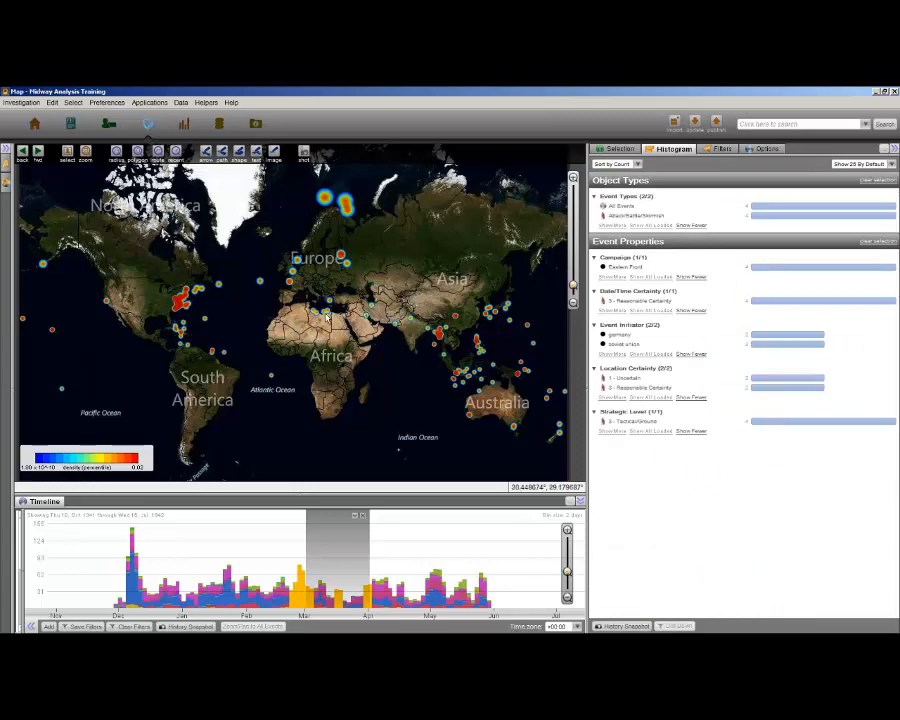
{"action": "left_click_drag", "start_coordinate": [318, 306], "coordinate": [338, 322]}
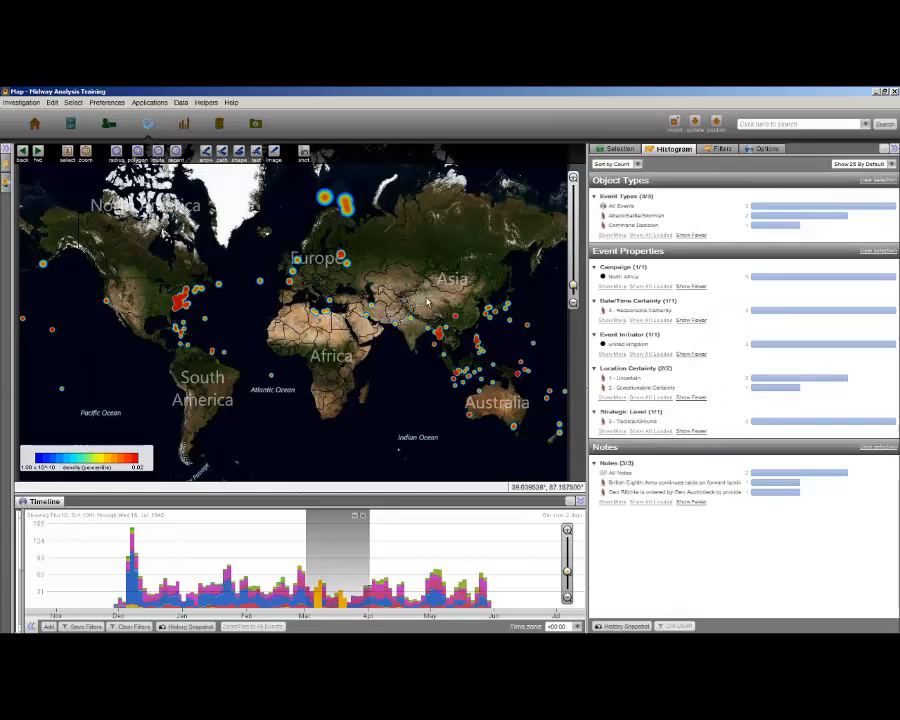
{"action": "left_click_drag", "start_coordinate": [426, 298], "coordinate": [561, 400]}
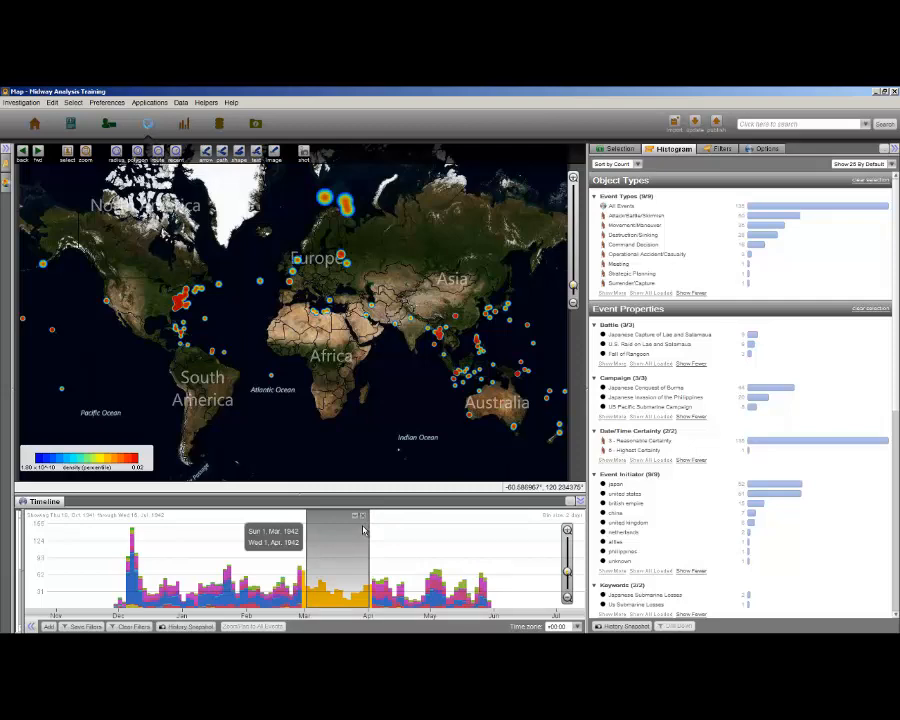
Step: Shift the timeline window to April 1942 and examine event histograms for the US east coast, Eastern Front, southern Asia-Pacific and the waters around Japan
{"action": "left_click_drag", "start_coordinate": [363, 530], "coordinate": [421, 536]}
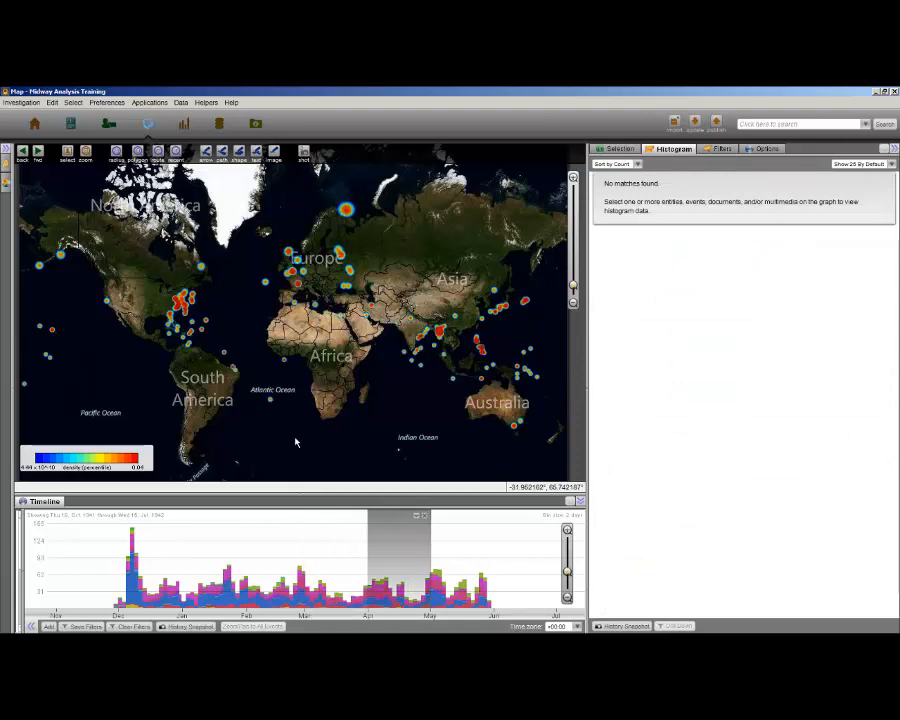
{"action": "left_click_drag", "start_coordinate": [160, 283], "coordinate": [214, 348]}
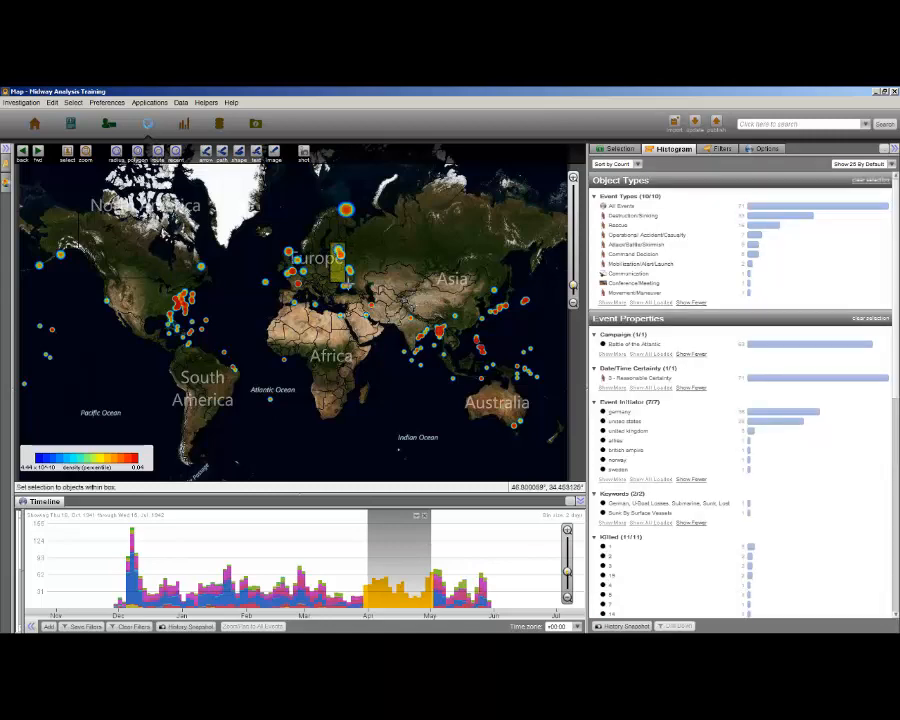
{"action": "left_click_drag", "start_coordinate": [338, 243], "coordinate": [357, 300]}
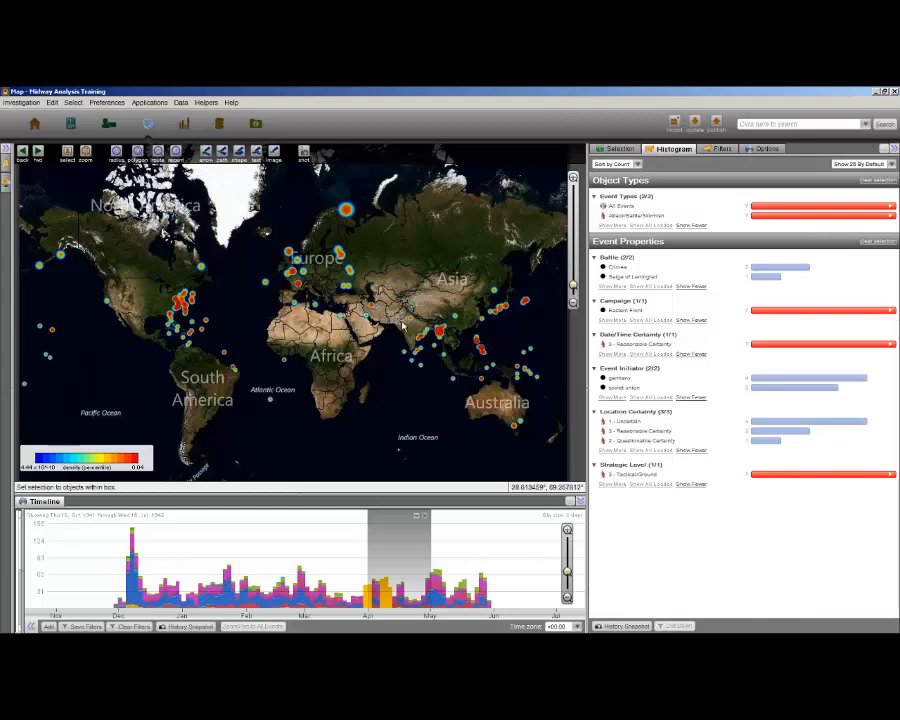
{"action": "left_click_drag", "start_coordinate": [400, 320], "coordinate": [552, 392]}
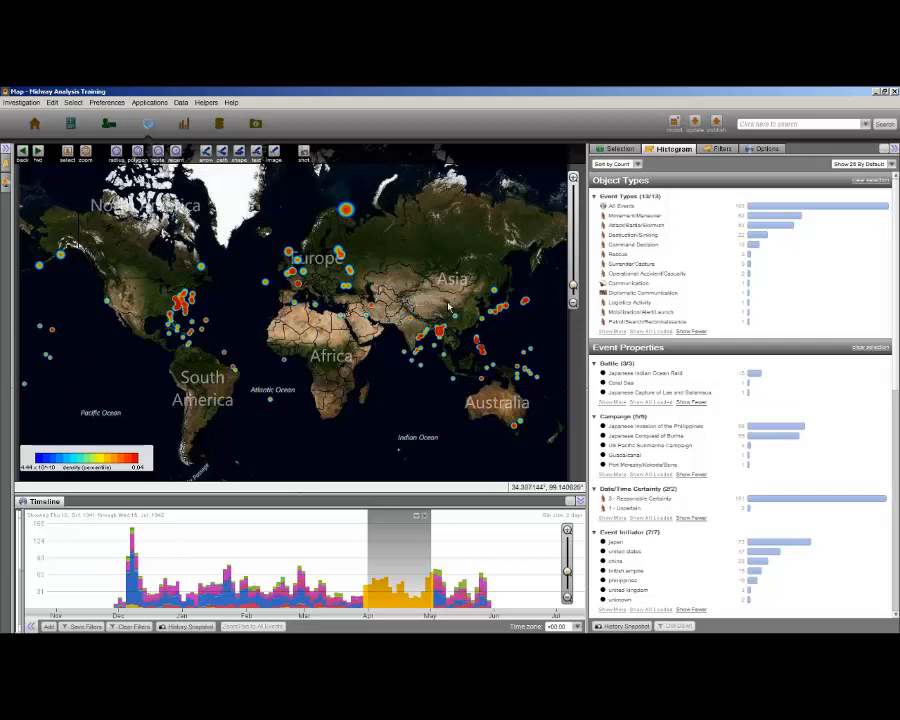
{"action": "left_click_drag", "start_coordinate": [476, 294], "coordinate": [529, 315]}
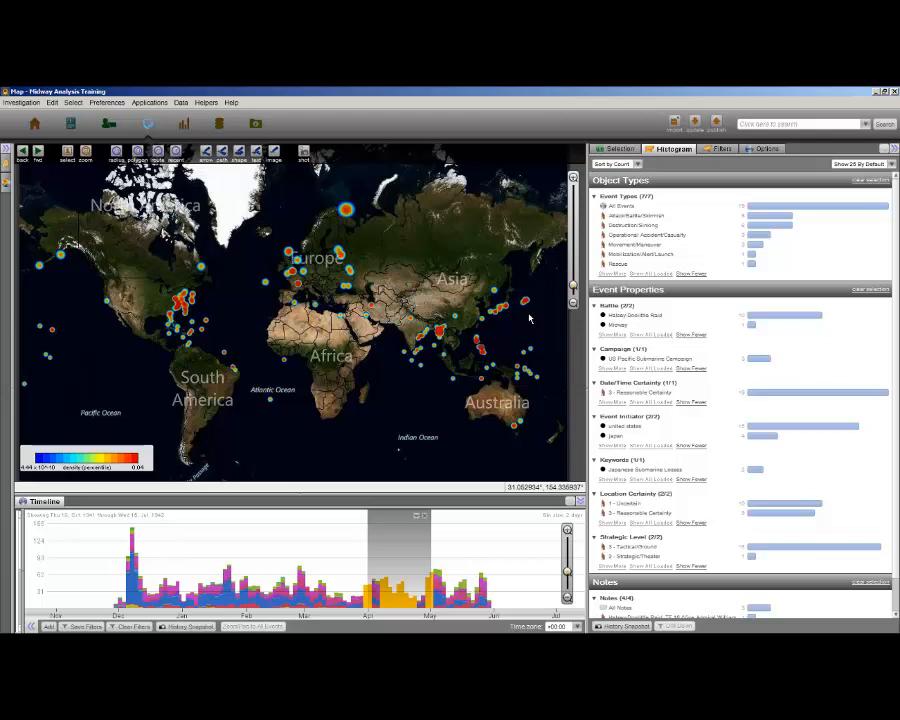
Step: Shift the timeline window to May 1942 and examine event histograms for the western Atlantic and Caribbean, Arctic waters, Eastern Front and Mediterranean
{"action": "left_click", "coordinate": [424, 530]}
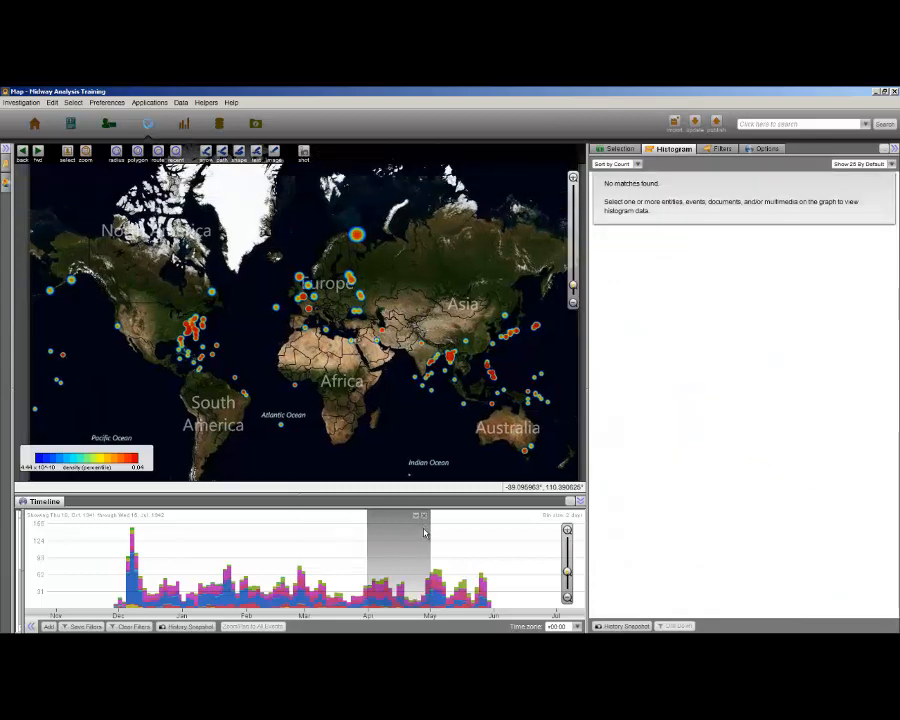
{"action": "left_click_drag", "start_coordinate": [424, 533], "coordinate": [489, 545]}
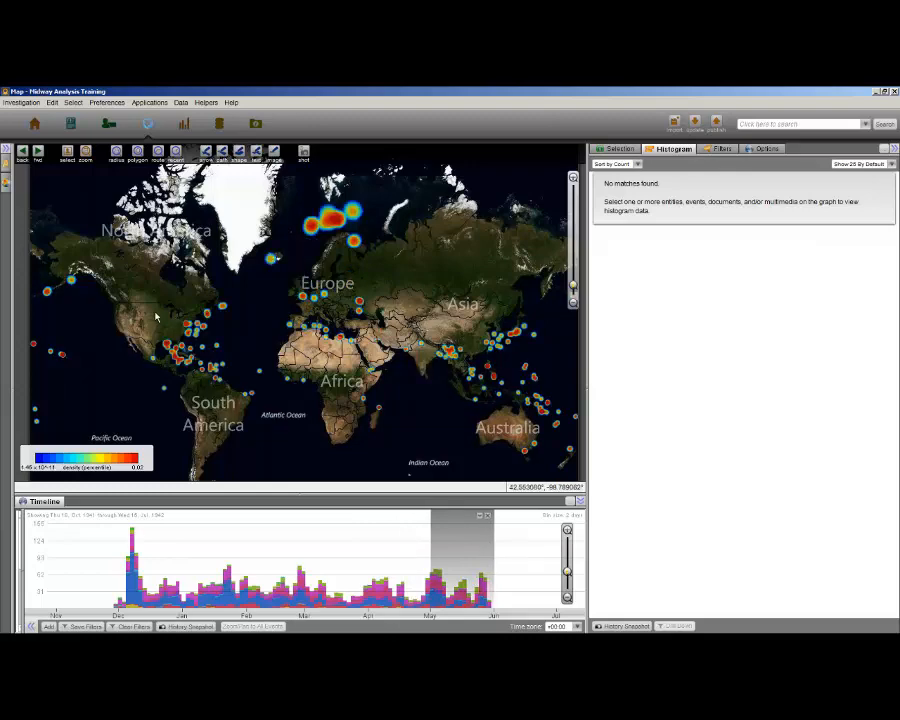
{"action": "left_click_drag", "start_coordinate": [157, 308], "coordinate": [237, 388]}
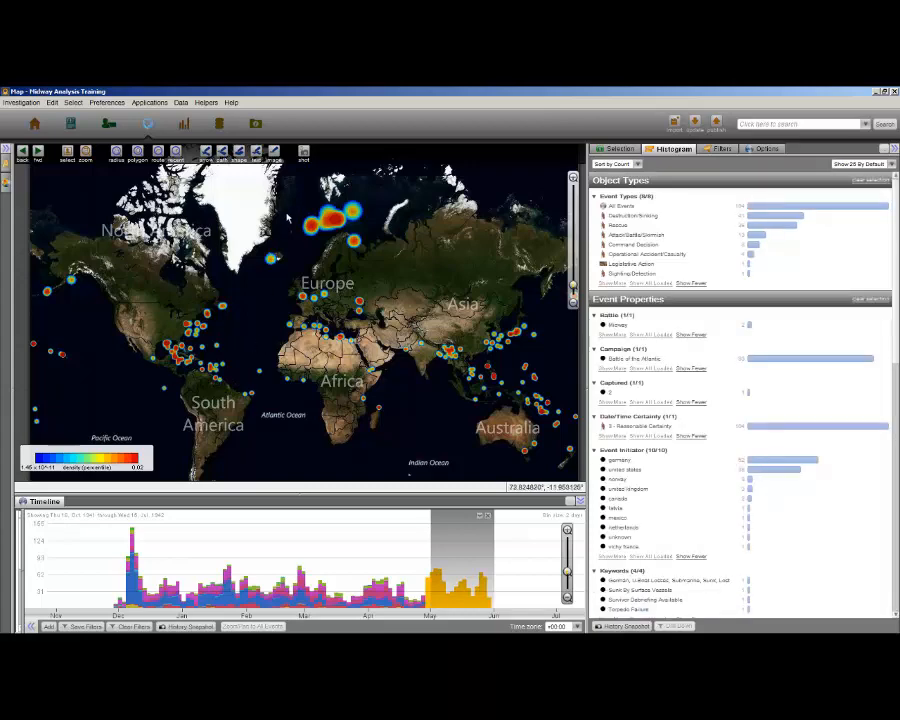
{"action": "left_click_drag", "start_coordinate": [292, 196], "coordinate": [368, 253]}
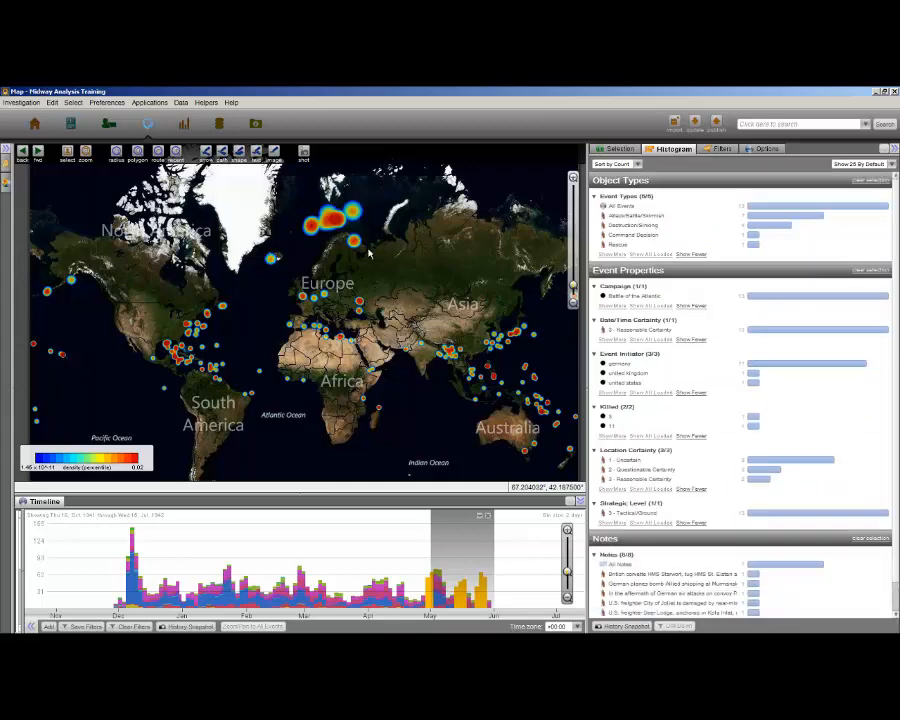
{"action": "left_click_drag", "start_coordinate": [347, 283], "coordinate": [373, 332]}
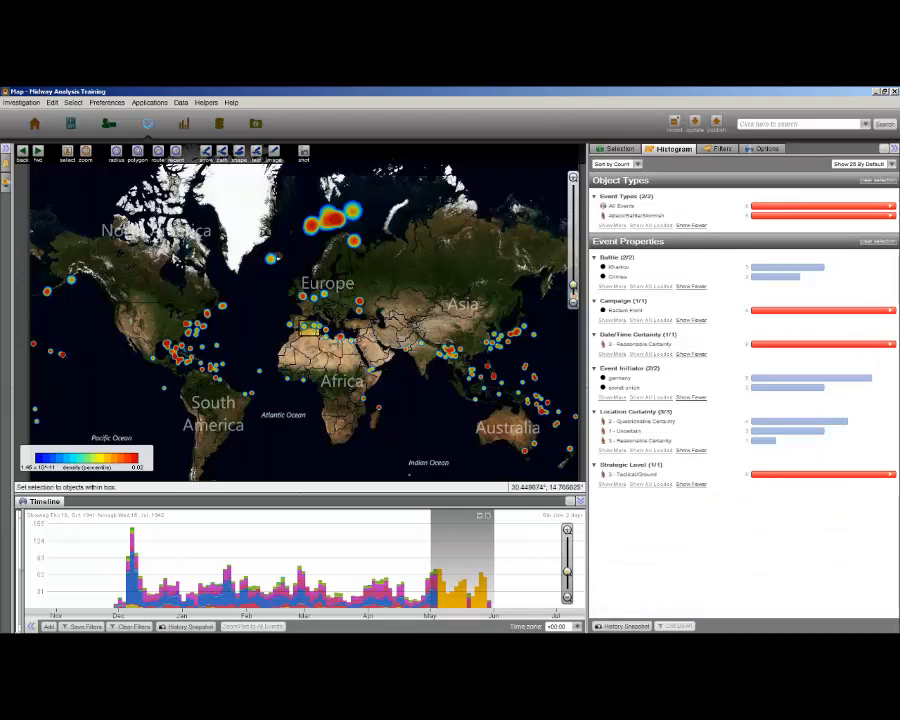
{"action": "left_click_drag", "start_coordinate": [300, 321], "coordinate": [357, 348]}
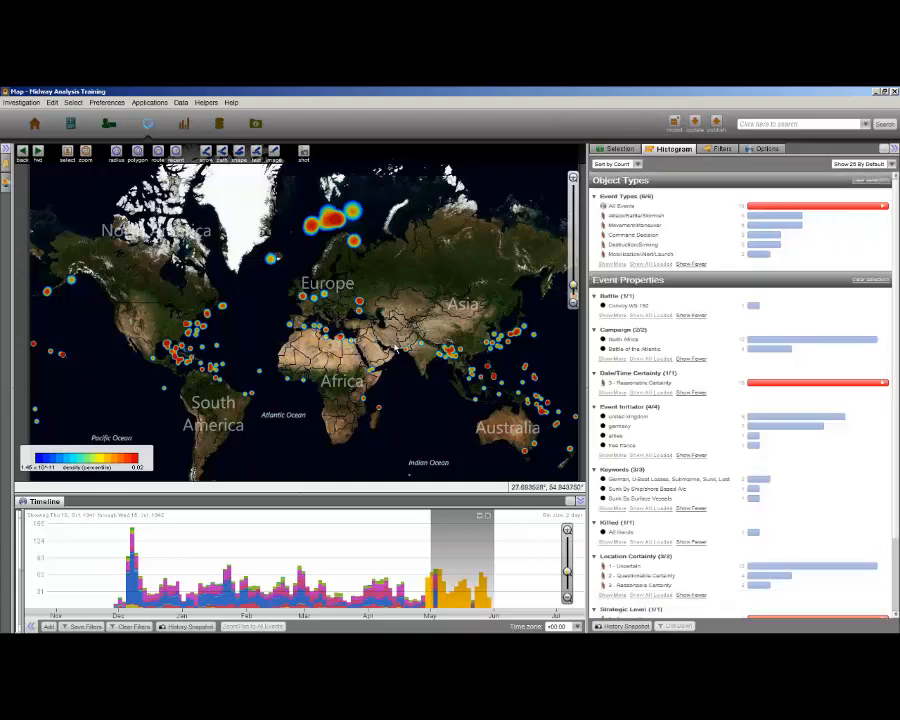
Step: Select the May 1942 events around Burma, Japan, the Philippines and the waters northeast of Australia in turn to examine each histogram
{"action": "left_click_drag", "start_coordinate": [430, 337], "coordinate": [466, 364]}
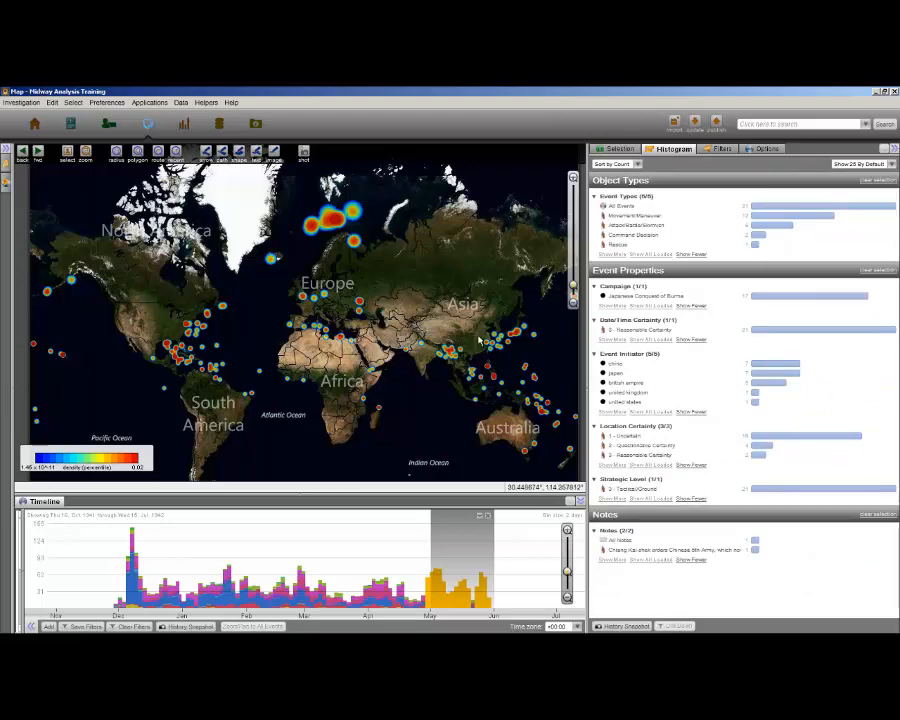
{"action": "left_click_drag", "start_coordinate": [478, 324], "coordinate": [528, 352]}
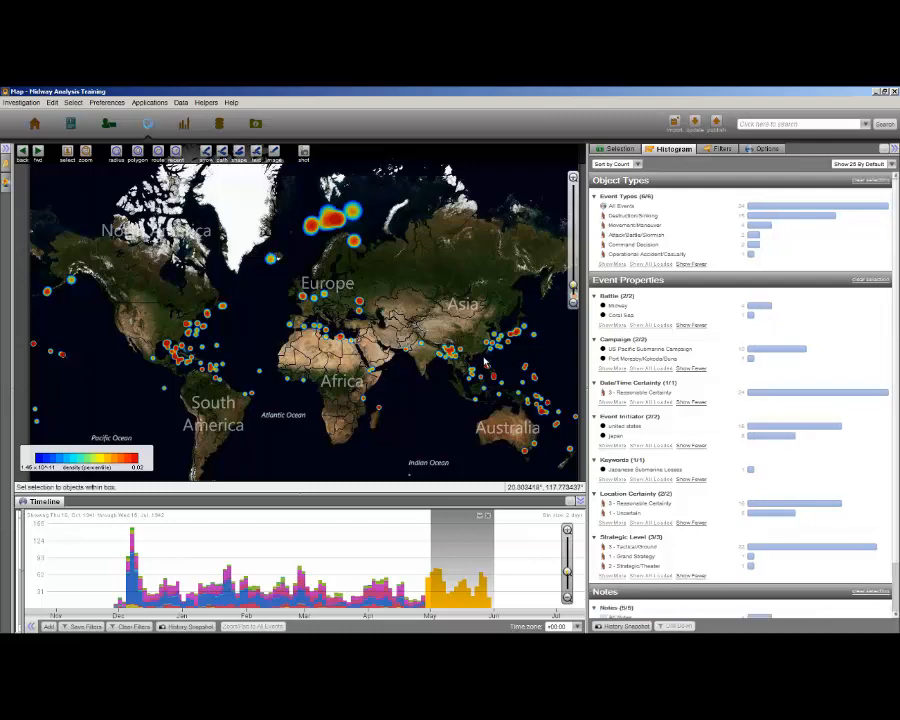
{"action": "left_click", "coordinate": [493, 376]}
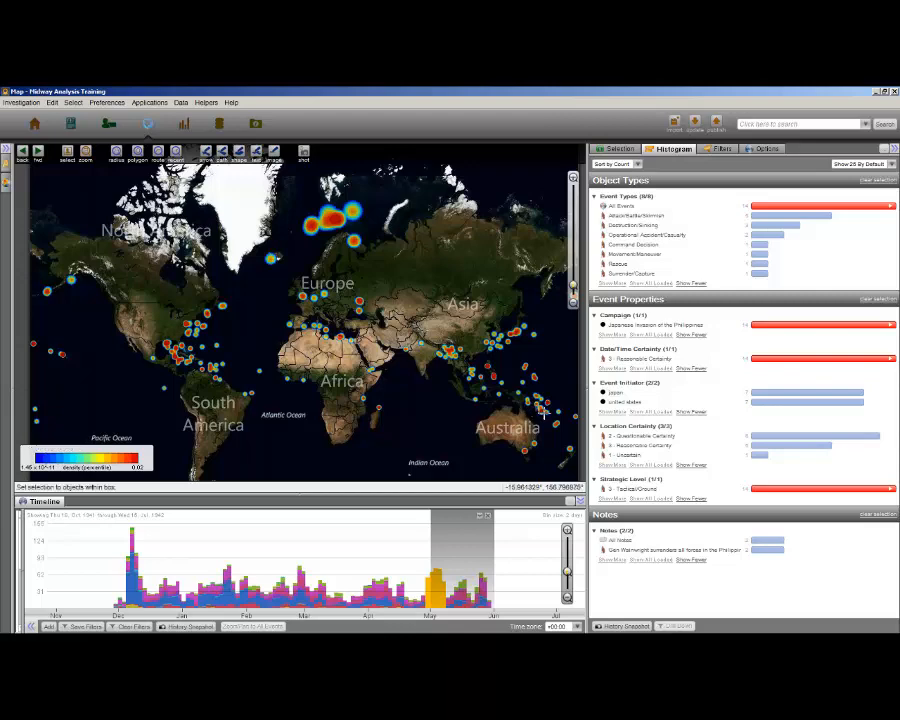
{"action": "left_click_drag", "start_coordinate": [552, 413], "coordinate": [556, 422]}
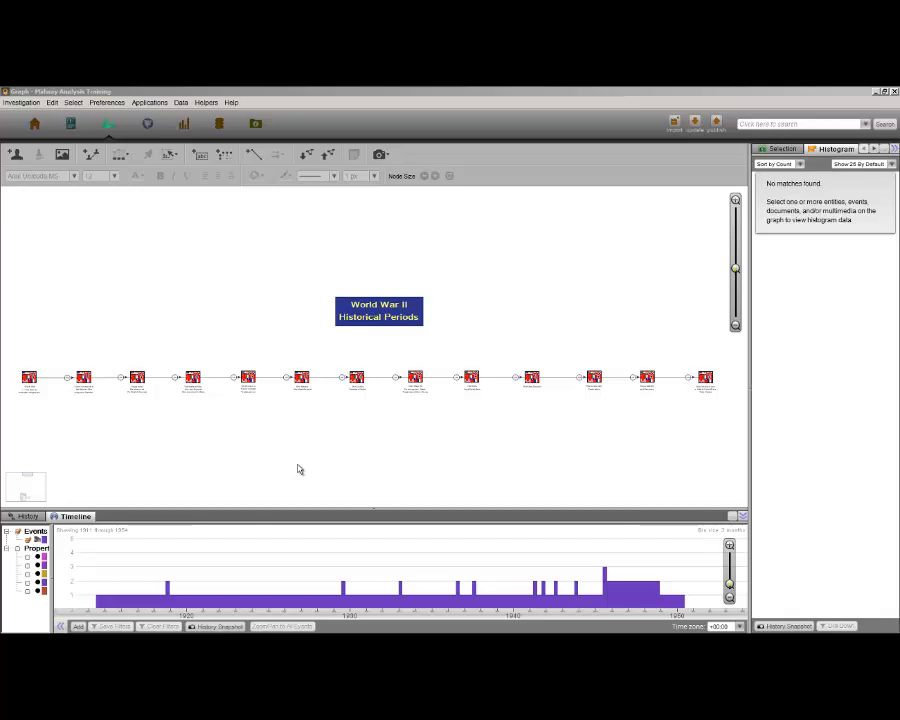
Step: Select the sixth event in the World War II Historical Periods graph to see its span on the timeline
{"action": "left_click", "coordinate": [303, 390]}
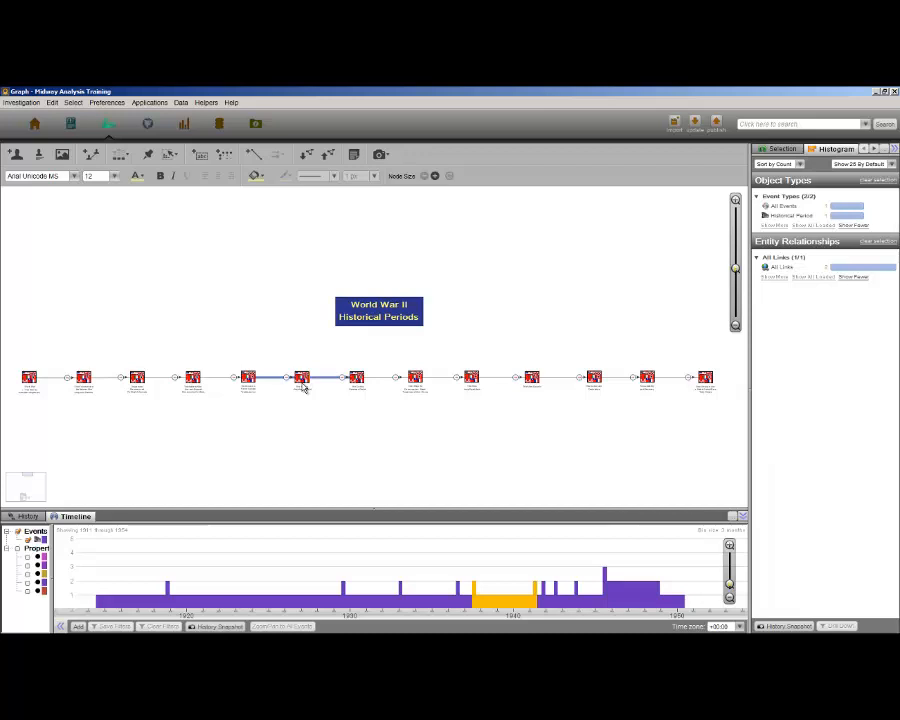
Step: Select the seventh to ninth historical periods in the graph and search around them for linked events
{"action": "left_click_drag", "start_coordinate": [347, 362], "coordinate": [478, 397]}
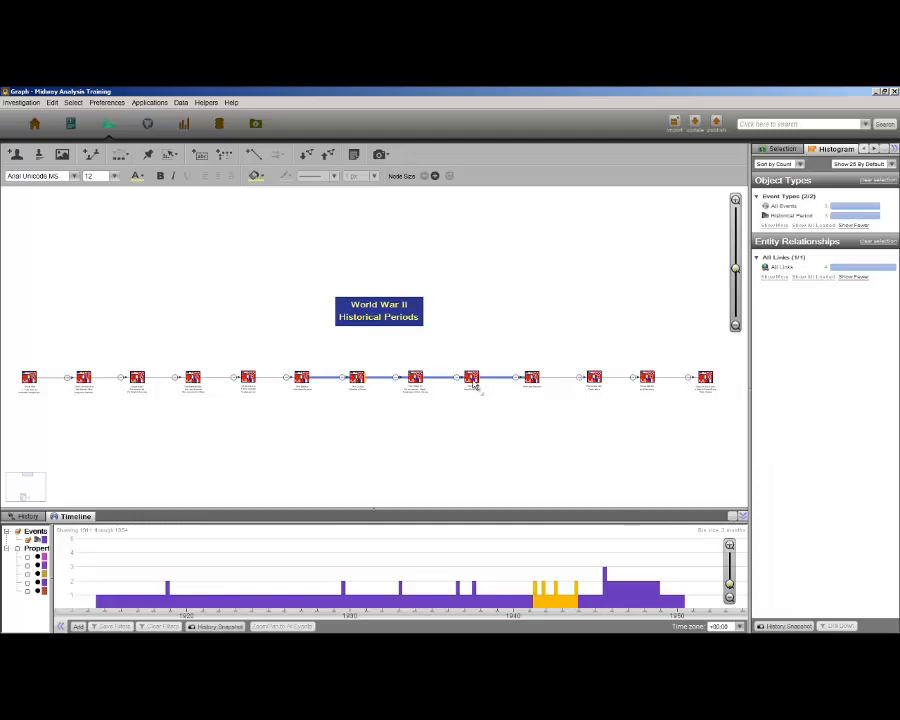
{"action": "right_click", "coordinate": [476, 390]}
{"action": "mouse_move", "coordinate": [519, 337]}
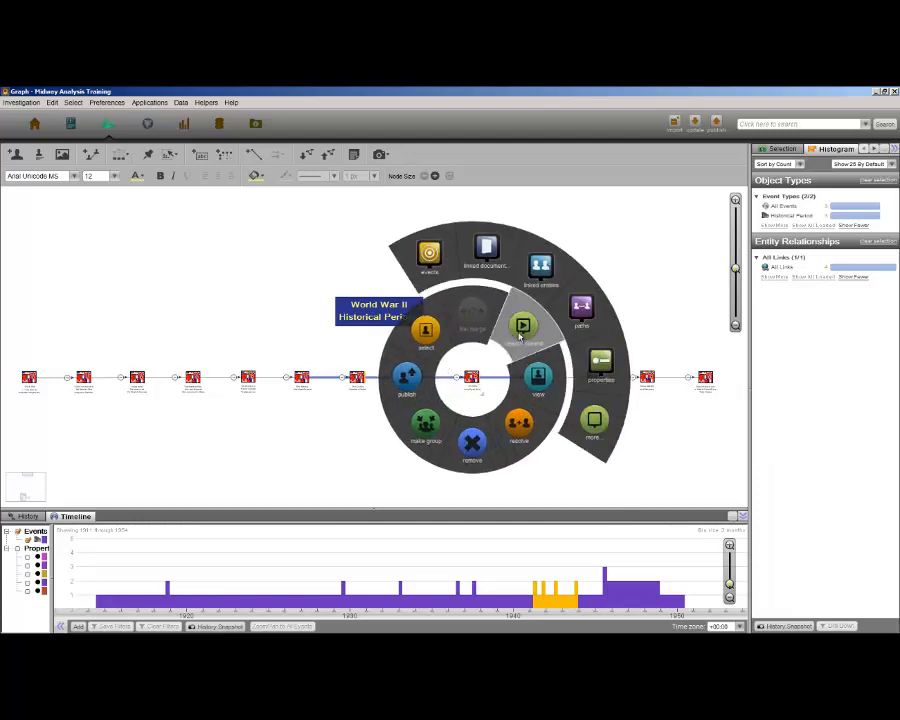
{"action": "left_click", "coordinate": [428, 256]}
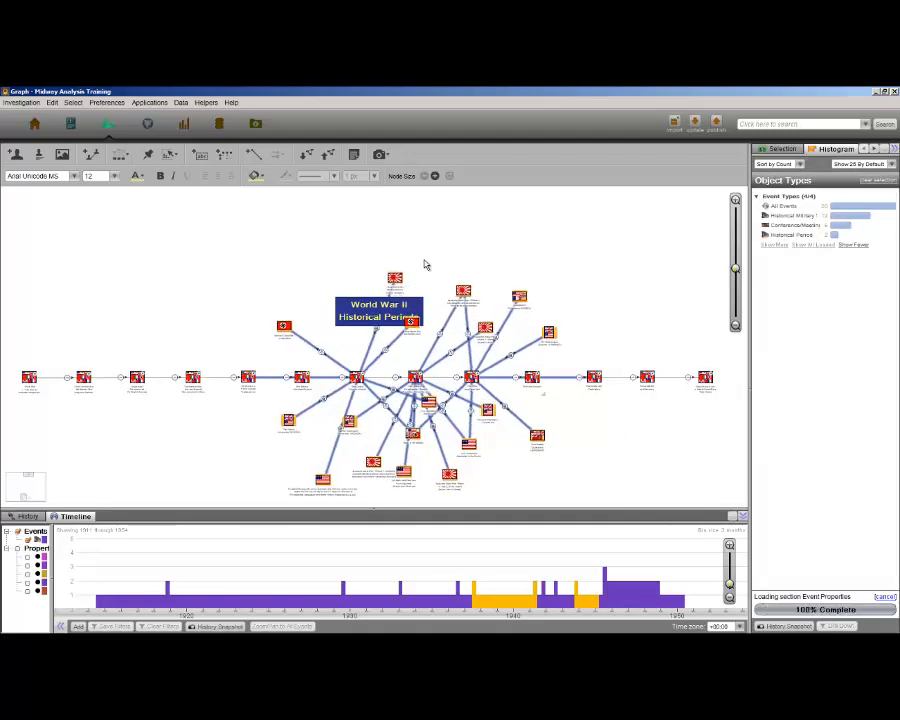
Step: Arrange the linked Historical Military and Conference/Meeting events with Sorted Linear below the periods, raising the Conference/Meeting events into their own row
{"action": "left_click", "coordinate": [778, 238]}
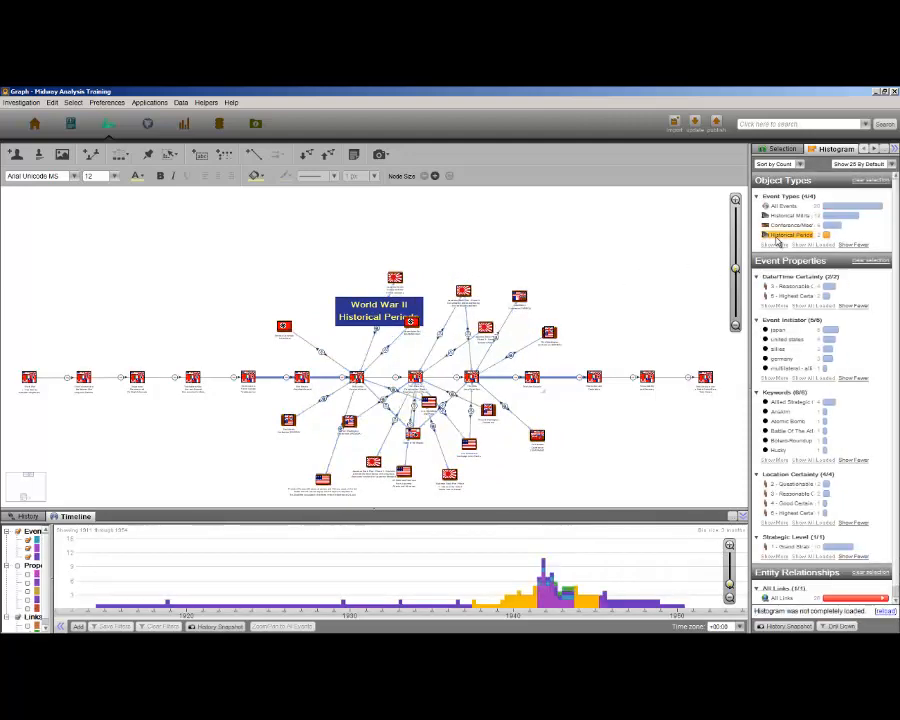
{"action": "left_click", "coordinate": [779, 225]}
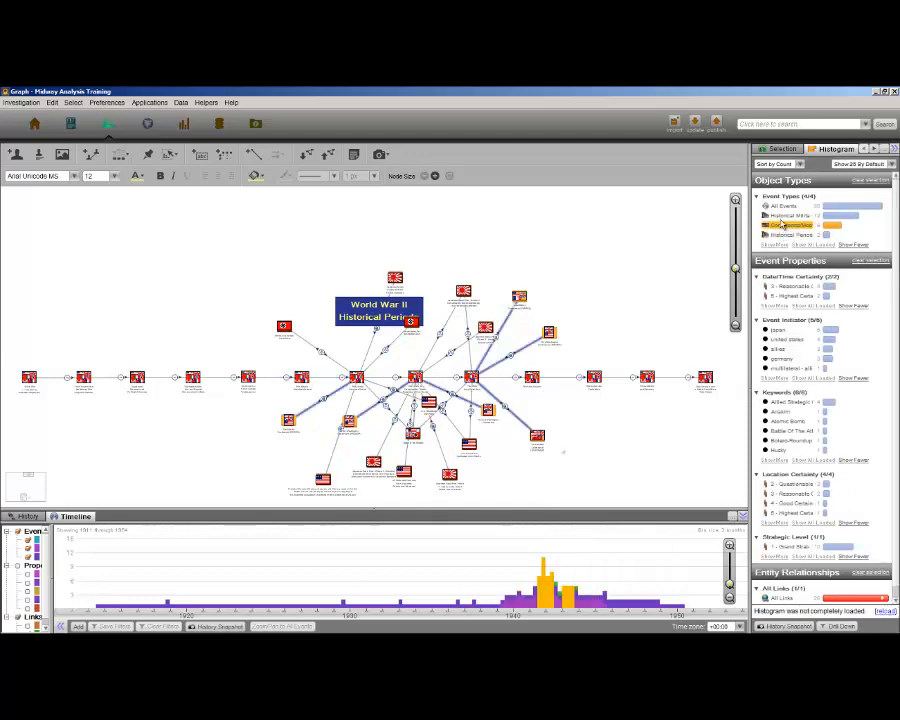
{"action": "left_click", "coordinate": [780, 216], "text": "ctrl"}
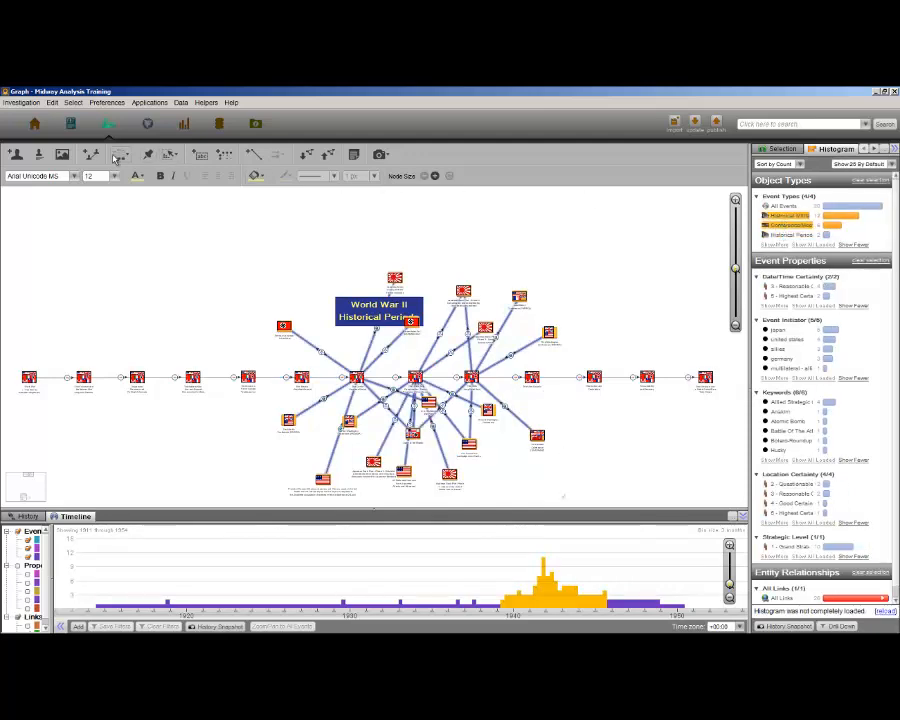
{"action": "left_click", "coordinate": [118, 156]}
{"action": "left_click", "coordinate": [160, 245]}
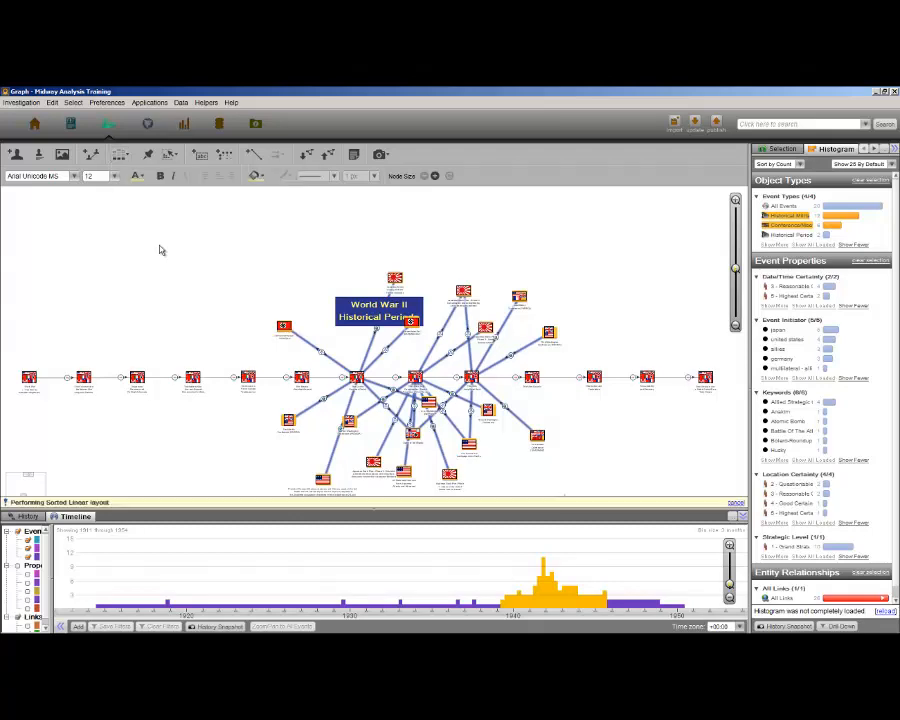
{"action": "left_click_drag", "start_coordinate": [421, 388], "coordinate": [423, 465]}
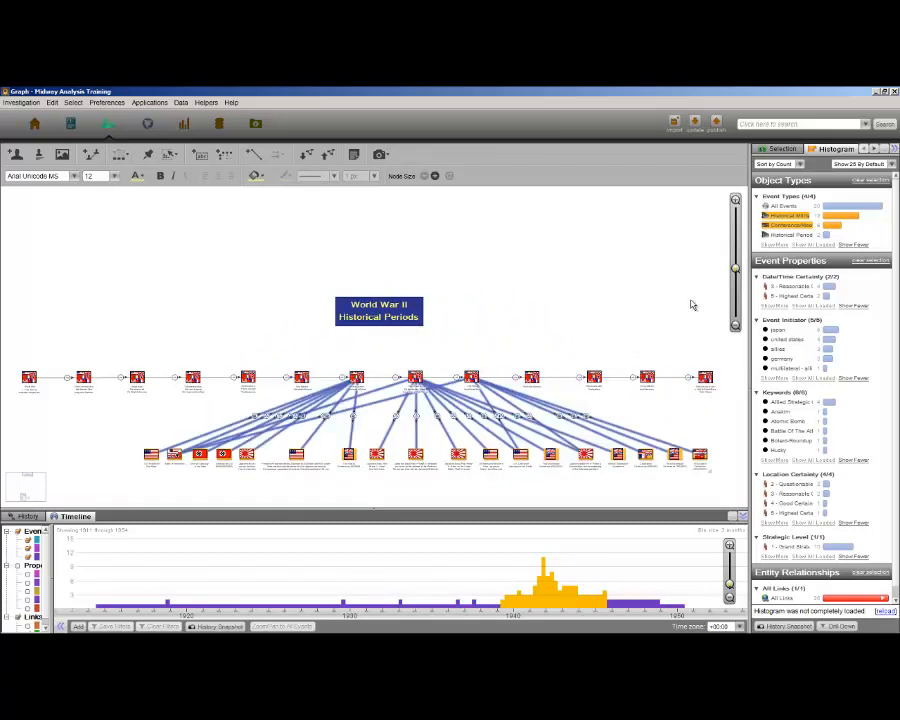
{"action": "left_click", "coordinate": [788, 225]}
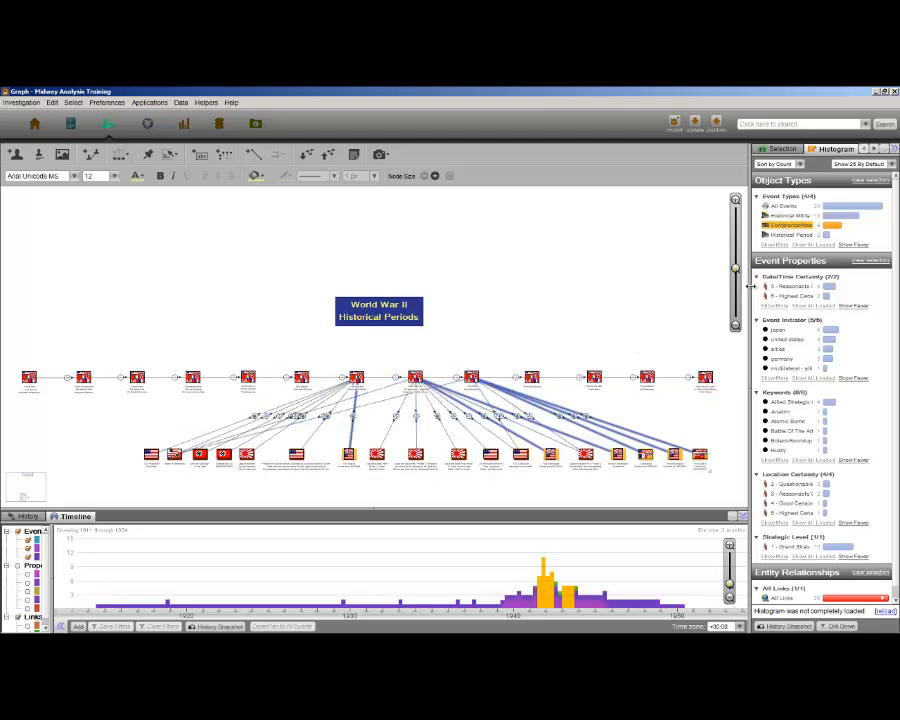
{"action": "left_click_drag", "start_coordinate": [559, 458], "coordinate": [554, 416]}
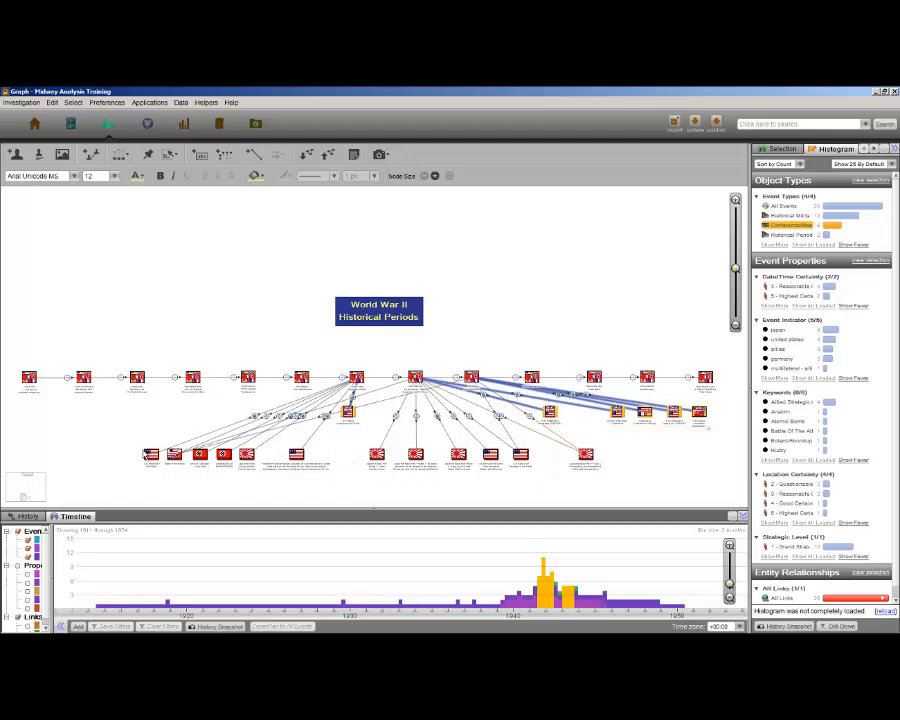
Step: Select all Historical Military events in the lowest row and search around them for linked events
{"action": "left_click_drag", "start_coordinate": [125, 451], "coordinate": [606, 480]}
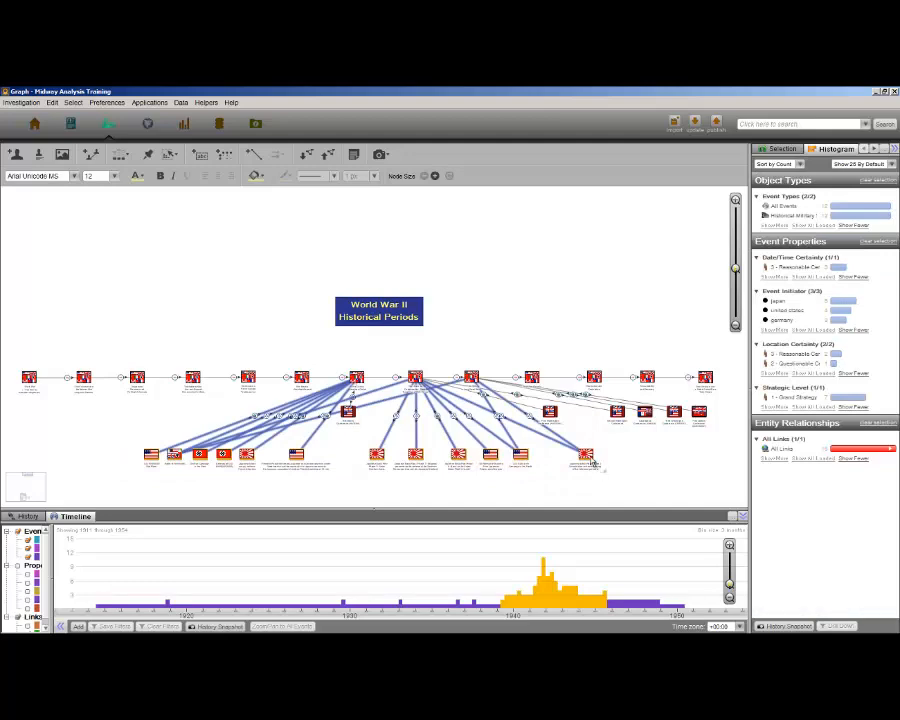
{"action": "right_click", "coordinate": [586, 456]}
{"action": "mouse_move", "coordinate": [632, 405]}
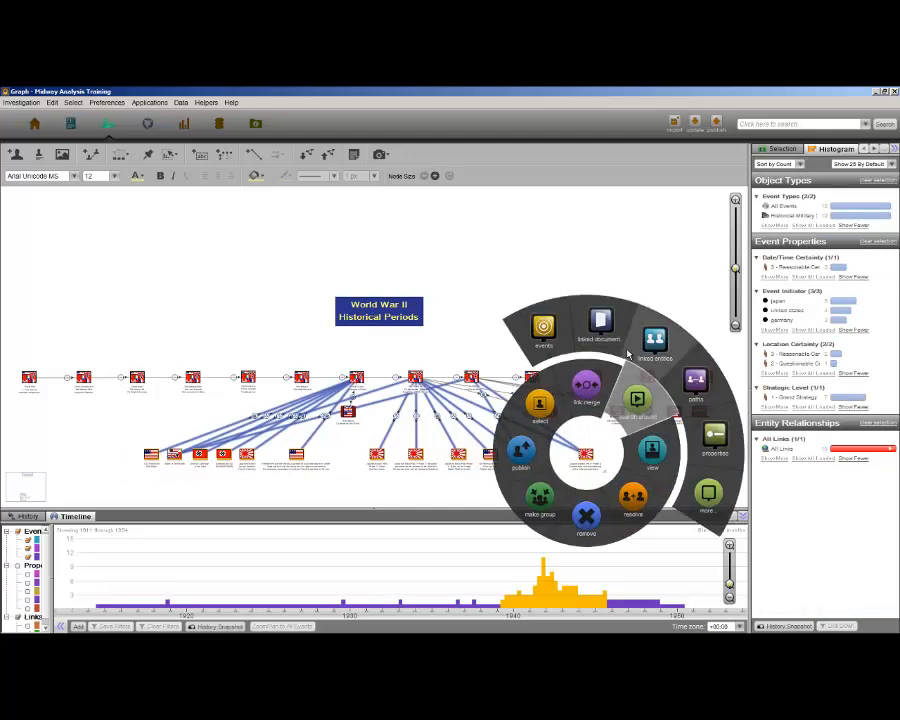
{"action": "left_click", "coordinate": [543, 328]}
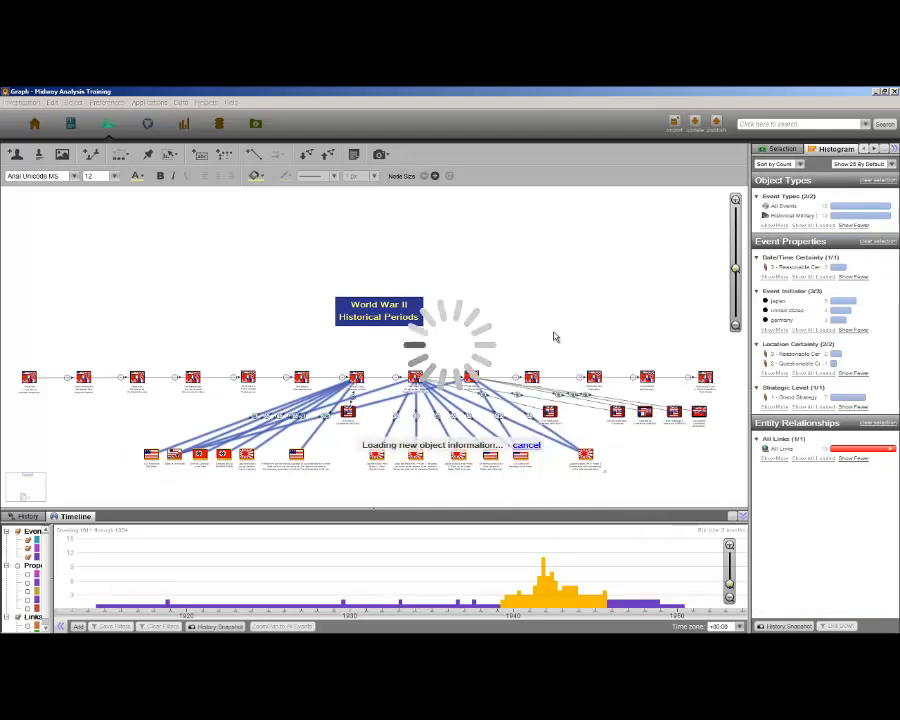
Step: Arrange the newly added military events with Sorted Linear in a row below, and move the two events of the smaller military type beneath it
{"action": "left_click", "coordinate": [786, 216]}
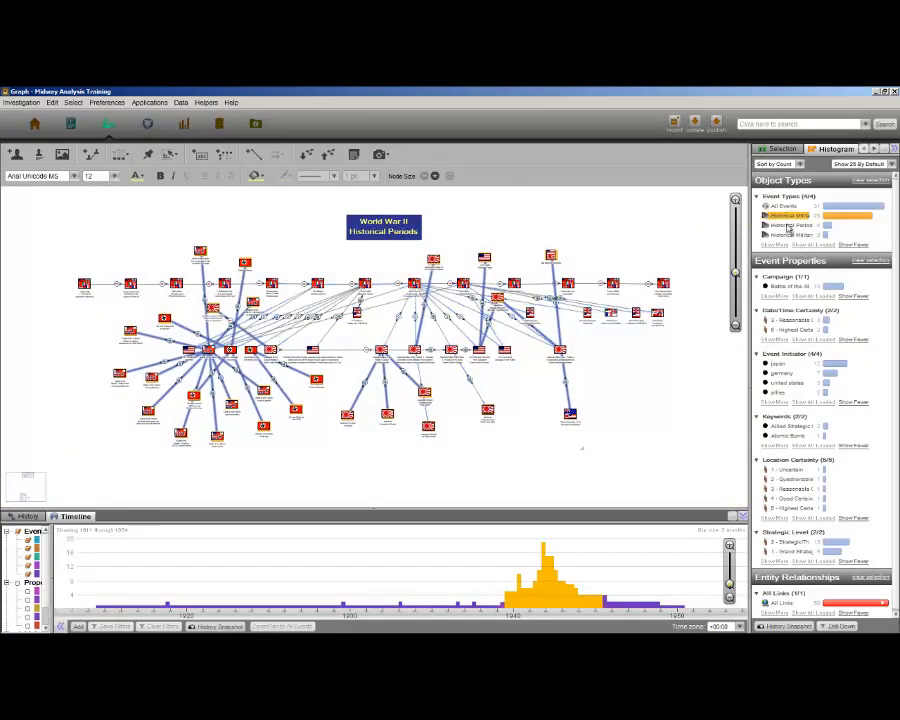
{"action": "left_click", "coordinate": [788, 236]}
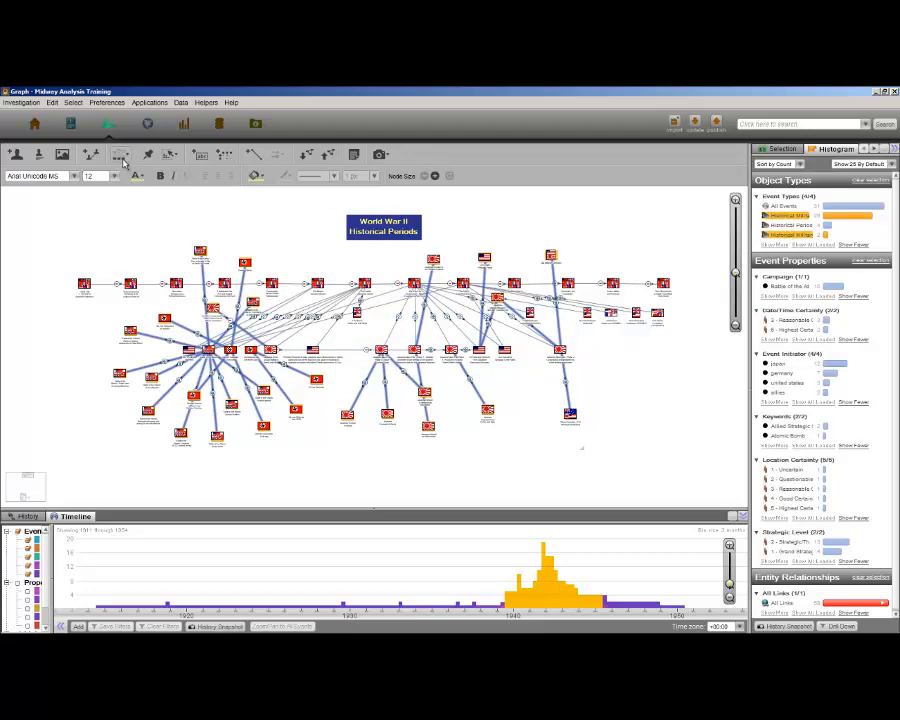
{"action": "left_click", "coordinate": [120, 157]}
{"action": "left_click", "coordinate": [145, 244]}
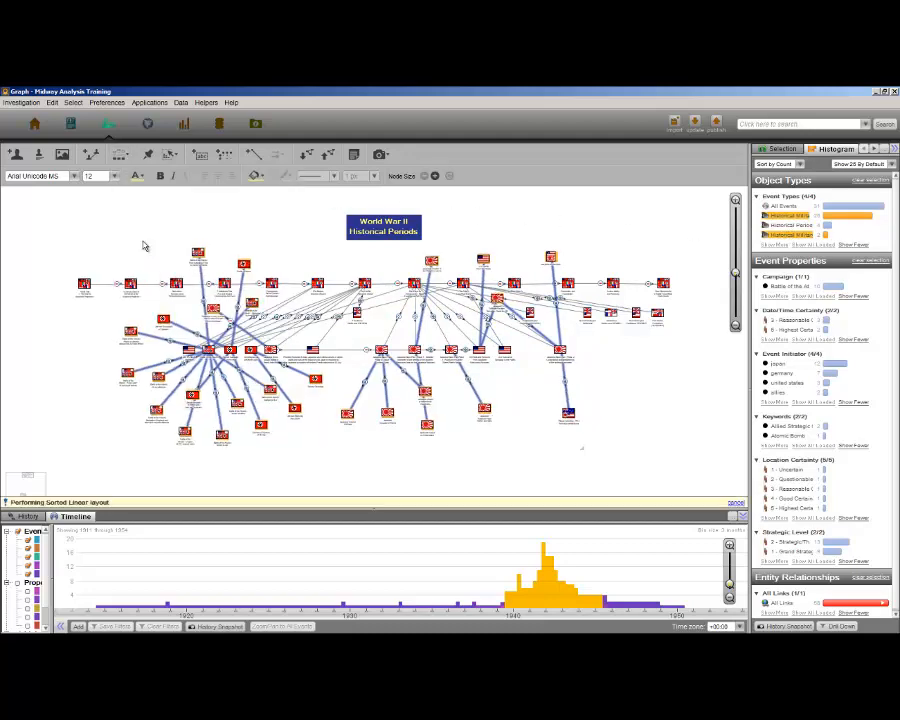
{"action": "left_click_drag", "start_coordinate": [361, 346], "coordinate": [370, 415]}
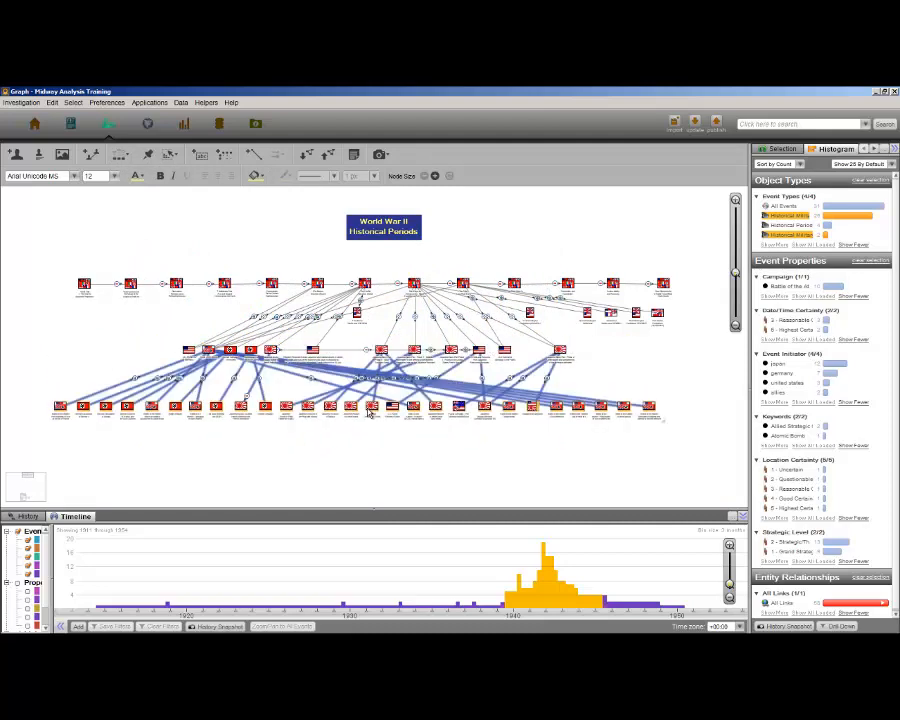
{"action": "left_click", "coordinate": [772, 235]}
{"action": "left_click_drag", "start_coordinate": [349, 413], "coordinate": [349, 462]}
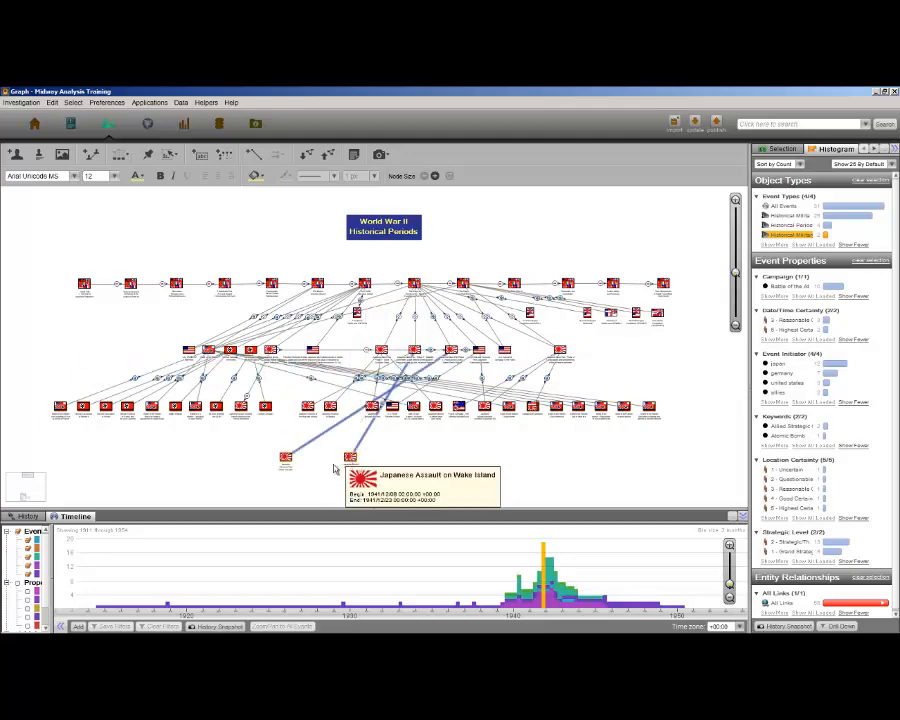
Step: Select the long row of newly arranged military events, without the two beneath it, and search around it for linked events
{"action": "left_click_drag", "start_coordinate": [37, 398], "coordinate": [675, 426]}
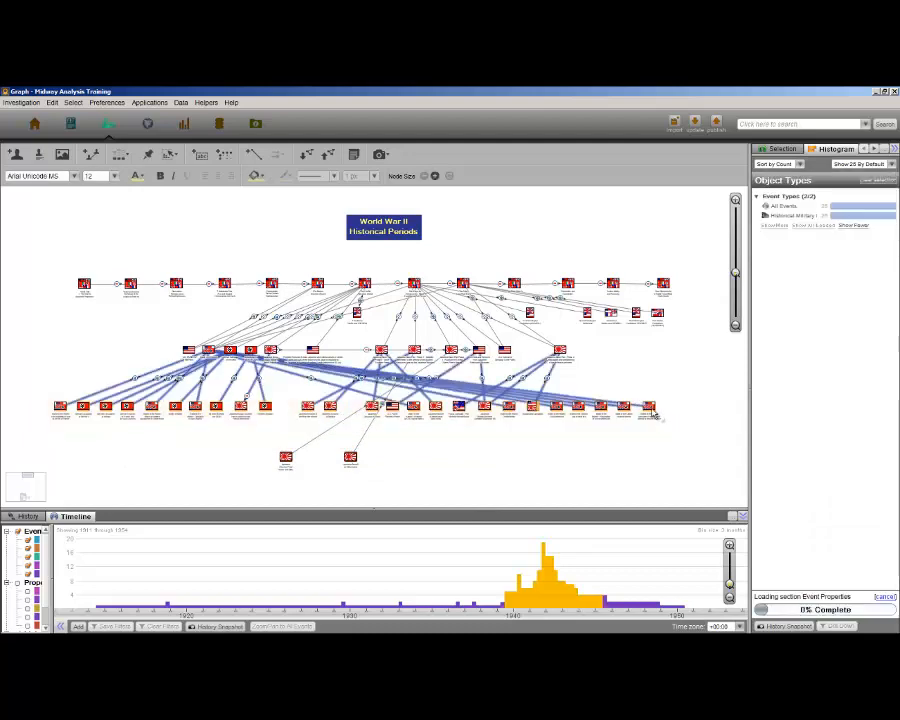
{"action": "right_click", "coordinate": [650, 408]}
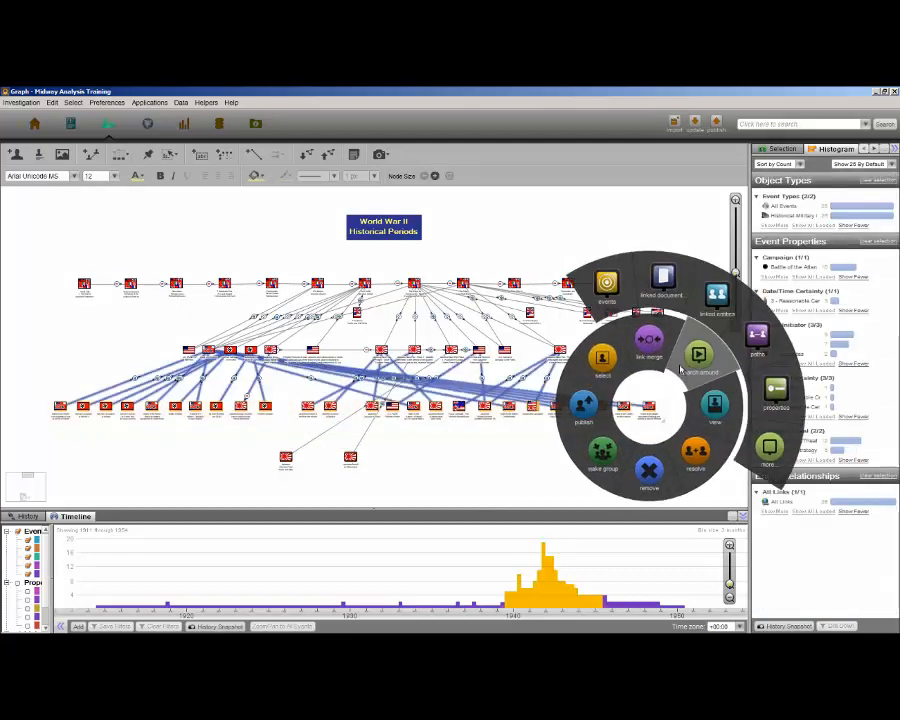
{"action": "left_click", "coordinate": [610, 290]}
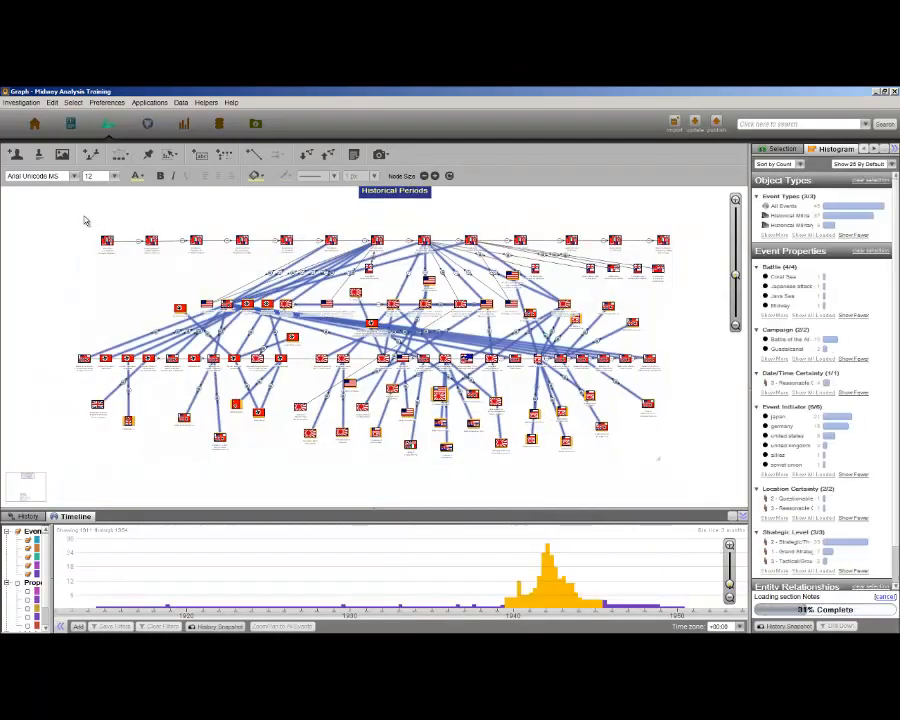
Step: Select the most numerous Historical Military event type across the graph, apply Sorted Linear, and place the events in a row below all others
{"action": "left_click_drag", "start_coordinate": [62, 218], "coordinate": [664, 452]}
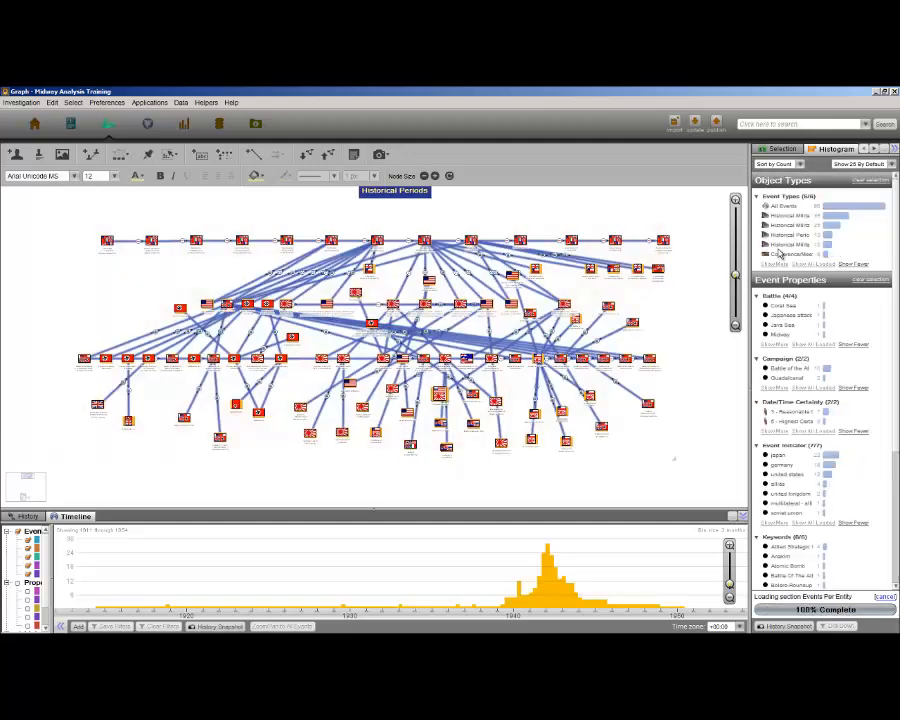
{"action": "left_click", "coordinate": [774, 217]}
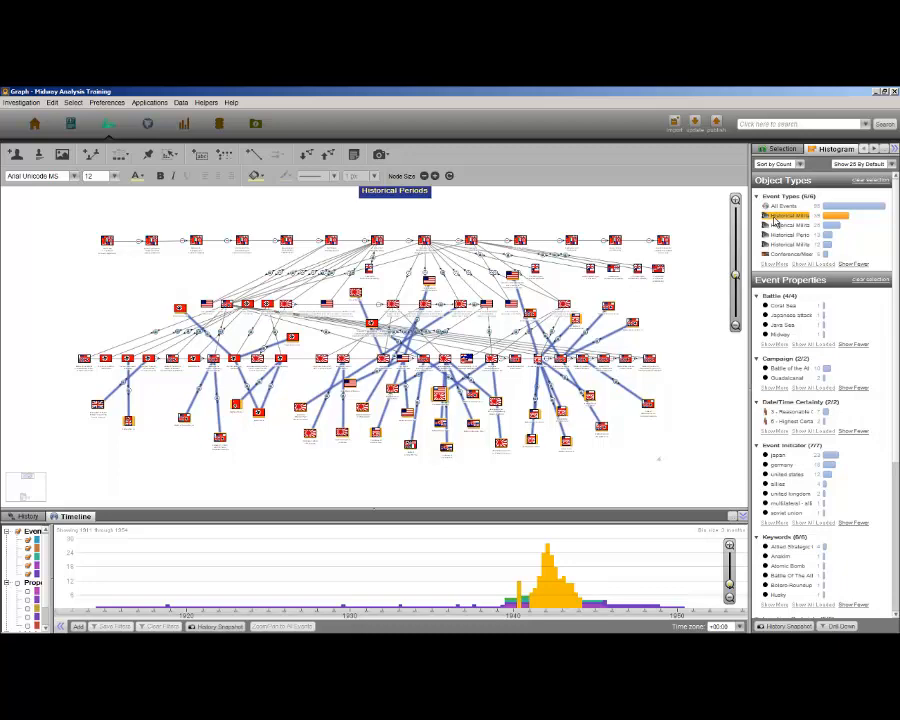
{"action": "left_click", "coordinate": [120, 156]}
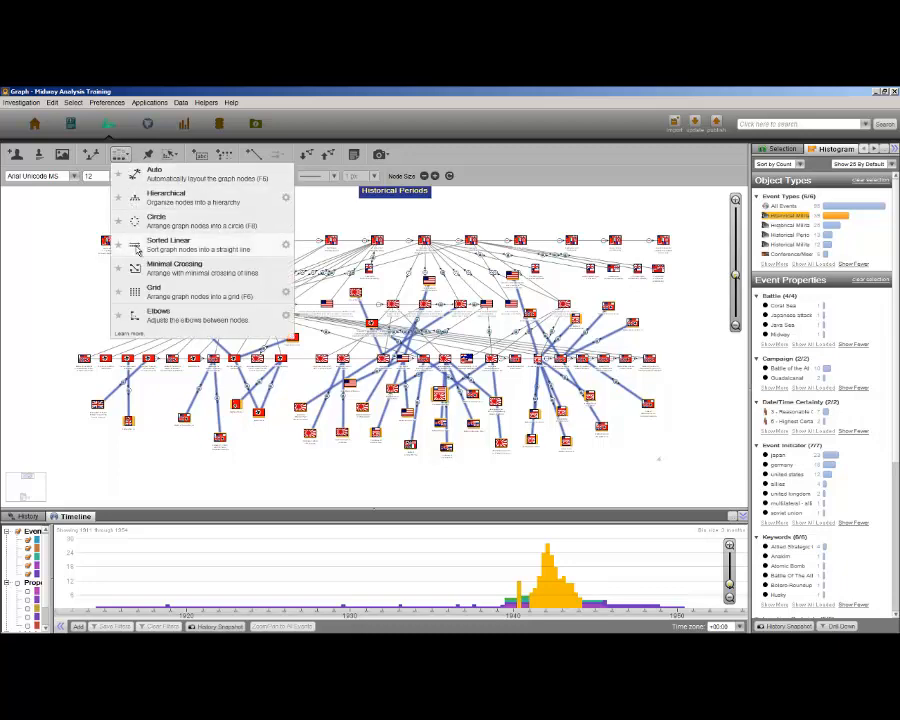
{"action": "left_click", "coordinate": [140, 244]}
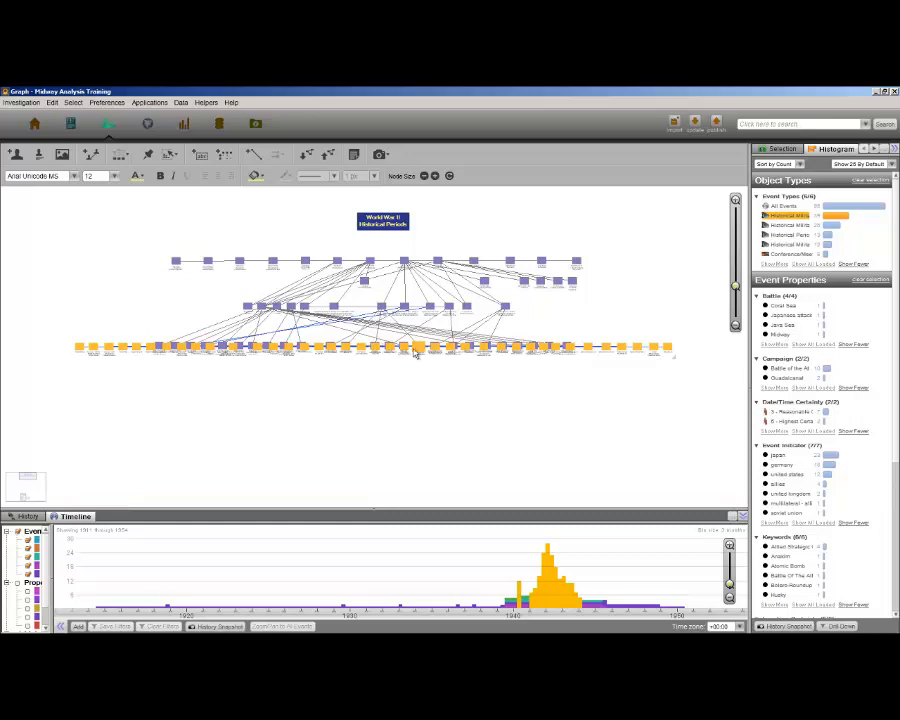
{"action": "left_click_drag", "start_coordinate": [417, 366], "coordinate": [418, 425]}
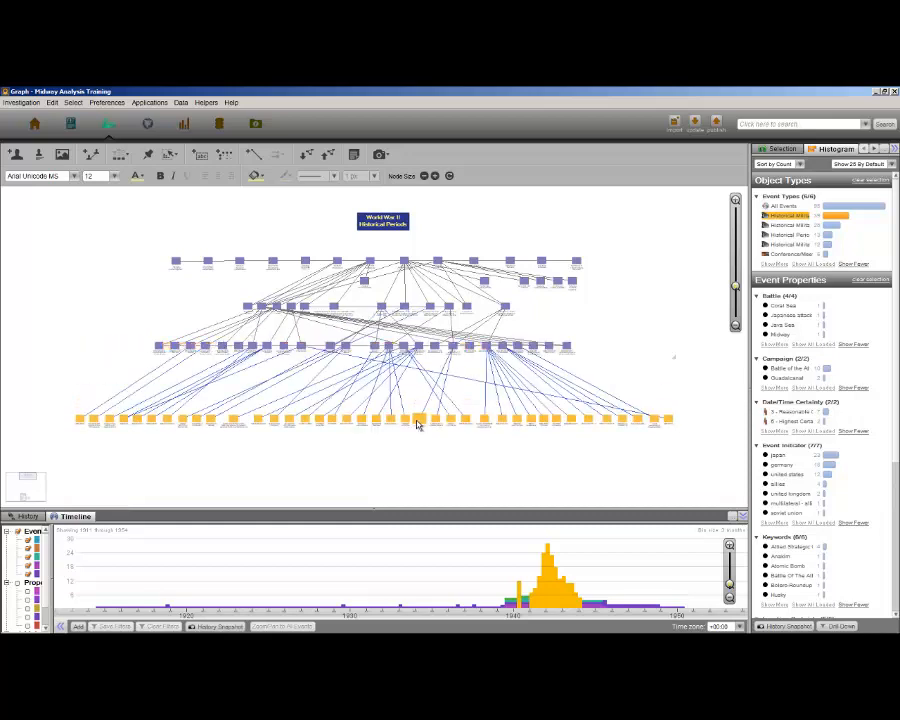
{"action": "scroll", "coordinate": [418, 425], "scroll_direction": "up", "scroll_amount": 5}
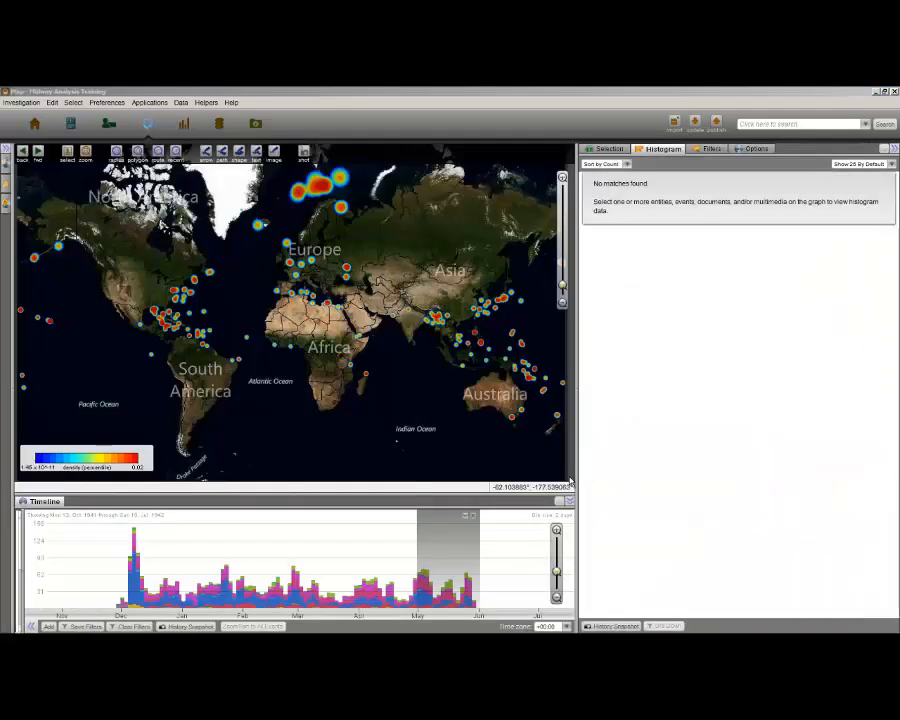
Step: Switch to the map and clear the May 1942 window from its timeline
{"action": "left_click", "coordinate": [474, 521]}
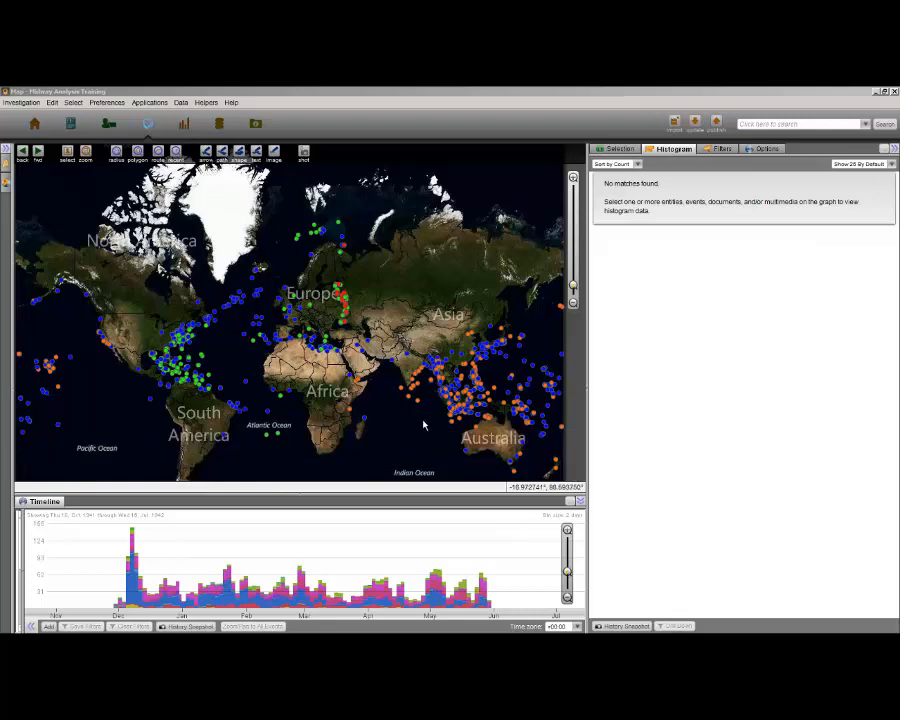
Step: Draw a search polygon on the map enclosing the events from Burma across coastal China and Japan to the western Pacific and Indonesia
{"action": "left_click_drag", "start_coordinate": [423, 425], "coordinate": [278, 366]}
{"action": "scroll", "coordinate": [337, 337], "scroll_direction": "up", "scroll_amount": 2}
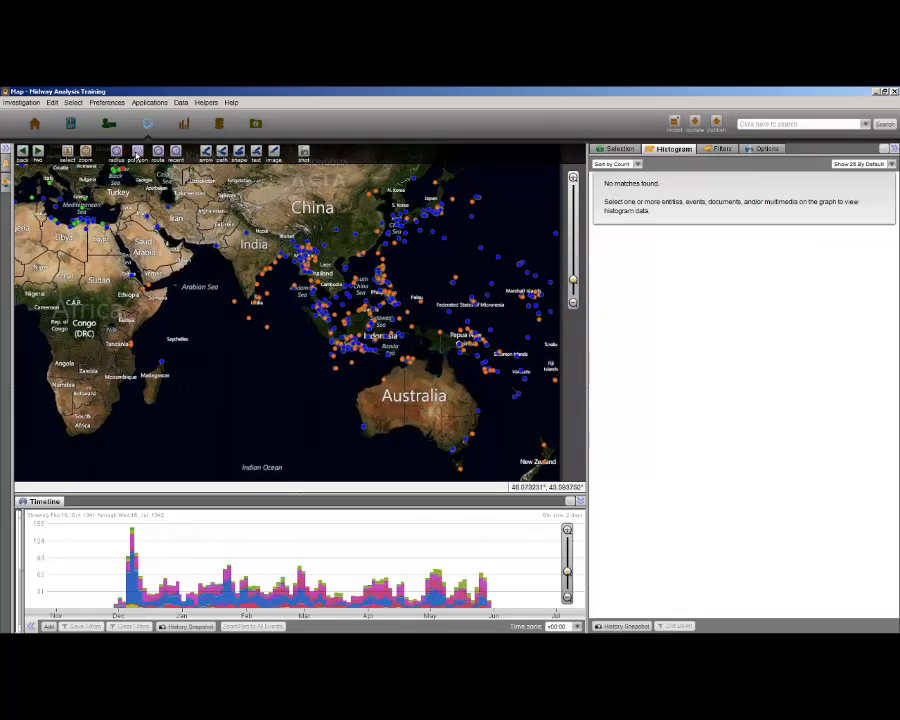
{"action": "left_click", "coordinate": [137, 152]}
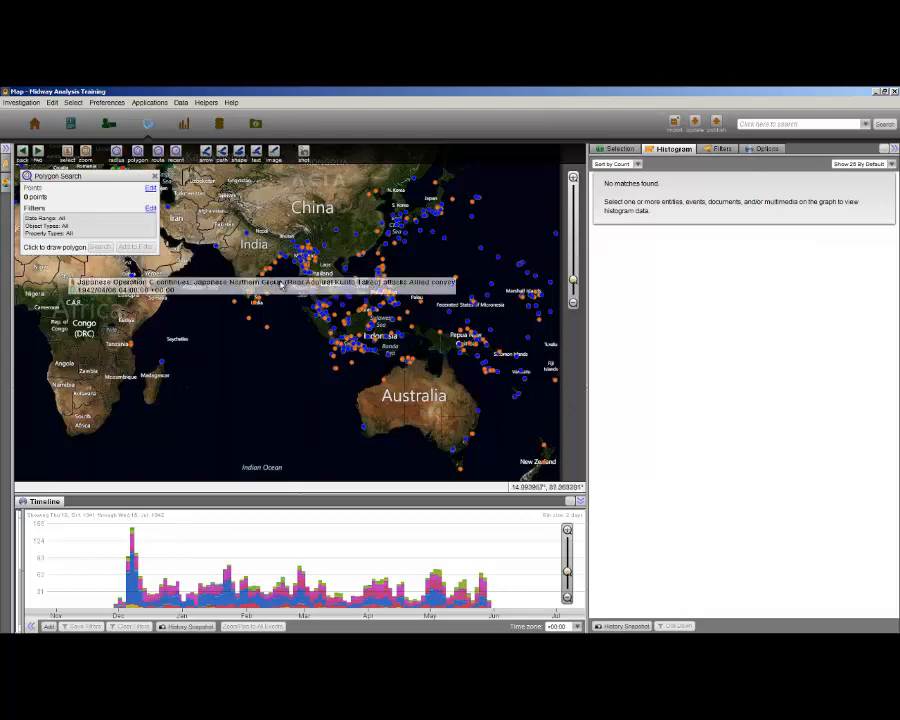
{"action": "left_click", "coordinate": [297, 238]}
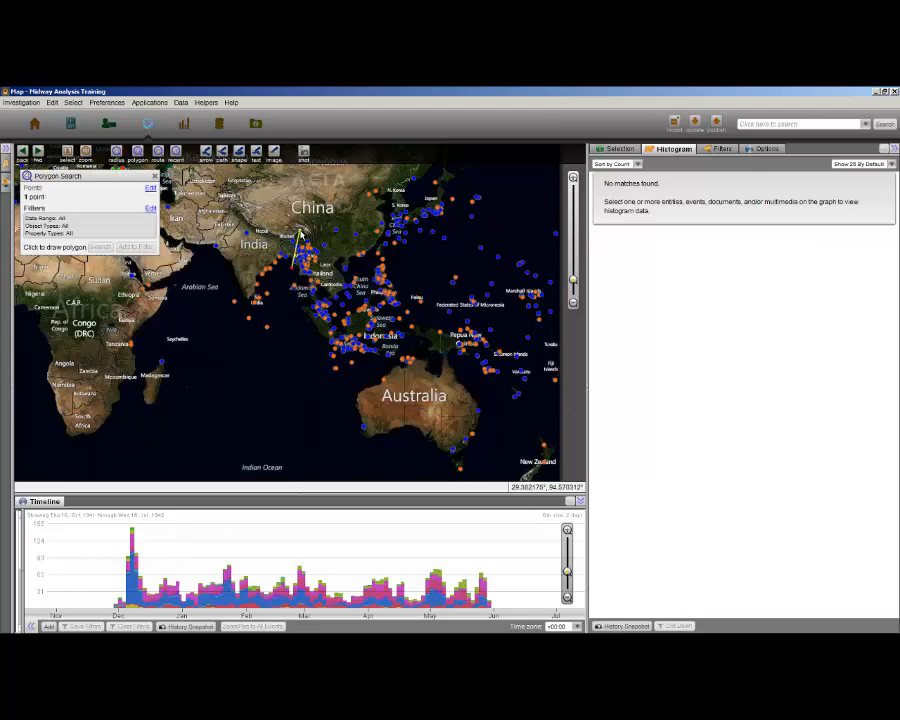
{"action": "left_click", "coordinate": [305, 265]}
{"action": "left_click", "coordinate": [347, 247]}
{"action": "left_click", "coordinate": [360, 236]}
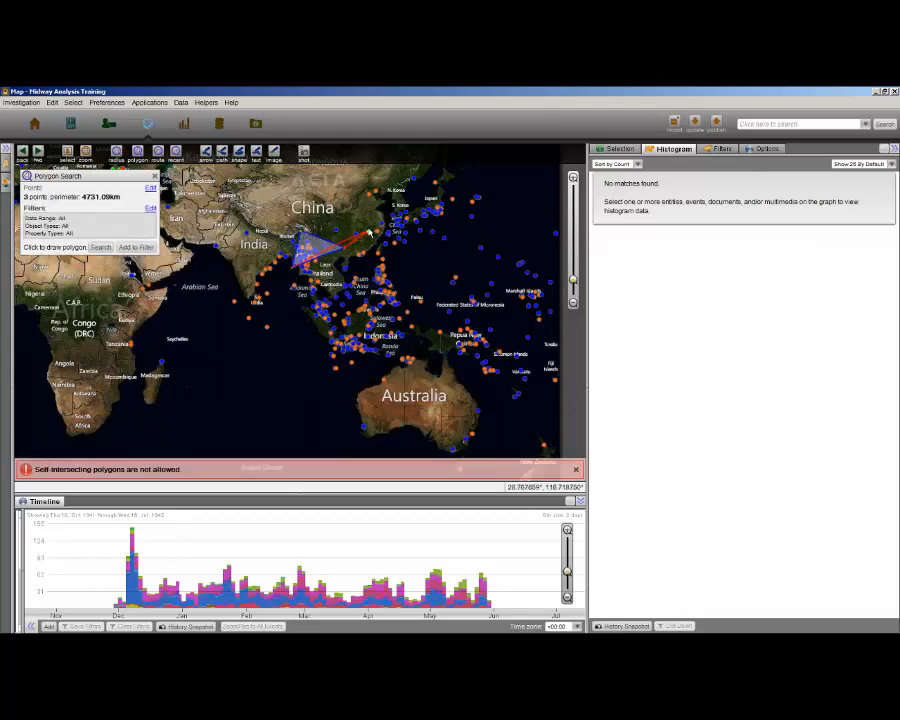
{"action": "left_click", "coordinate": [364, 190]}
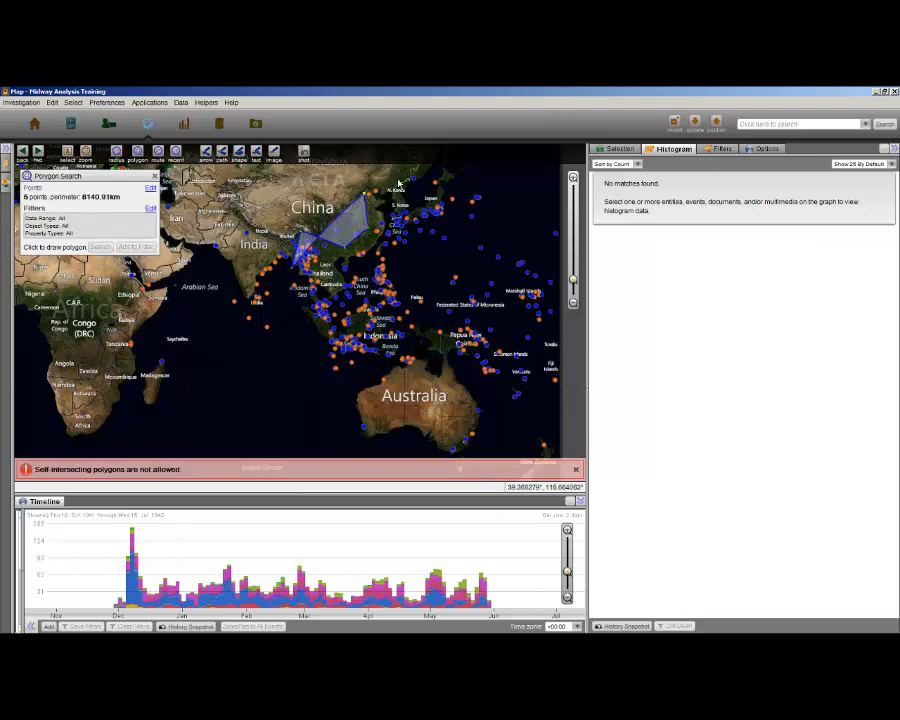
{"action": "left_click", "coordinate": [451, 165]}
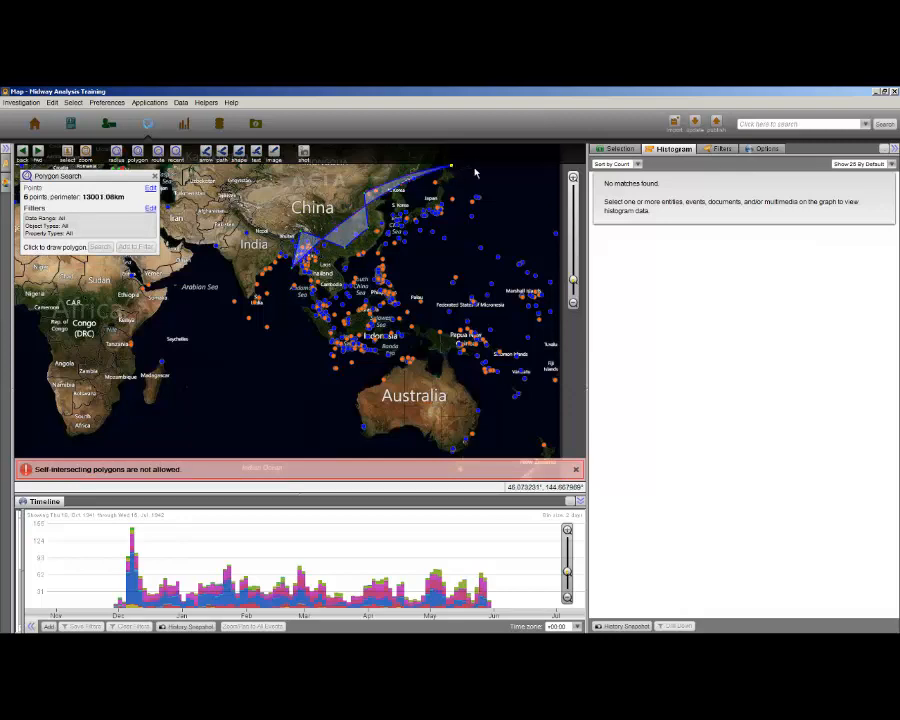
{"action": "left_click", "coordinate": [549, 181]}
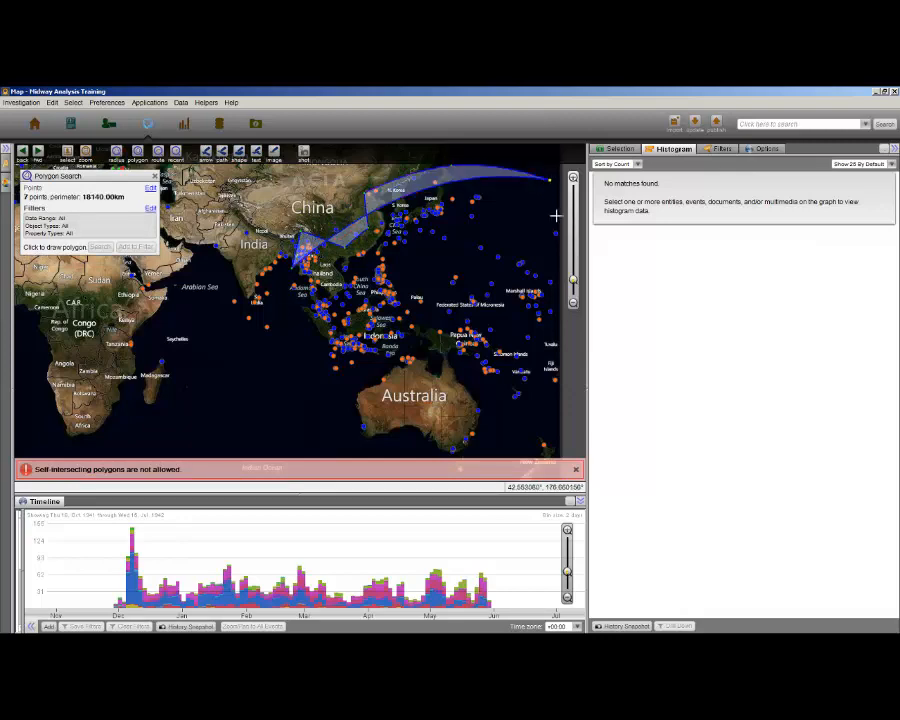
{"action": "left_click", "coordinate": [557, 325]}
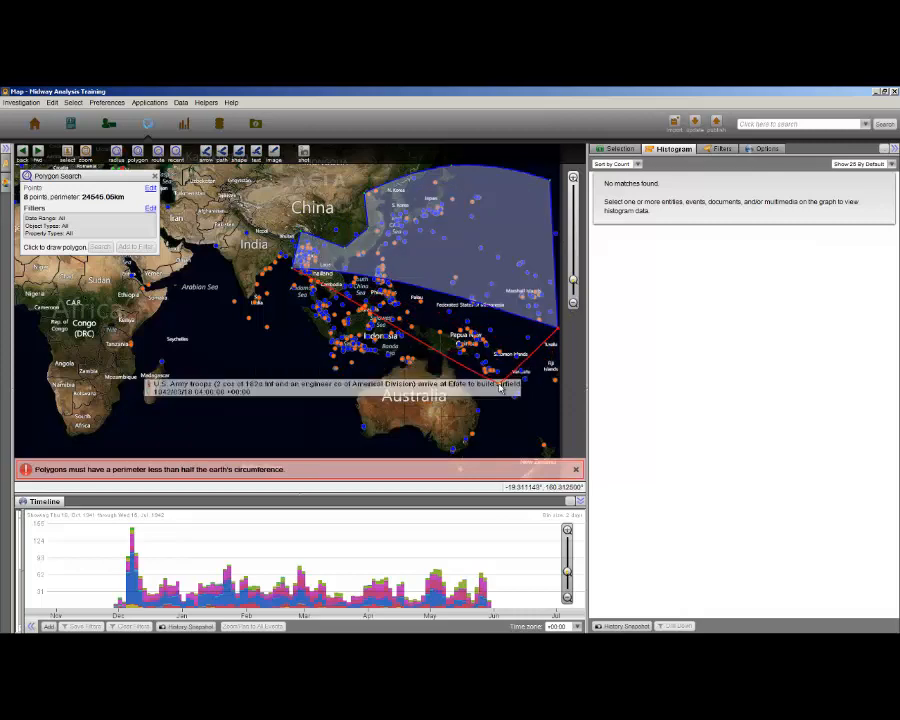
{"action": "left_click", "coordinate": [500, 382]}
{"action": "left_click", "coordinate": [451, 359]}
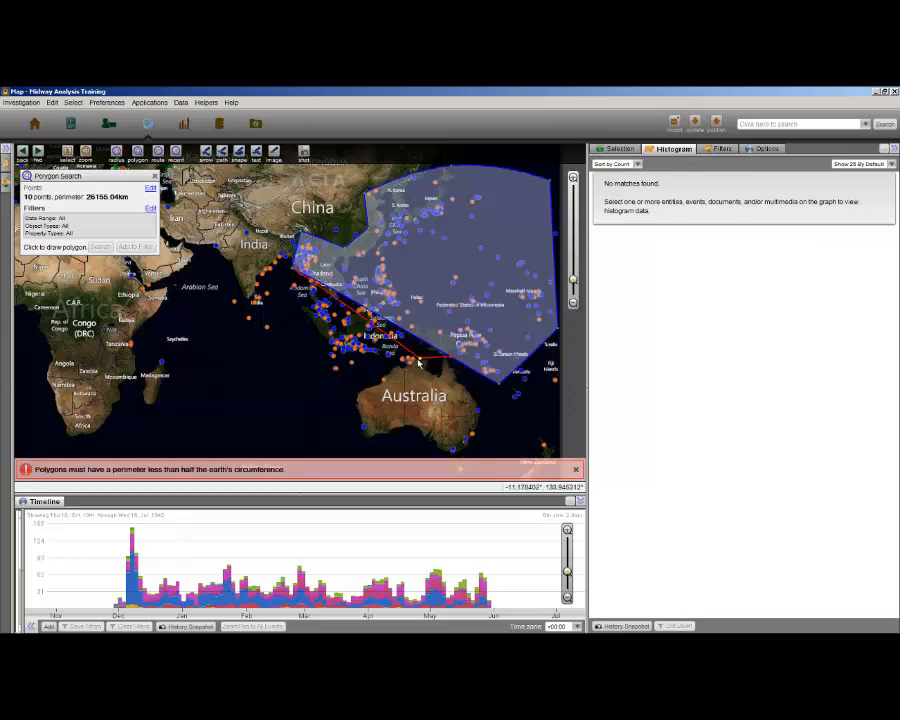
{"action": "left_click", "coordinate": [400, 353]}
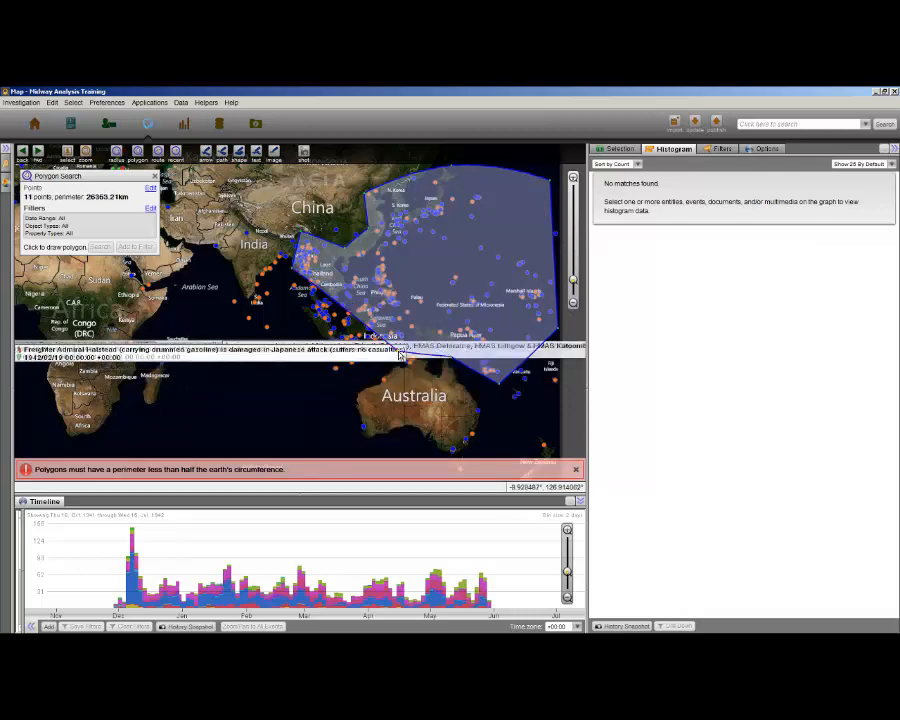
{"action": "left_click", "coordinate": [328, 372]}
{"action": "left_click", "coordinate": [290, 313]}
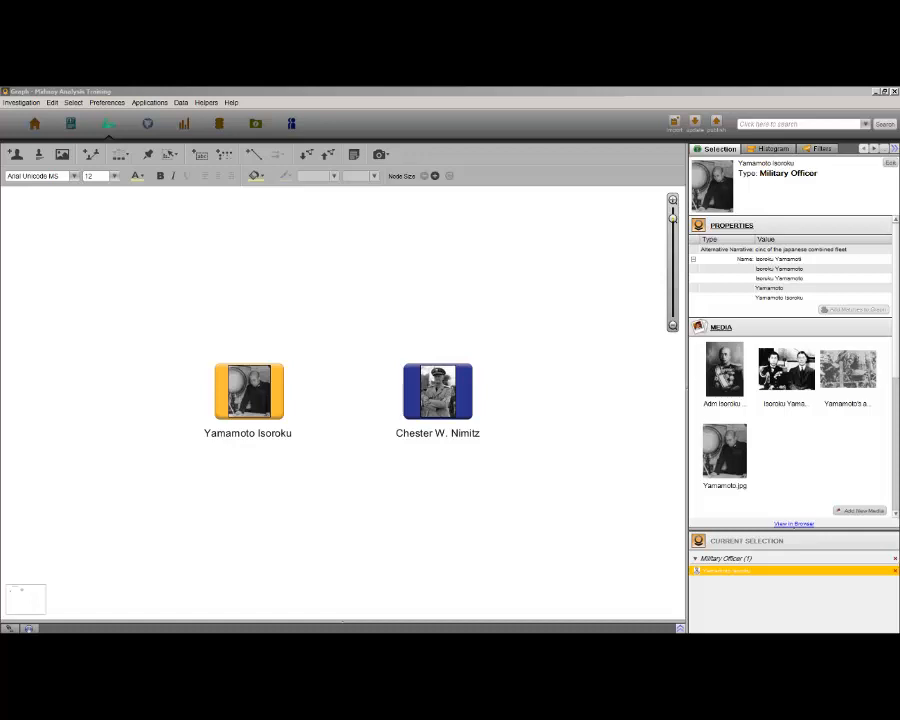
Step: Select Chester W. Nimitz beside Yamamoto Isoroku on the graph to examine his officer details
{"action": "left_click", "coordinate": [452, 410]}
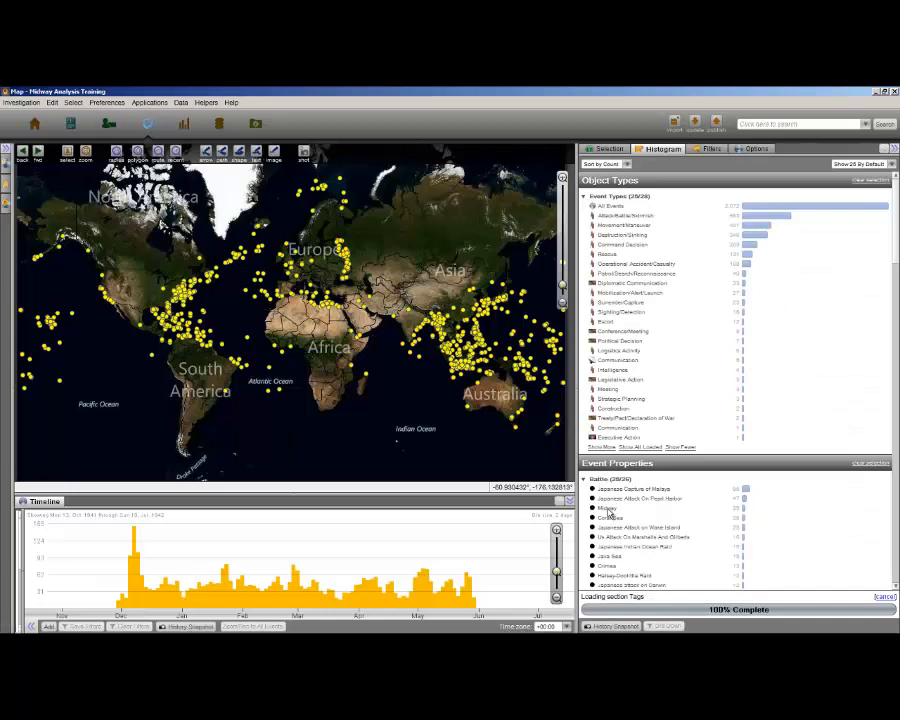
Step: Select the events whose Battle property is Midway in the map's histogram and build a folder from that selection
{"action": "left_click", "coordinate": [608, 510]}
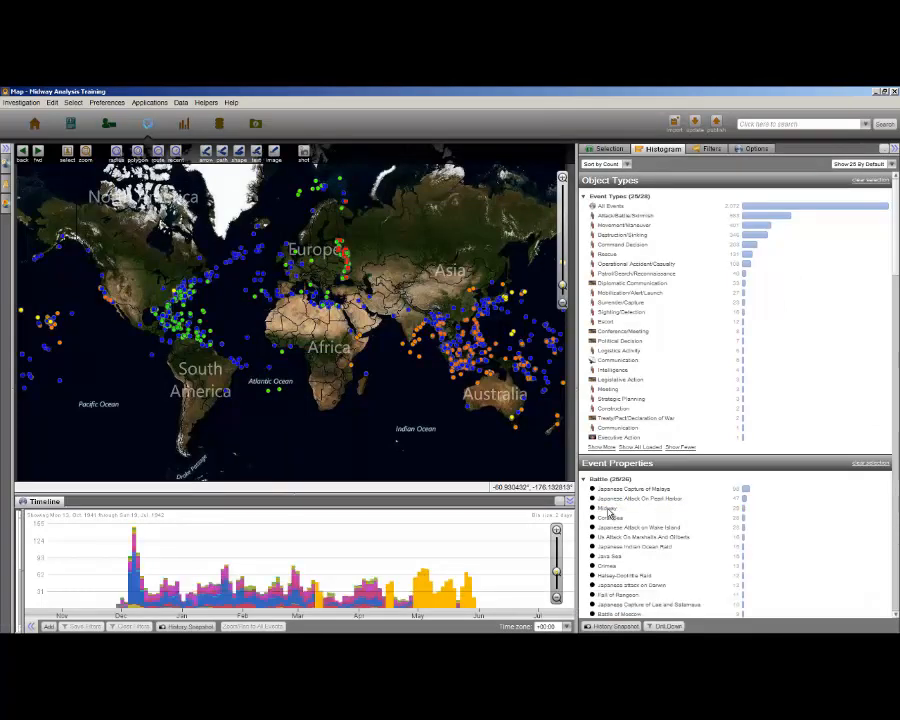
{"action": "right_click", "coordinate": [609, 510]}
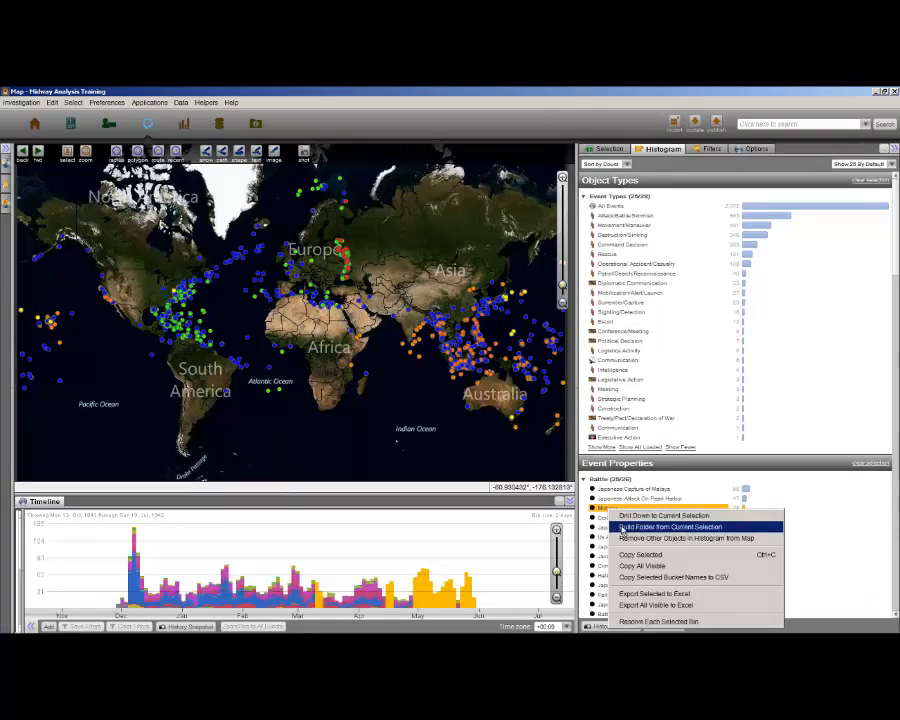
{"action": "left_click", "coordinate": [620, 527]}
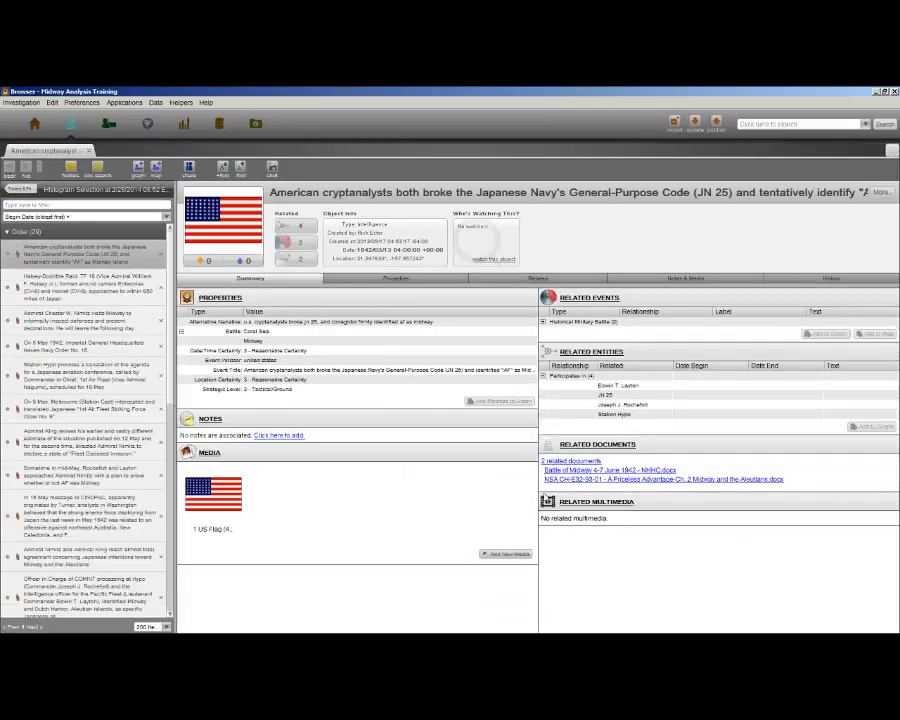
Step: Examine the Midway folder's event on American cryptanalysts breaking JN 25 and the mid-May plan to prove whether AF was Midway
{"action": "left_click", "coordinate": [145, 263]}
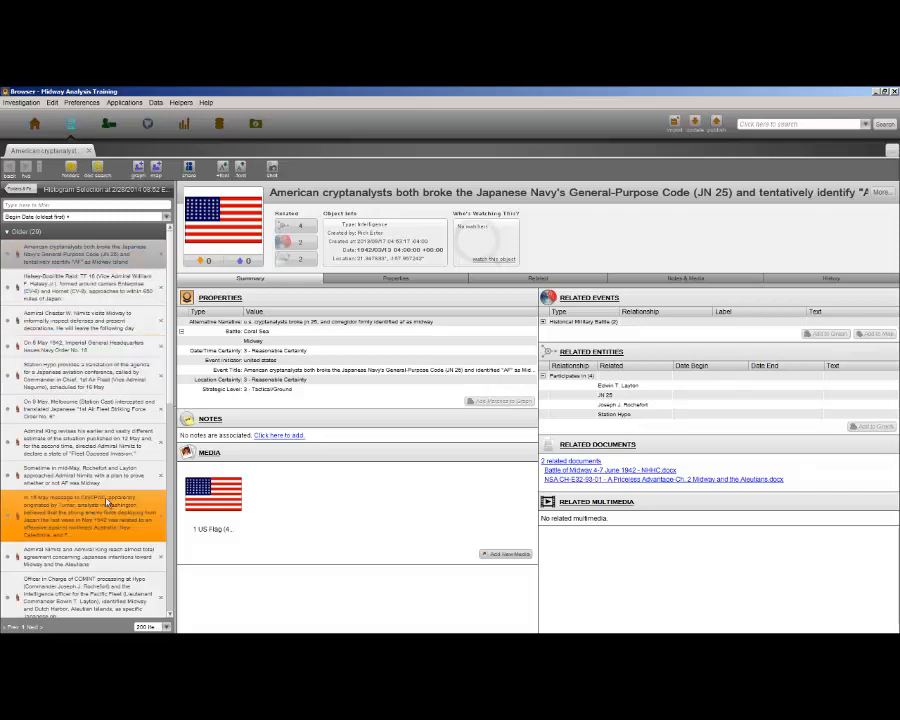
{"action": "left_click", "coordinate": [130, 490]}
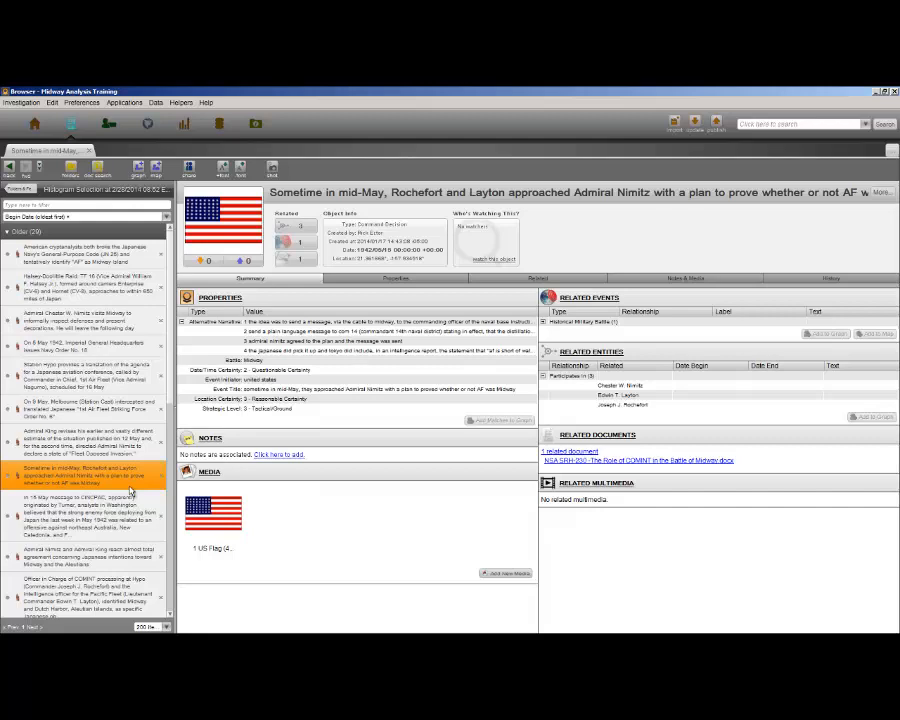
Step: Open the U.S. Pacific Fleet OpPlan 29-42 event from the Midway folder and show the details of its first Alternative Narrative property
{"action": "scroll", "coordinate": [130, 490], "scroll_direction": "down", "scroll_amount": 3}
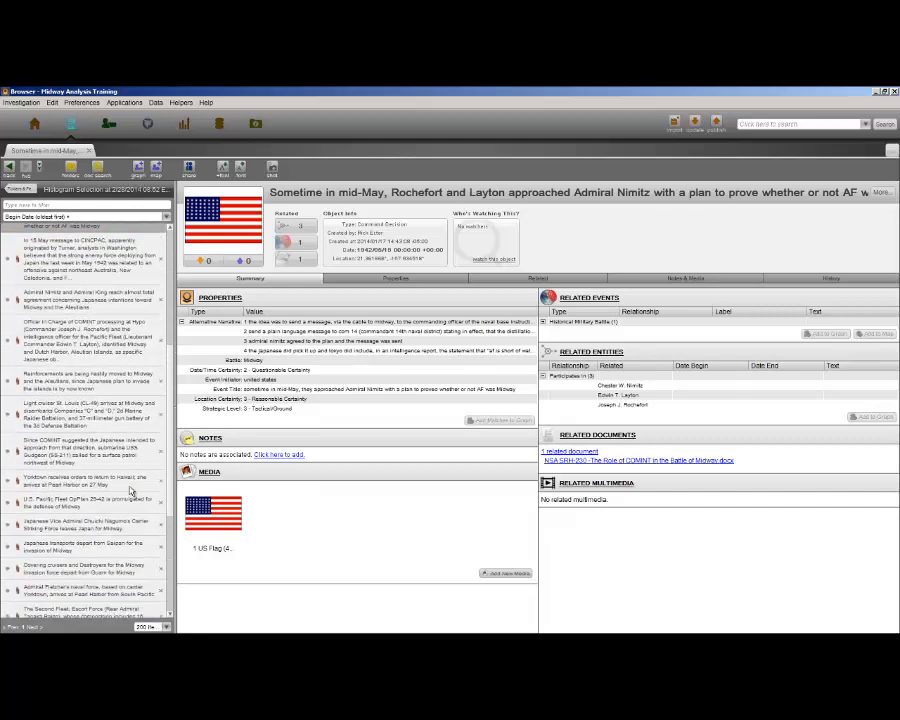
{"action": "scroll", "coordinate": [130, 491], "scroll_direction": "down", "scroll_amount": 2}
{"action": "scroll", "coordinate": [130, 491], "scroll_direction": "down", "scroll_amount": 4}
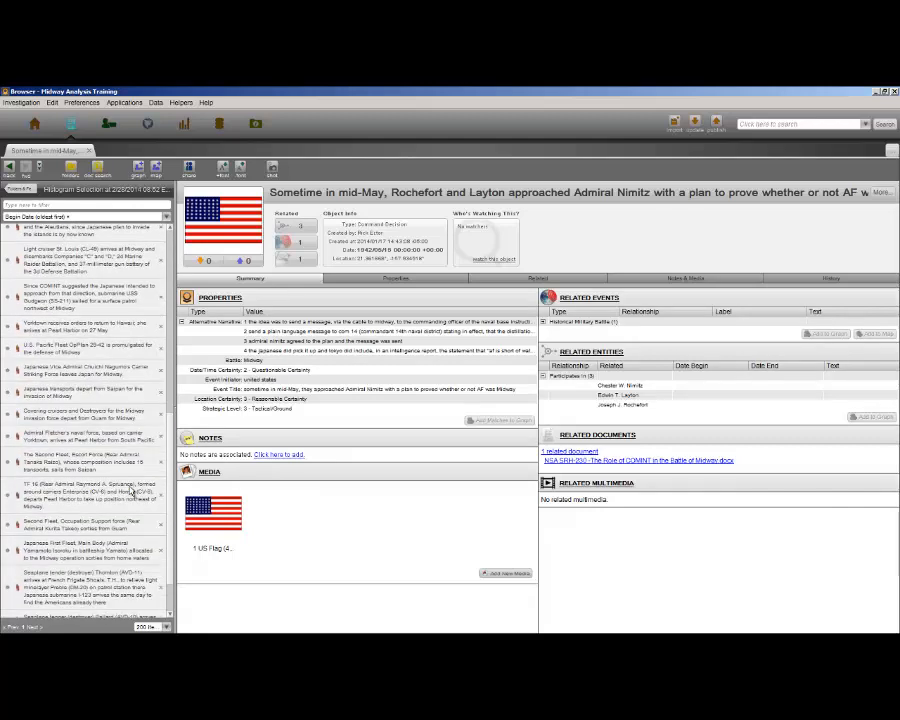
{"action": "left_click", "coordinate": [126, 360]}
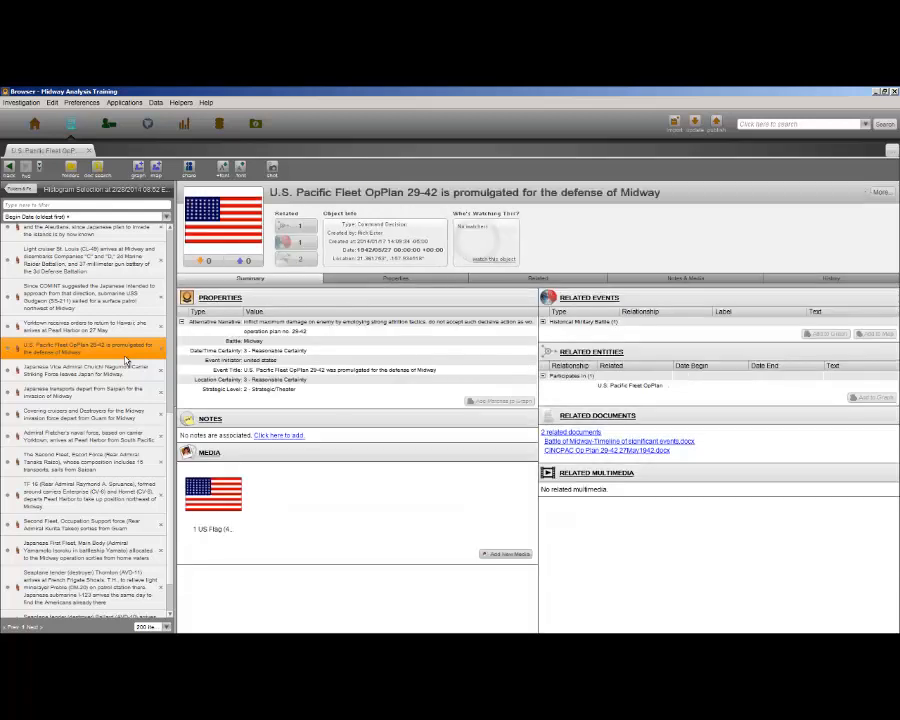
{"action": "left_click", "coordinate": [366, 283]}
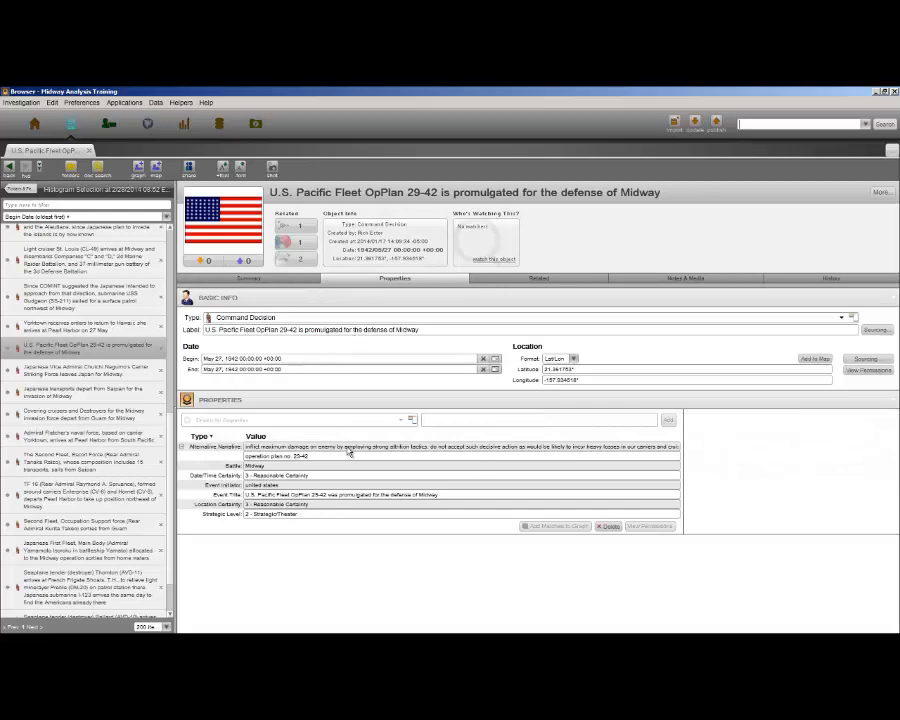
{"action": "left_click", "coordinate": [349, 451]}
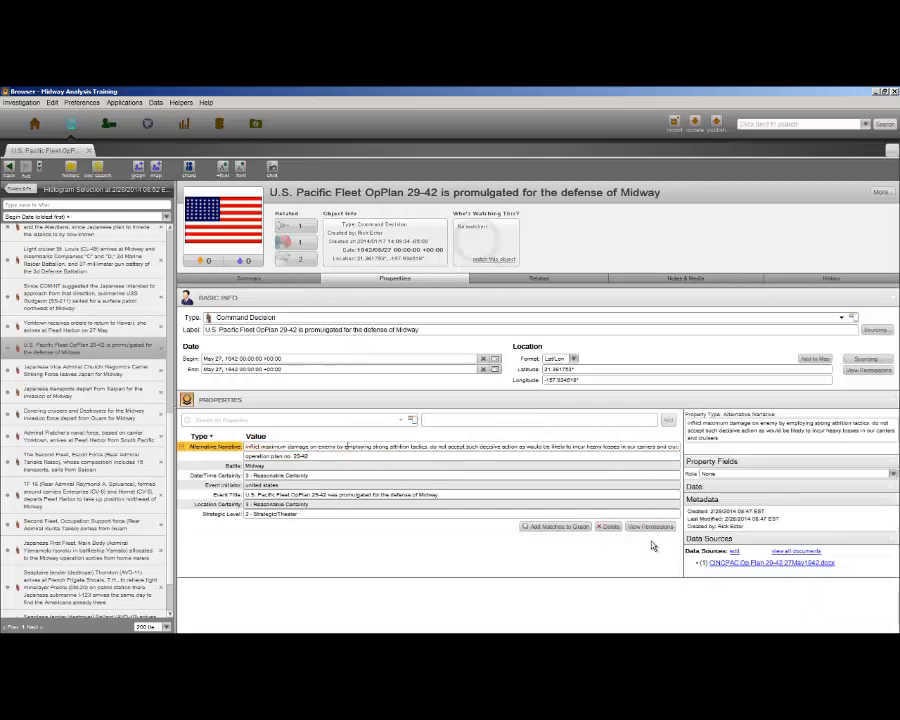
Step: View the narrative's source document CINCPAC Op Plan 29-42 27May1942.docx, return to the event, and pick the seaplane tender Thornton event
{"action": "left_click", "coordinate": [719, 563]}
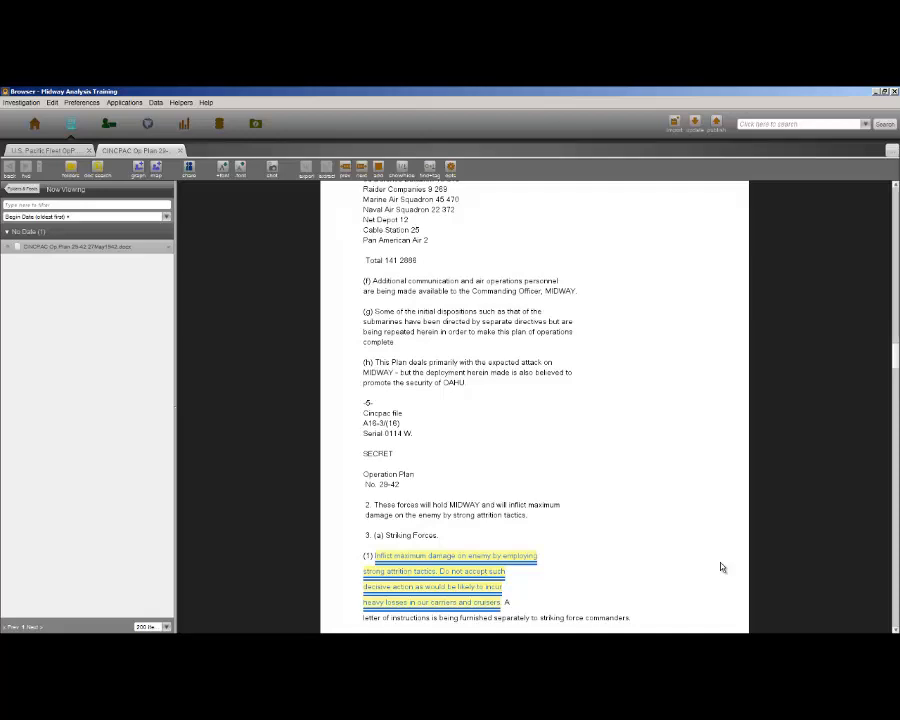
{"action": "left_click", "coordinate": [40, 153]}
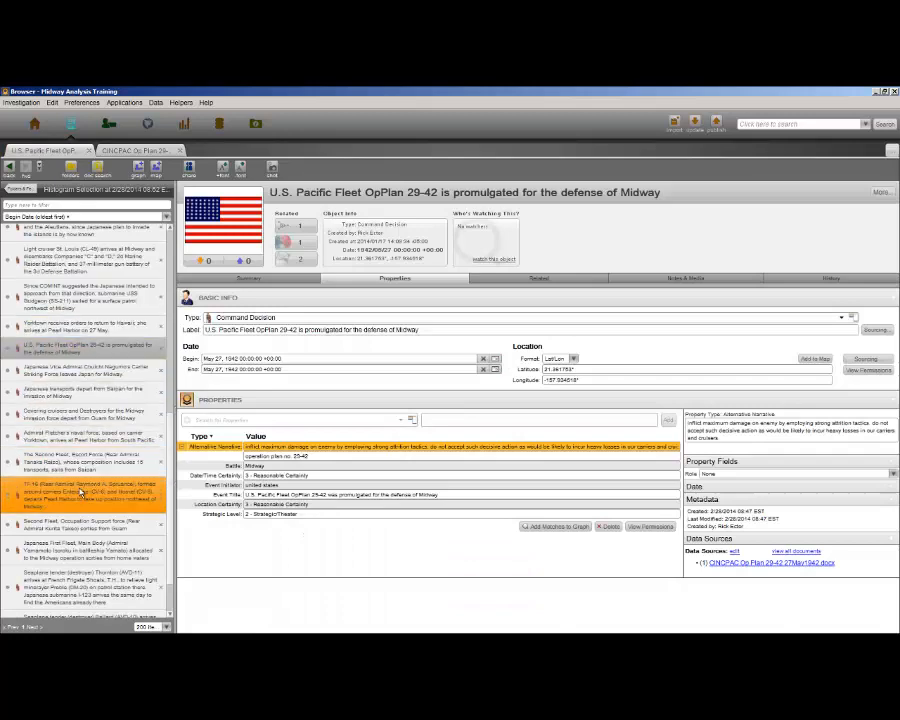
{"action": "left_click", "coordinate": [124, 604]}
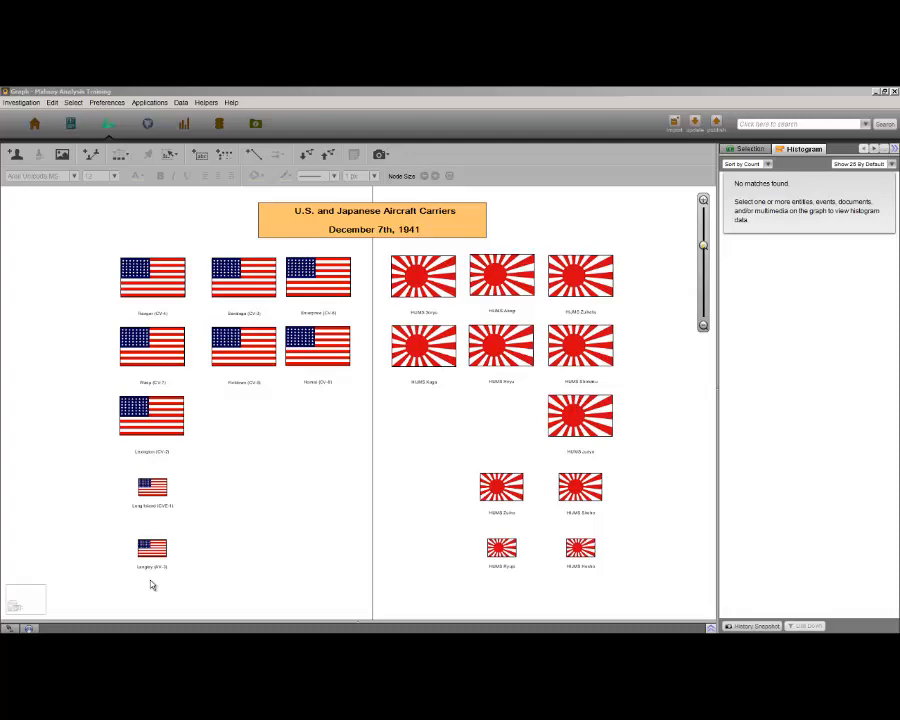
Step: Move Ranger, Wasp, Lexington, Saratoga, Langley and Long Island into a column on the outer side of the U.S. carriers
{"action": "left_click_drag", "start_coordinate": [150, 556], "coordinate": [56, 560]}
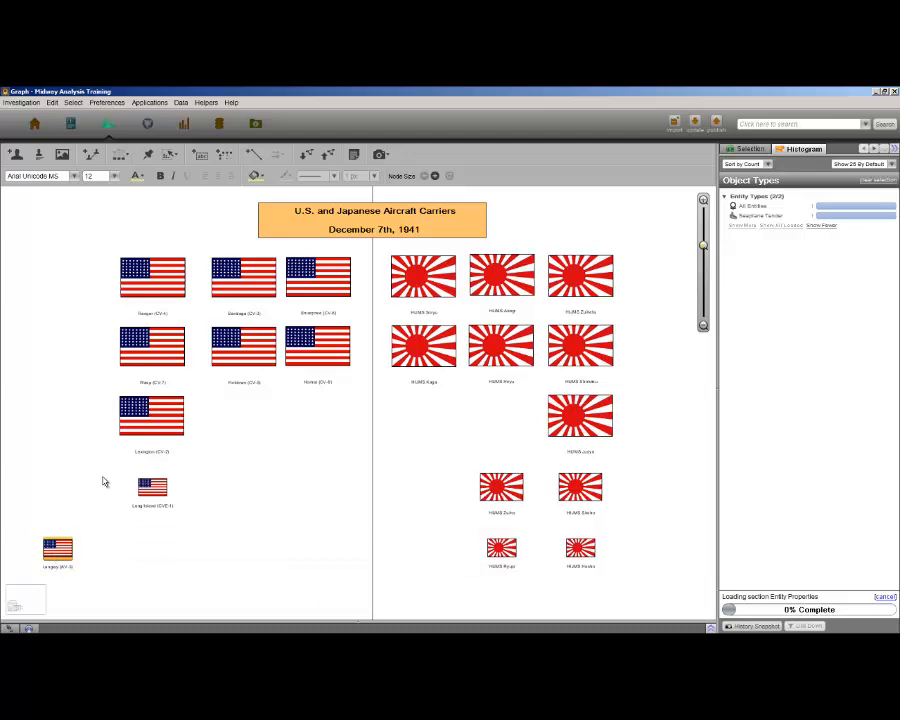
{"action": "left_click_drag", "start_coordinate": [145, 428], "coordinate": [56, 432]}
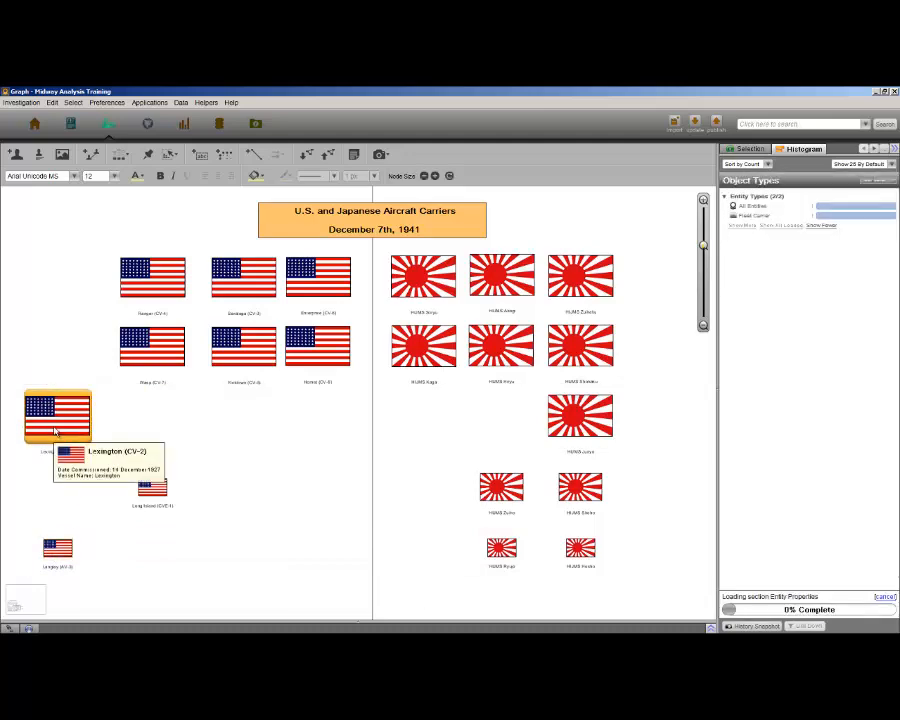
{"action": "left_click_drag", "start_coordinate": [214, 292], "coordinate": [52, 490]}
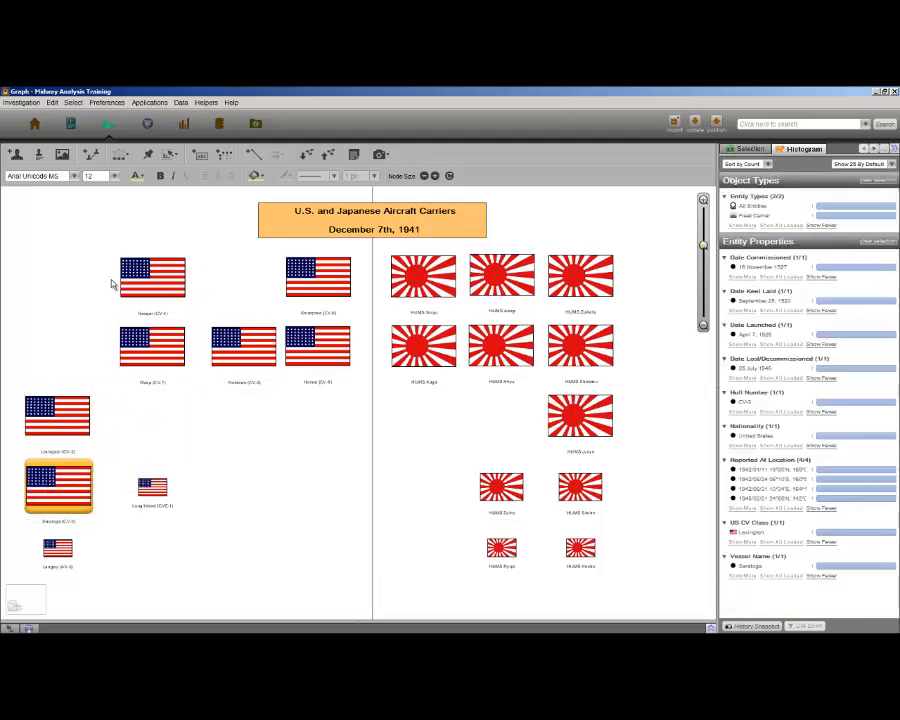
{"action": "left_click_drag", "start_coordinate": [122, 286], "coordinate": [60, 290]}
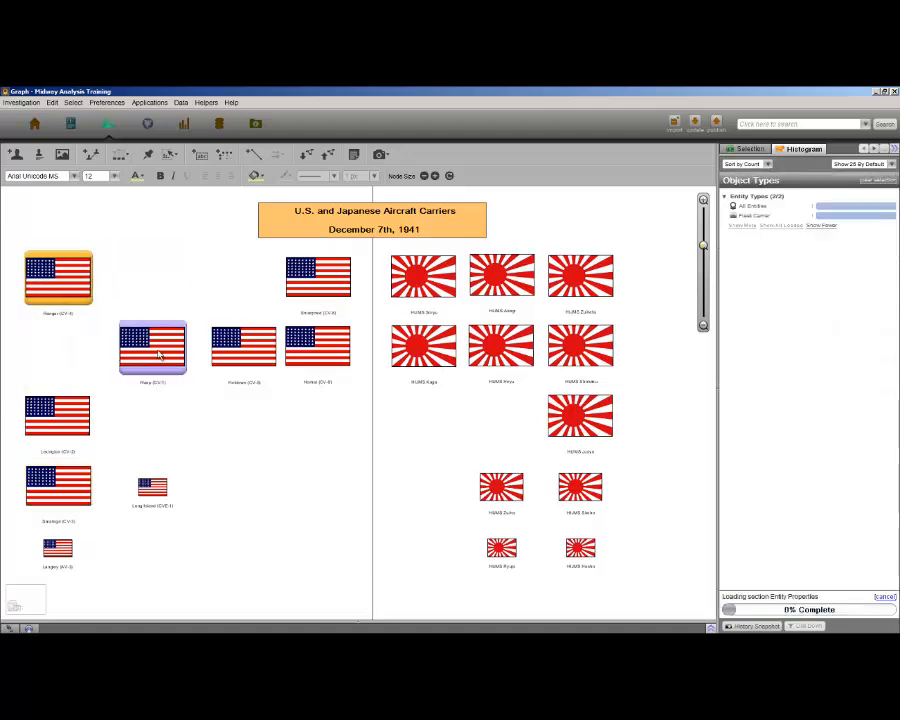
{"action": "left_click_drag", "start_coordinate": [180, 358], "coordinate": [84, 358]}
{"action": "left_click_drag", "start_coordinate": [152, 487], "coordinate": [62, 598]}
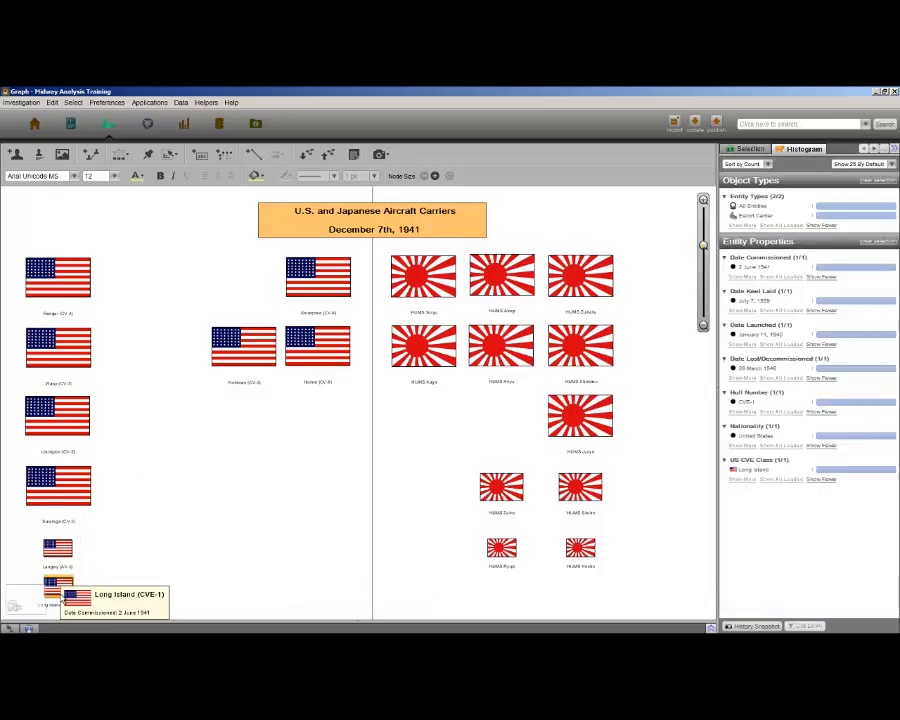
Step: Move the Japanese carriers Hosho, Zuikaku and Shokaku outward, apart from the rest of the Japanese carriers, and look over the whole chart
{"action": "left_click", "coordinate": [585, 552]}
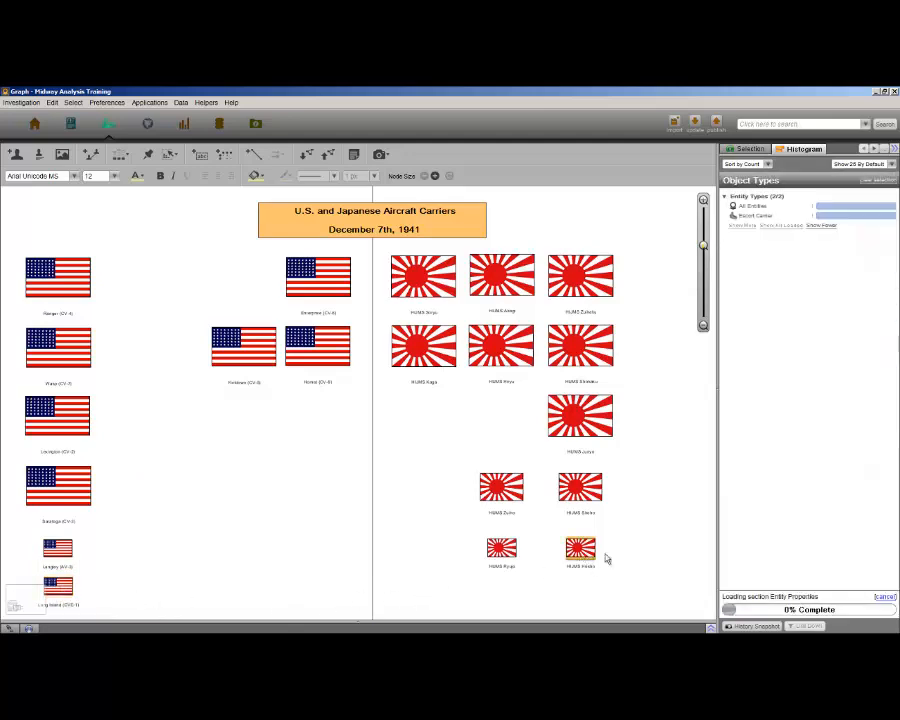
{"action": "left_click_drag", "start_coordinate": [585, 552], "coordinate": [680, 562]}
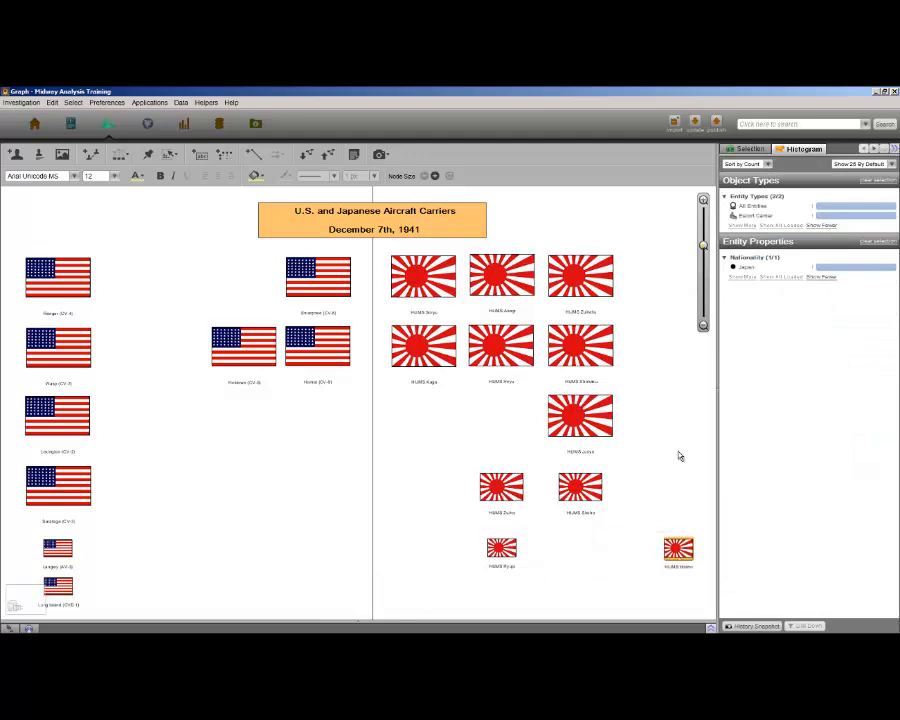
{"action": "left_click_drag", "start_coordinate": [568, 241], "coordinate": [678, 352]}
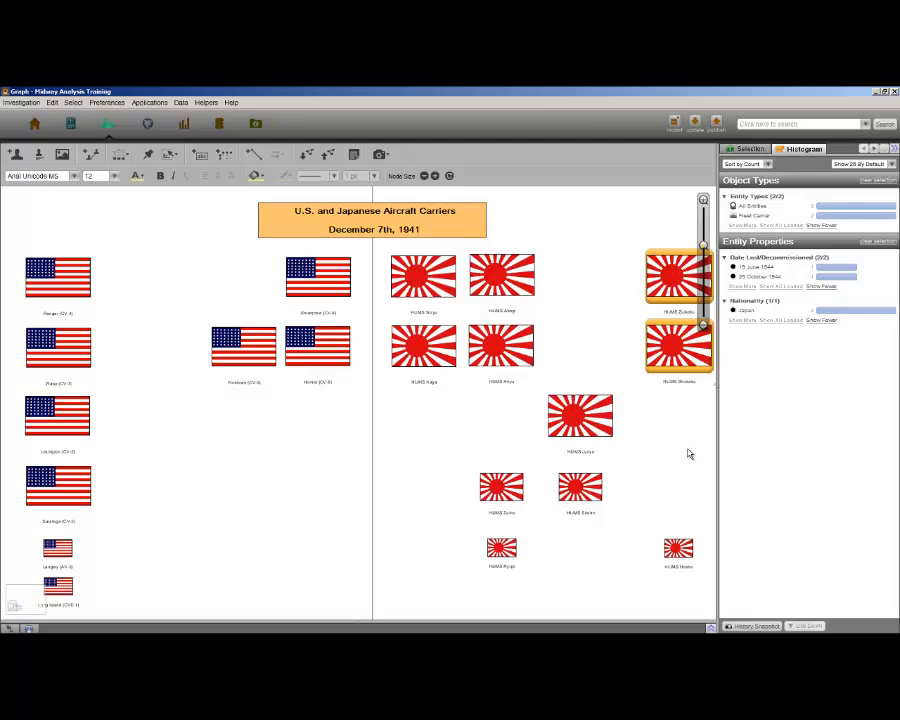
{"action": "left_click_drag", "start_coordinate": [688, 454], "coordinate": [339, 421]}
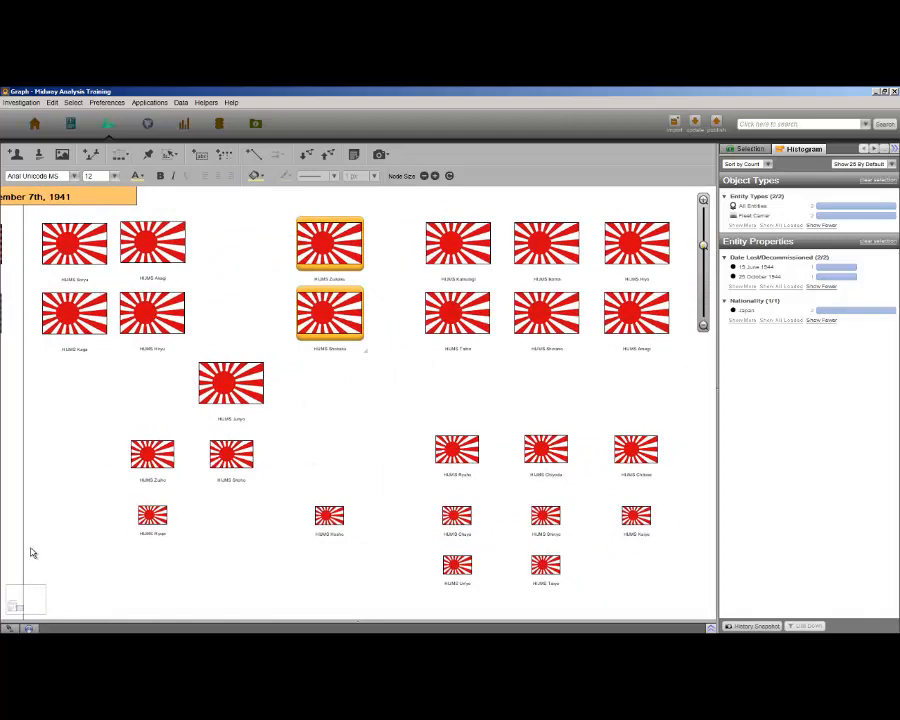
{"action": "left_click_drag", "start_coordinate": [32, 549], "coordinate": [368, 549]}
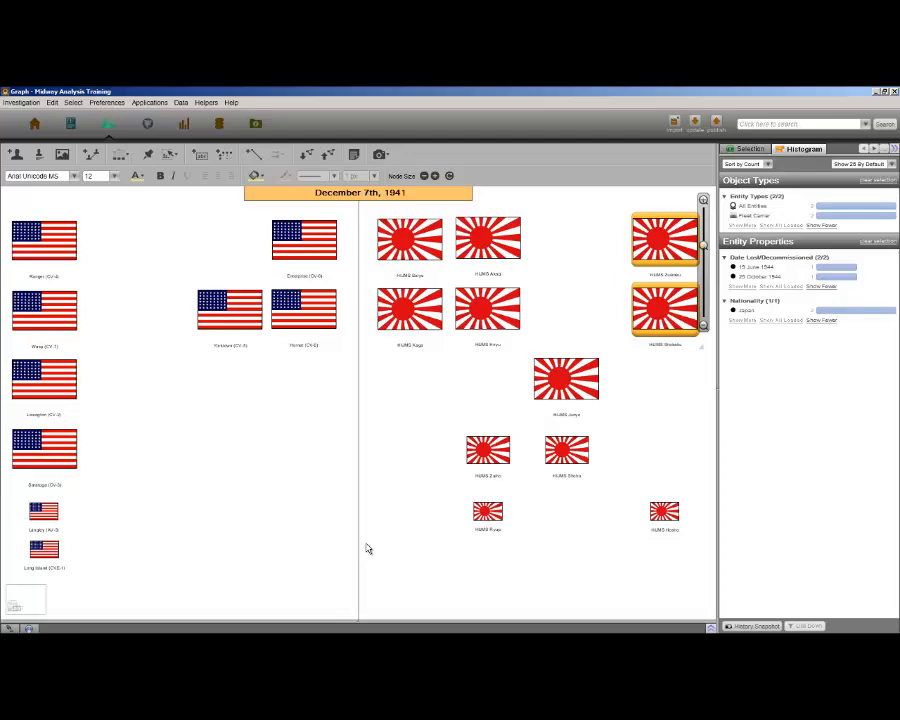
Step: Survey the full aircraft carrier chart, including the carriers surrounding the December 7th, 1941 groups
{"action": "scroll", "coordinate": [367, 549], "scroll_direction": "down", "scroll_amount": 2}
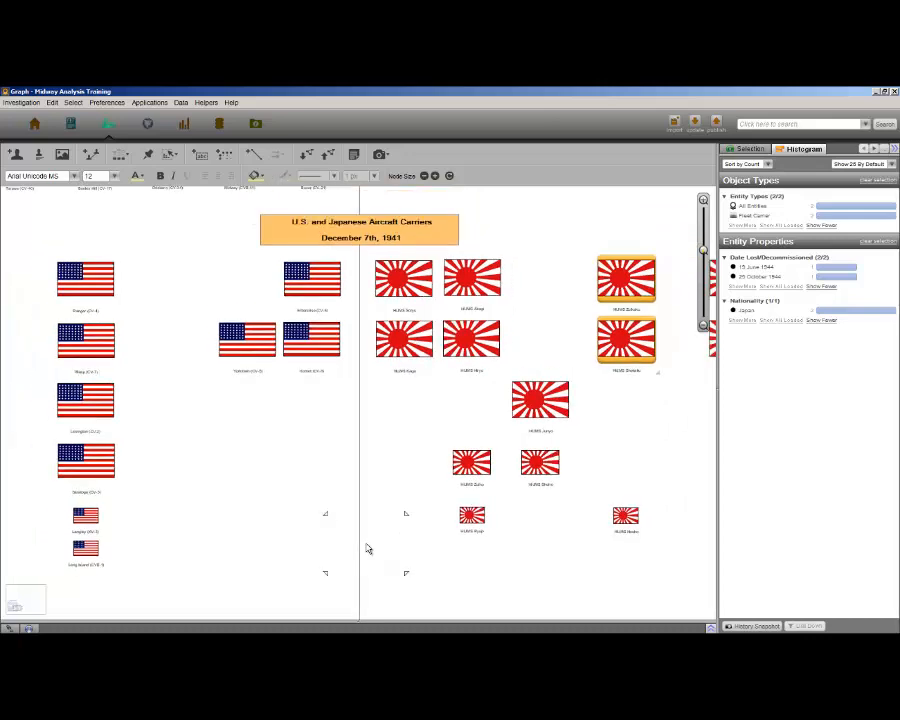
{"action": "scroll", "coordinate": [367, 549], "scroll_direction": "down", "scroll_amount": 3}
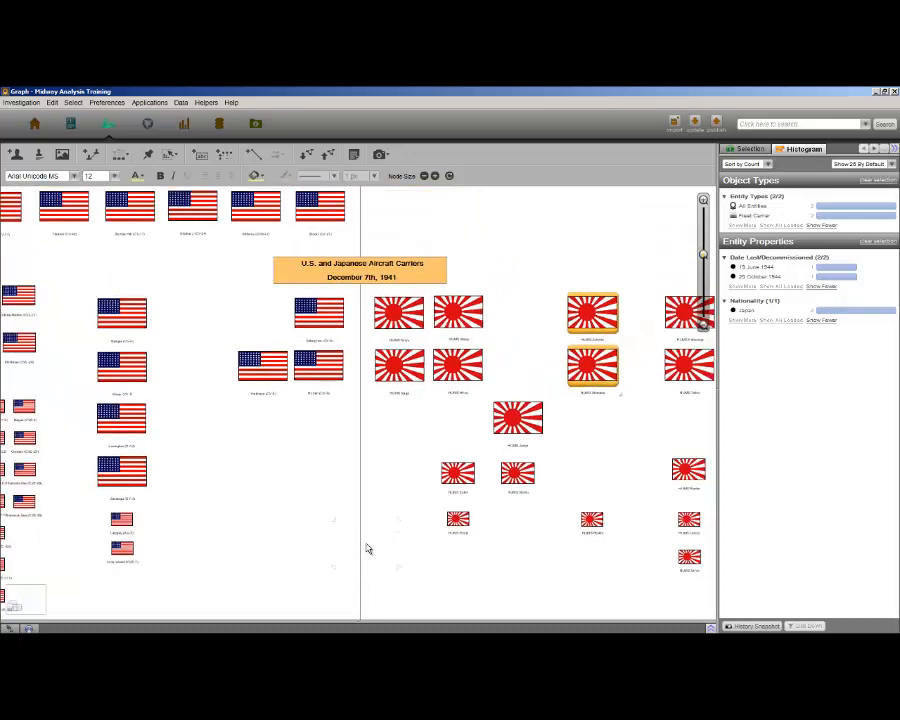
{"action": "scroll", "coordinate": [367, 549], "scroll_direction": "down", "scroll_amount": 2}
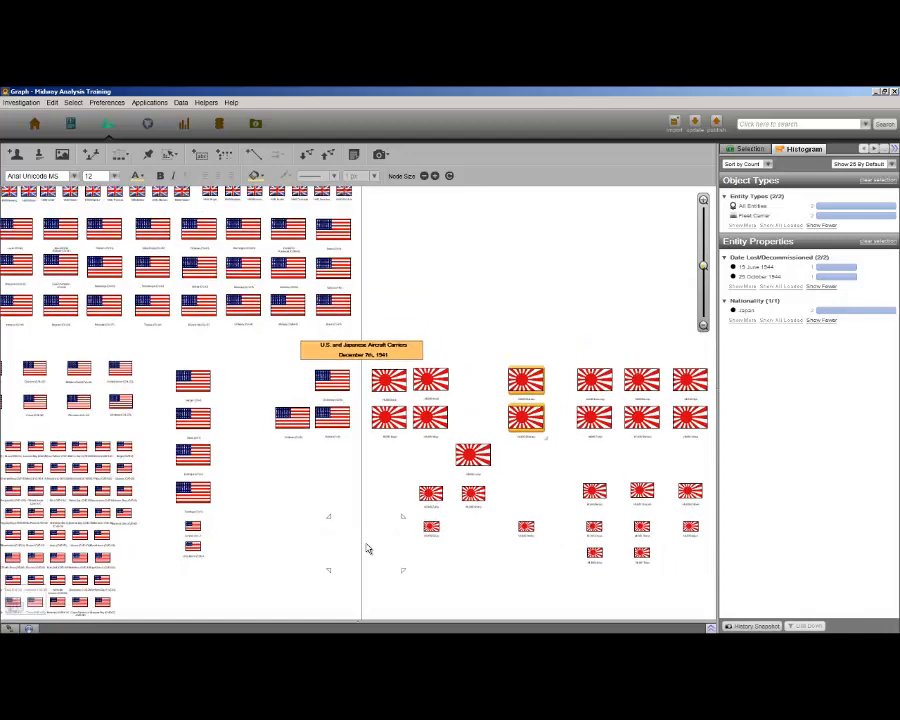
{"action": "scroll", "coordinate": [367, 549], "scroll_direction": "down", "scroll_amount": 2}
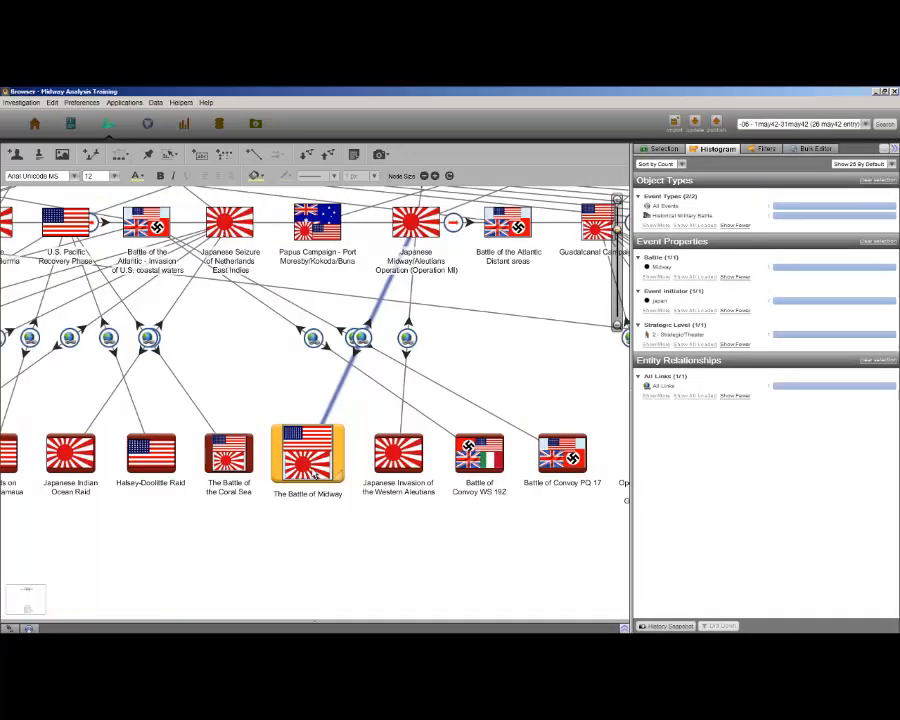
Step: Open The Battle of Midway event's details and pick its narrative entry for the CINCPAC war plans and files of 26 May 1942
{"action": "double_click", "coordinate": [313, 475]}
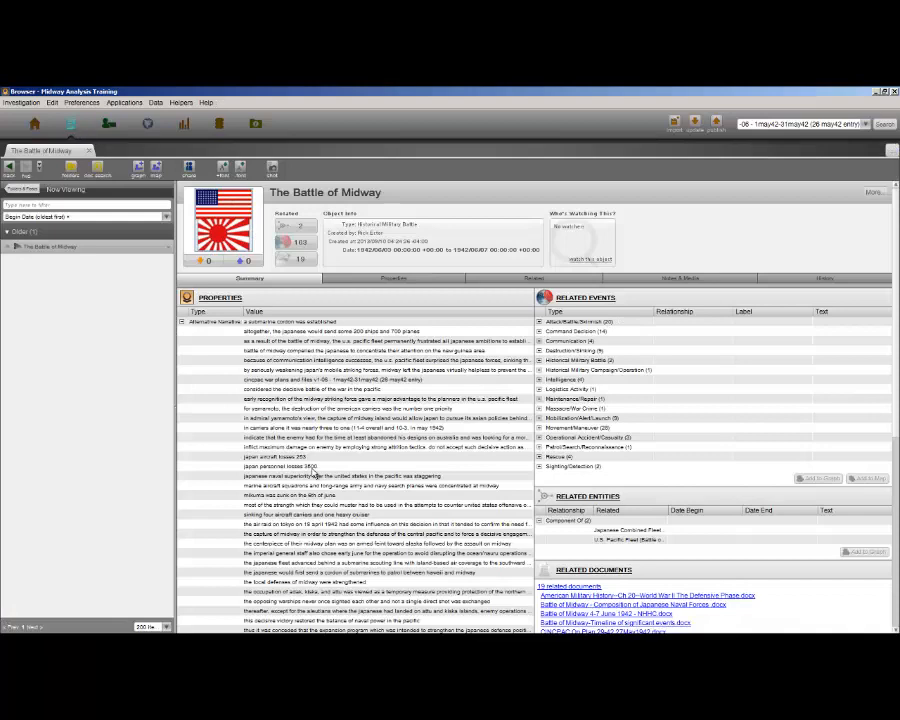
{"action": "left_click", "coordinate": [344, 380]}
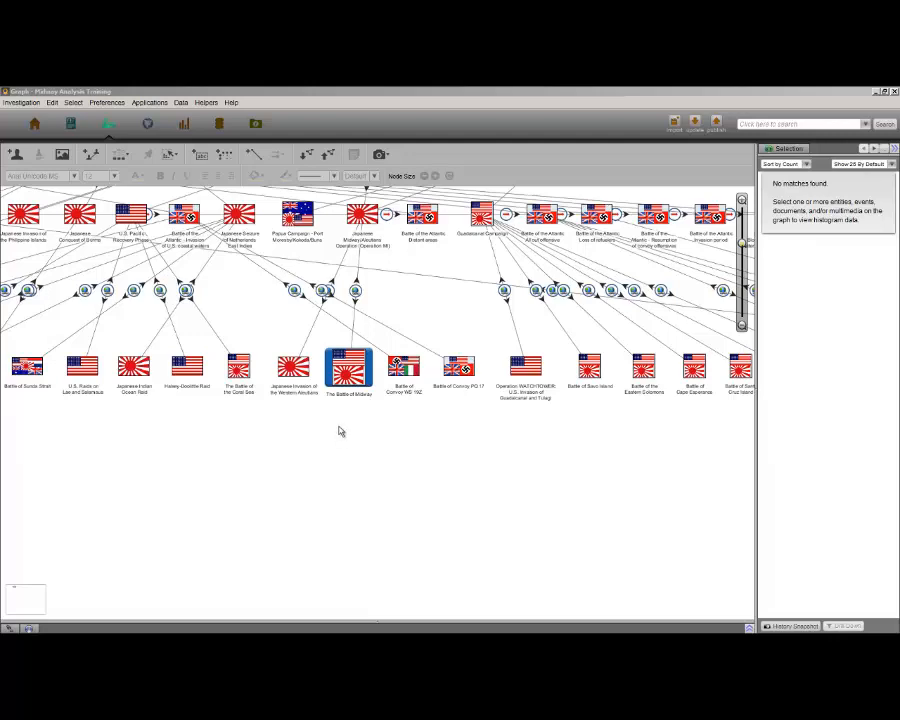
Step: Move The Battle of Midway event well below its row of battles and search around it for linked entities
{"action": "left_click_drag", "start_coordinate": [348, 375], "coordinate": [354, 555]}
{"action": "right_click", "coordinate": [354, 555]}
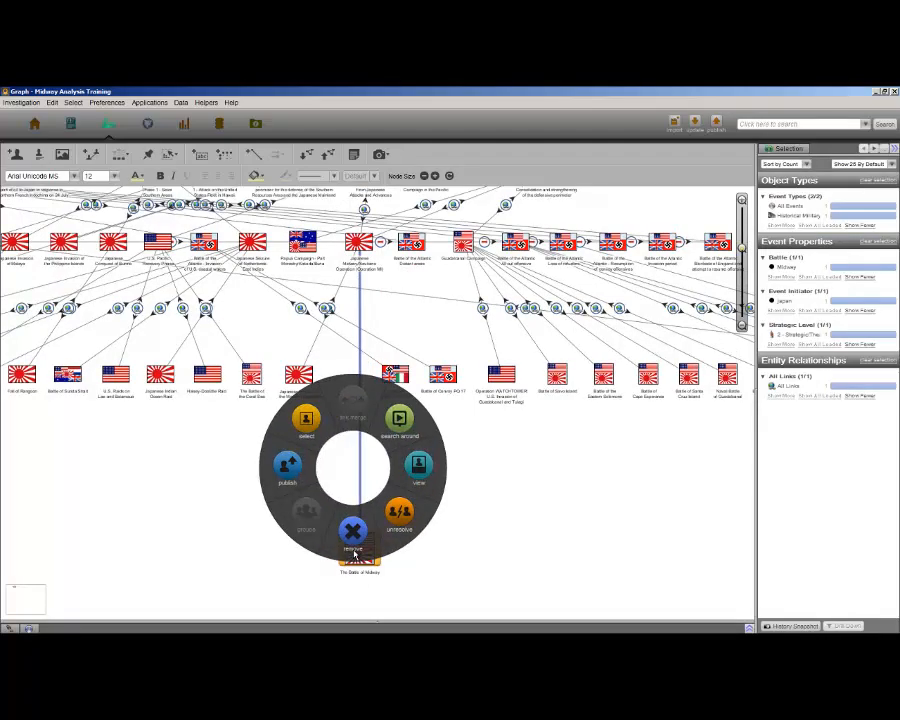
{"action": "mouse_move", "coordinate": [399, 420]}
{"action": "left_click", "coordinate": [440, 372]}
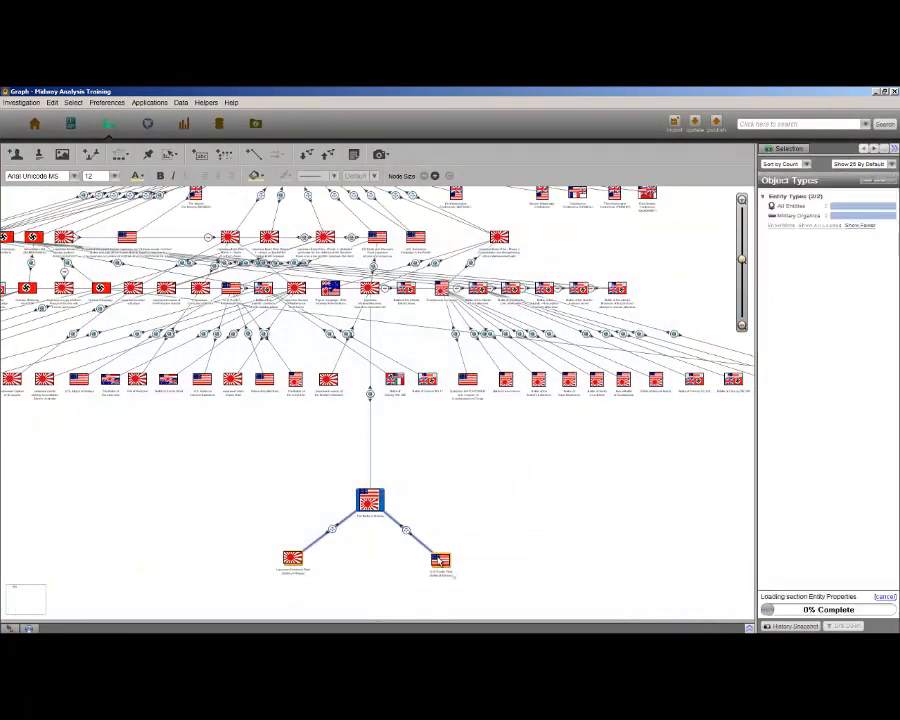
Step: Search around the Japanese Combined Fleet and the U.S. Pacific Fleet for their linked entities
{"action": "right_click", "coordinate": [440, 557]}
{"action": "mouse_move", "coordinate": [480, 420]}
{"action": "left_click", "coordinate": [500, 372]}
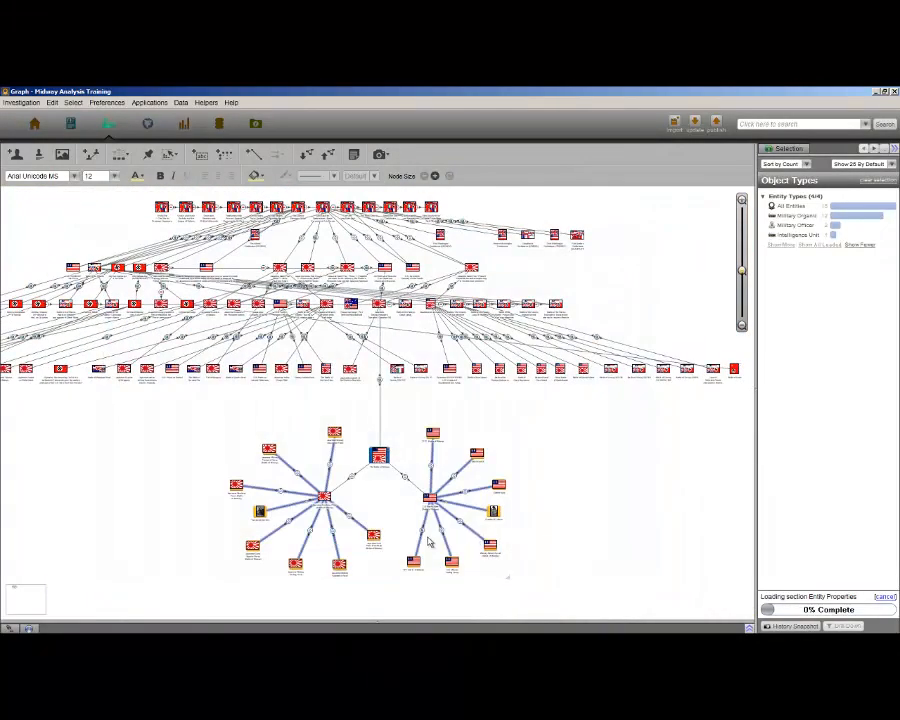
Step: Arrange the U.S. Pacific Fleet and its linked entities in a hierarchical layout
{"action": "left_click", "coordinate": [406, 536]}
{"action": "left_click_drag", "start_coordinate": [407, 418], "coordinate": [510, 574]}
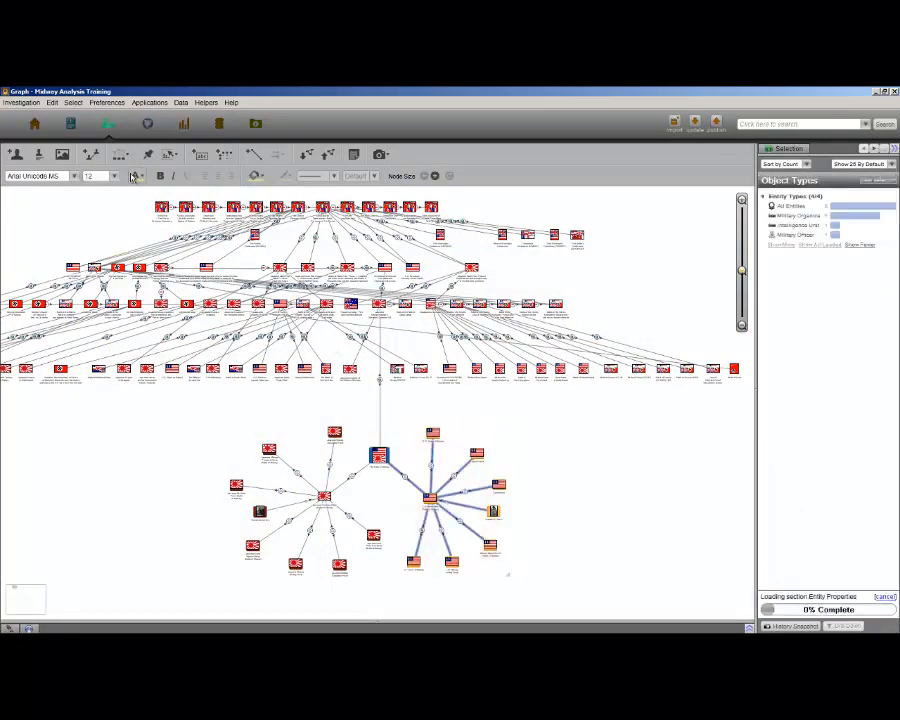
{"action": "left_click", "coordinate": [121, 157]}
{"action": "left_click", "coordinate": [150, 189]}
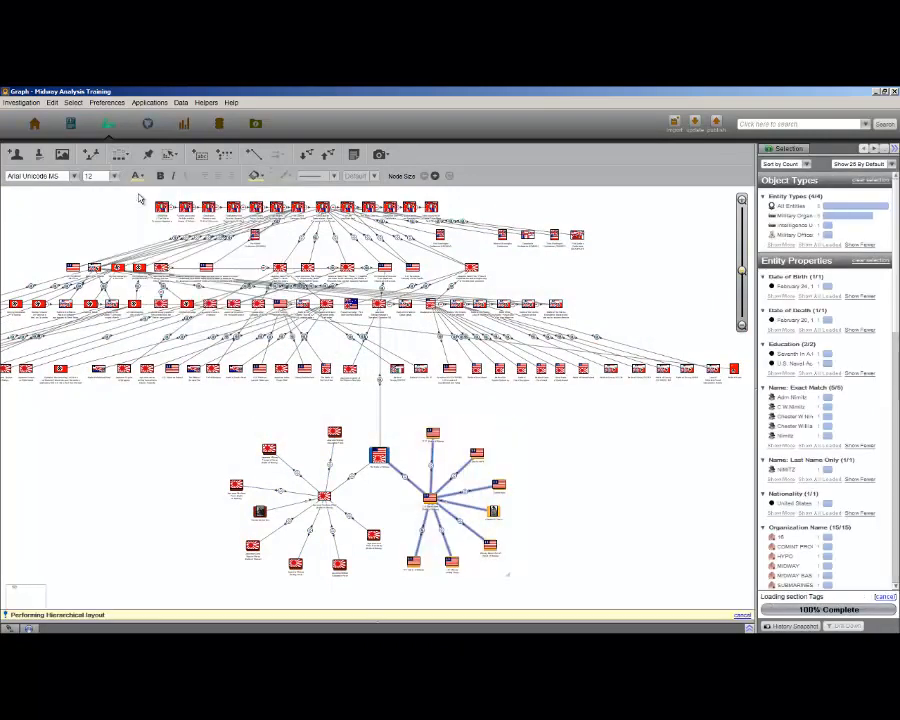
Step: Arrange the Japanese Combined Fleet and its linked entities in a hierarchical layout and shift the group slightly down to match the U.S. side
{"action": "left_click_drag", "start_coordinate": [196, 413], "coordinate": [367, 582]}
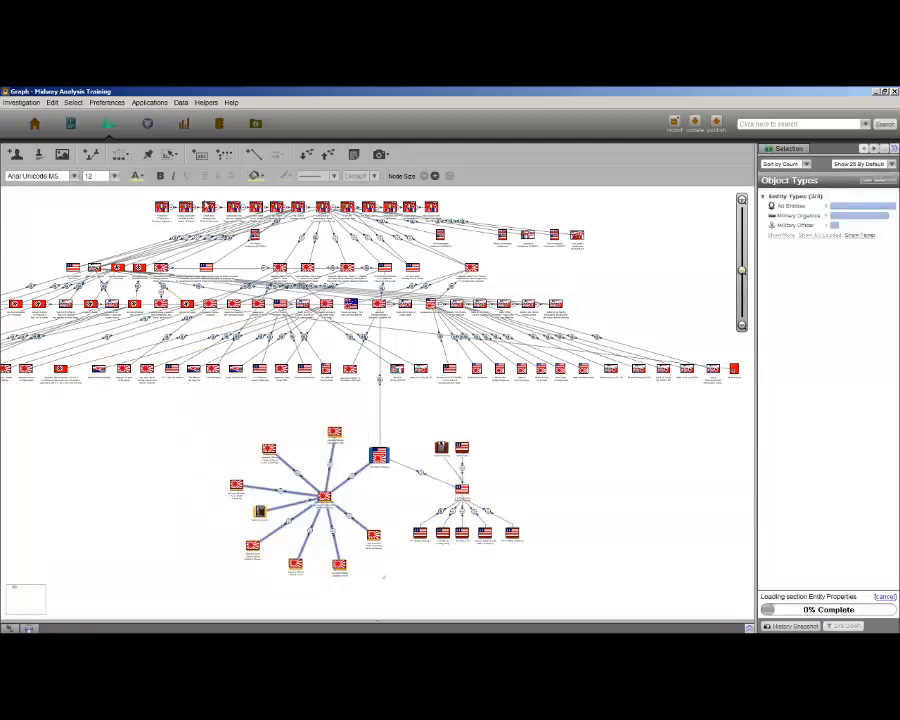
{"action": "left_click", "coordinate": [121, 157]}
{"action": "left_click", "coordinate": [165, 197]}
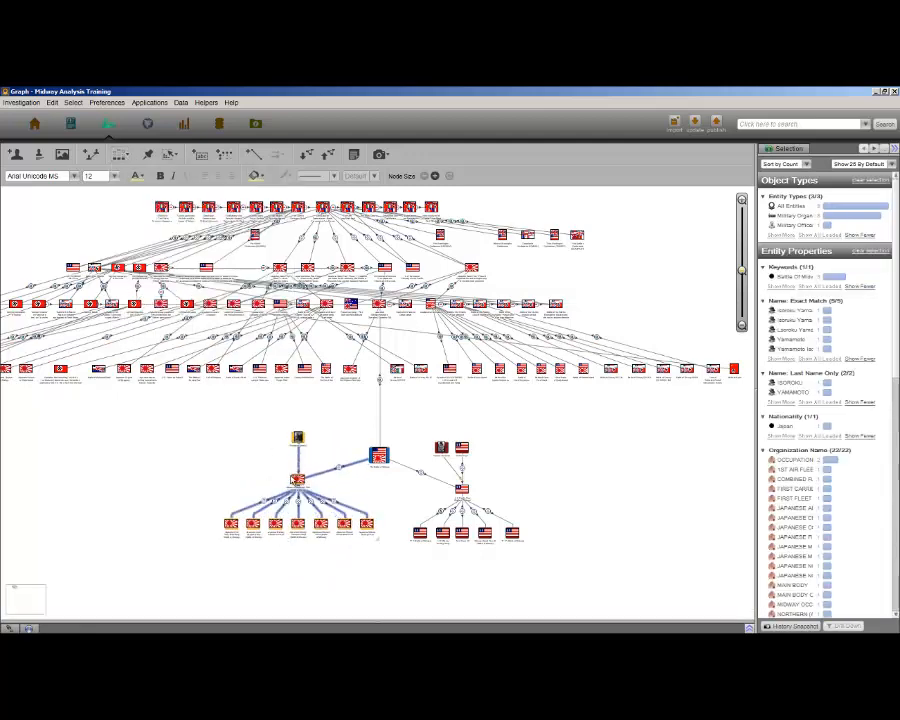
{"action": "left_click_drag", "start_coordinate": [297, 482], "coordinate": [297, 491]}
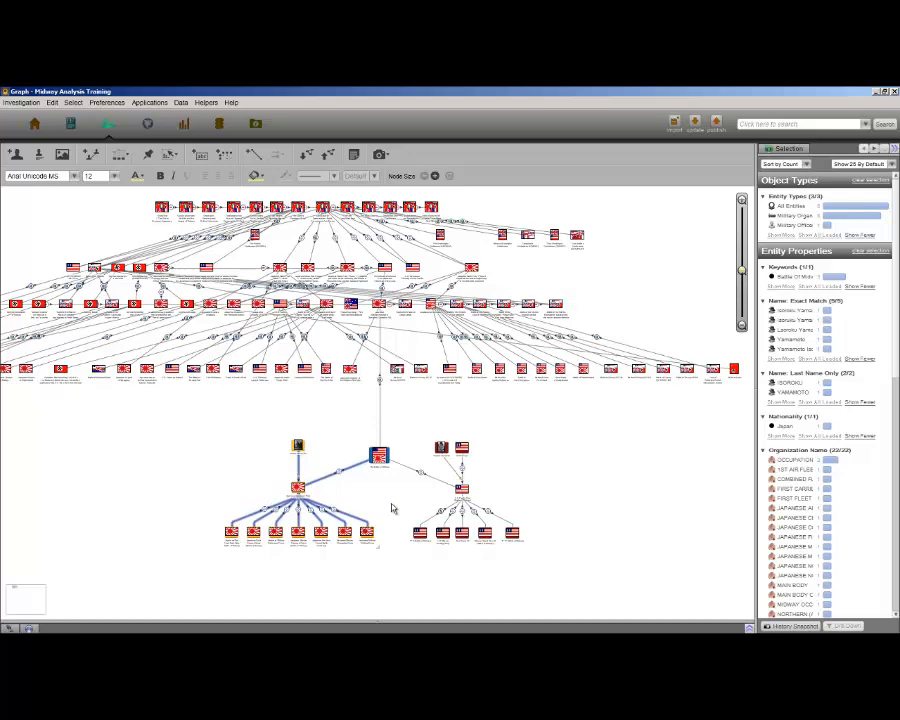
Step: Review the U.S. Pacific Fleet components in turn: Task Force 16, TF 17, TF 7, Midway-Based Aircraft and U.S. Midway Fueling Group
{"action": "scroll", "coordinate": [391, 507], "scroll_direction": "up", "scroll_amount": 2}
{"action": "scroll", "coordinate": [392, 508], "scroll_direction": "up", "scroll_amount": 1}
{"action": "scroll", "coordinate": [393, 507], "scroll_direction": "up", "scroll_amount": 2}
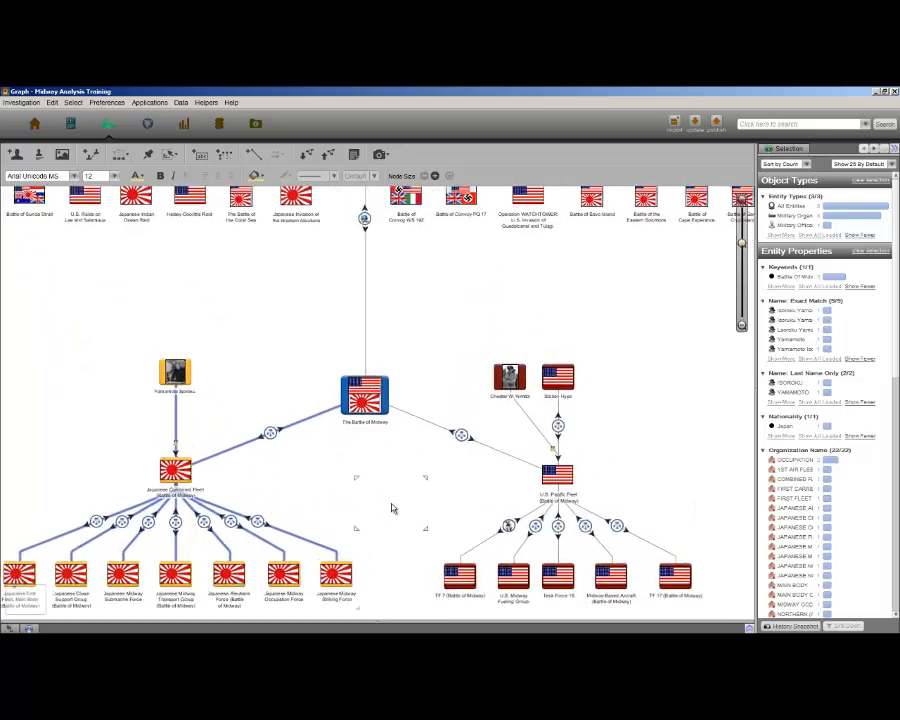
{"action": "left_click_drag", "start_coordinate": [393, 507], "coordinate": [411, 427]}
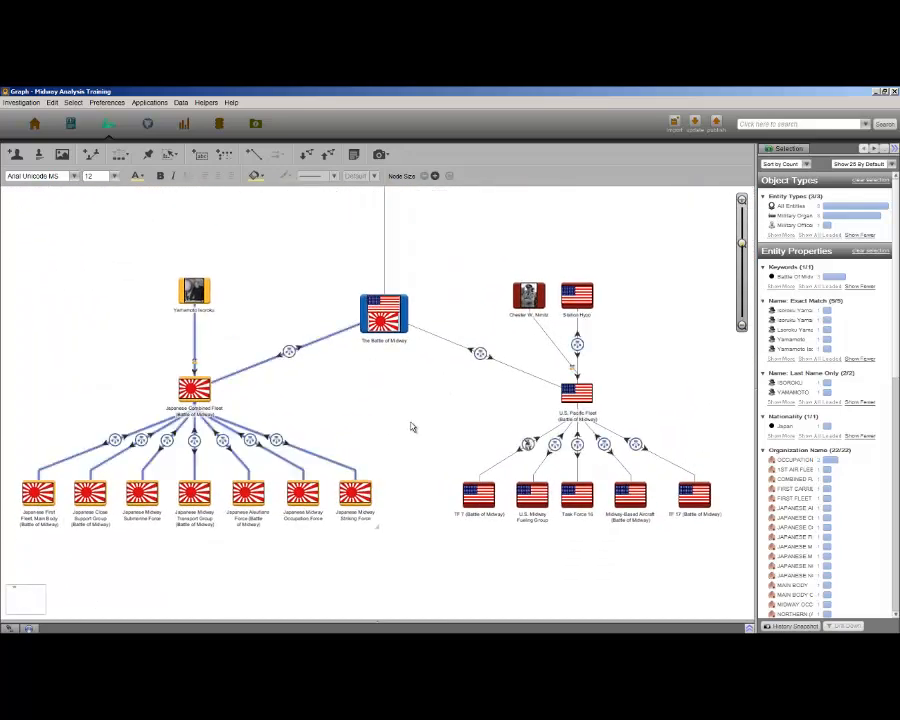
{"action": "left_click", "coordinate": [586, 503]}
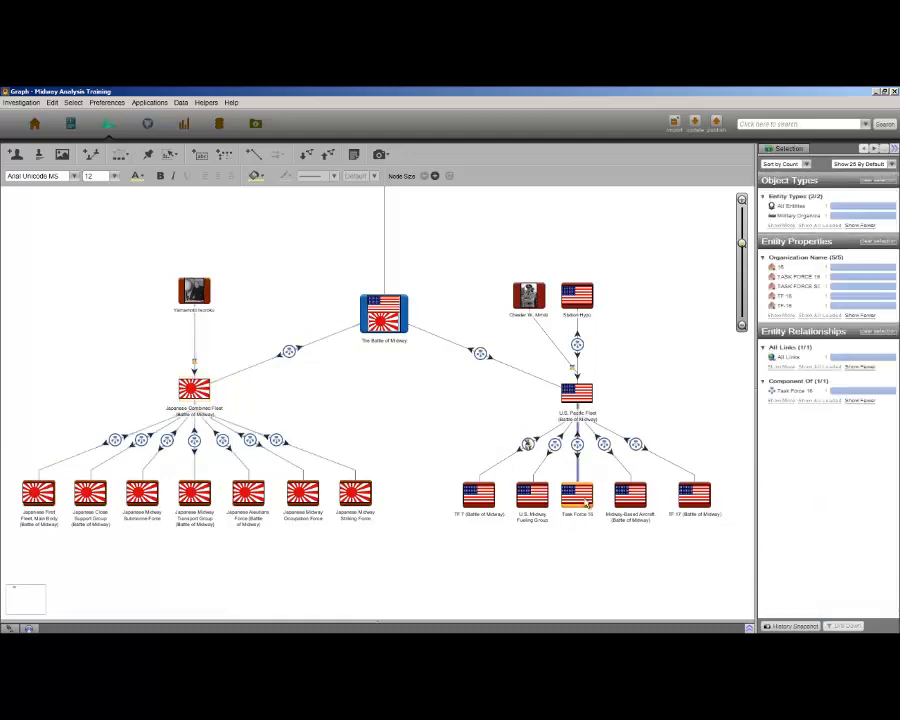
{"action": "left_click", "coordinate": [707, 507]}
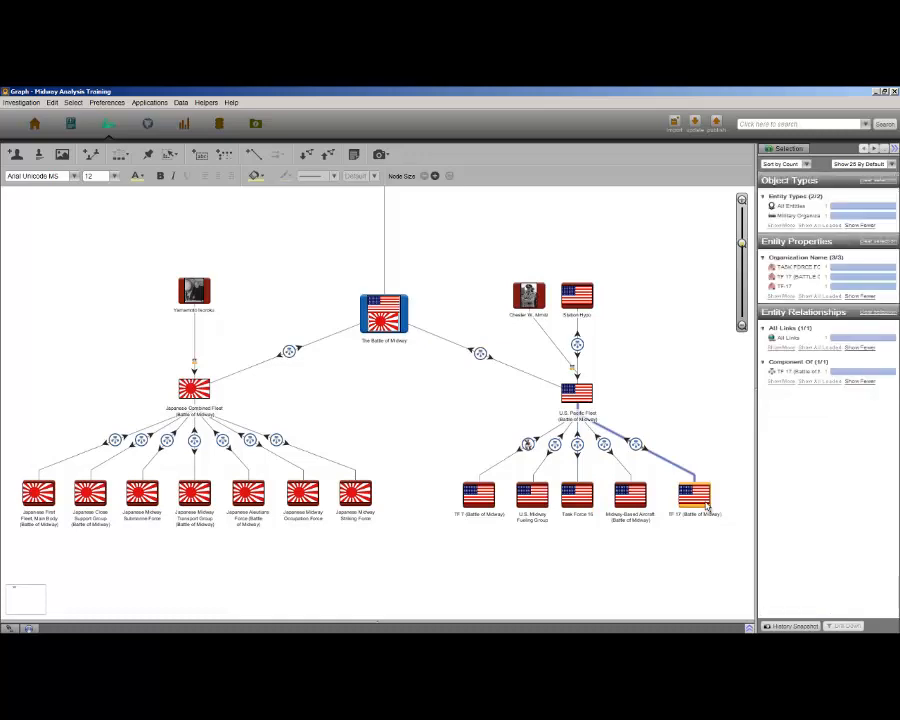
{"action": "left_click", "coordinate": [479, 505]}
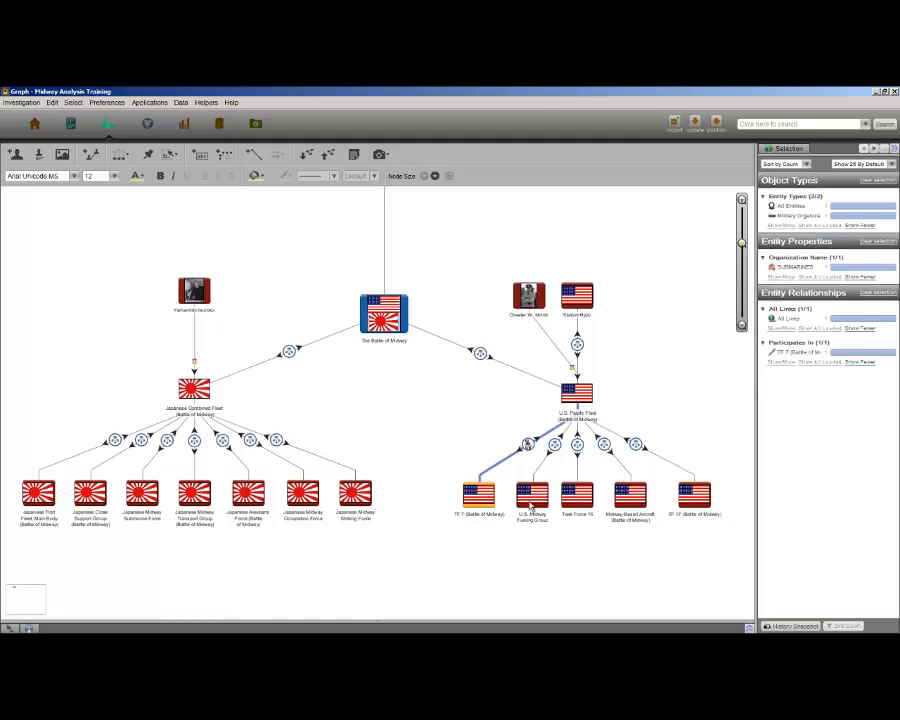
{"action": "left_click", "coordinate": [631, 503]}
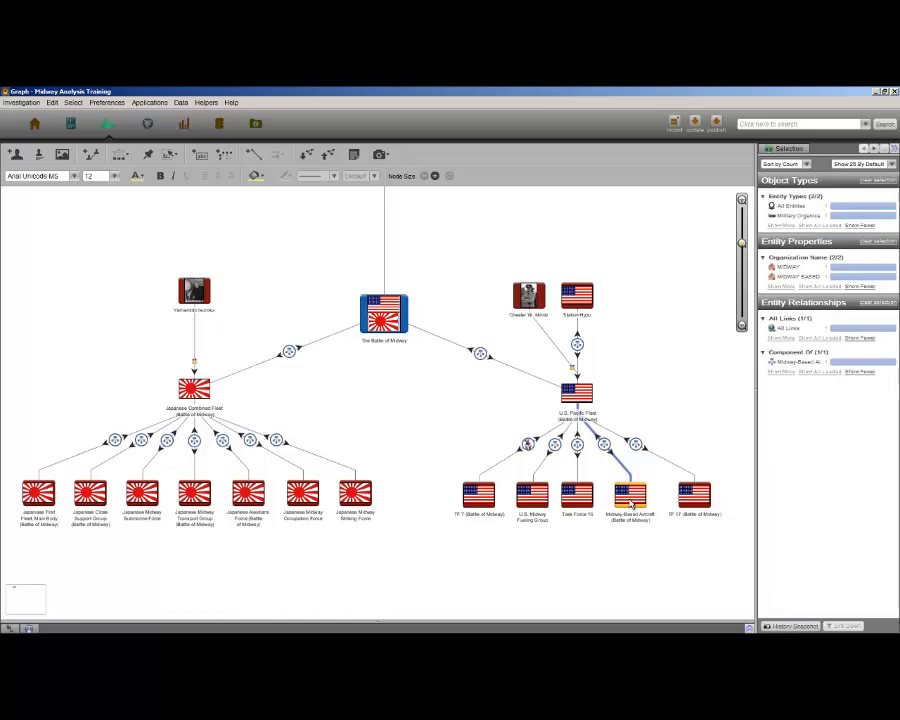
{"action": "left_click", "coordinate": [537, 493]}
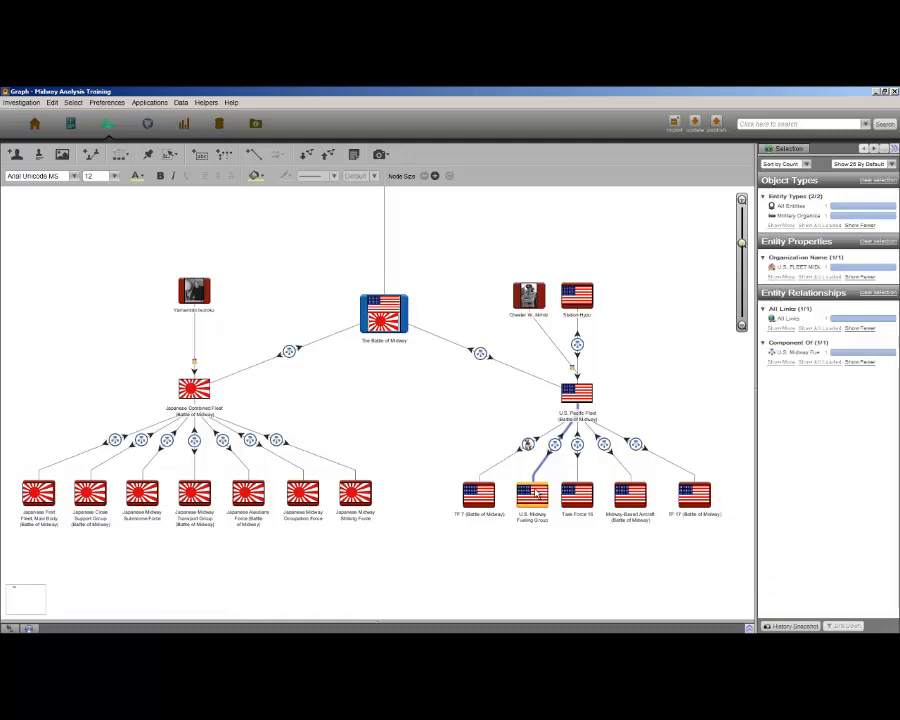
Step: Review the Japanese Midway Striking Force, Submarine Force, First Fleet Main Body, Close Support Group, Occupation Force and Aleutians Force in turn
{"action": "left_click", "coordinate": [352, 500]}
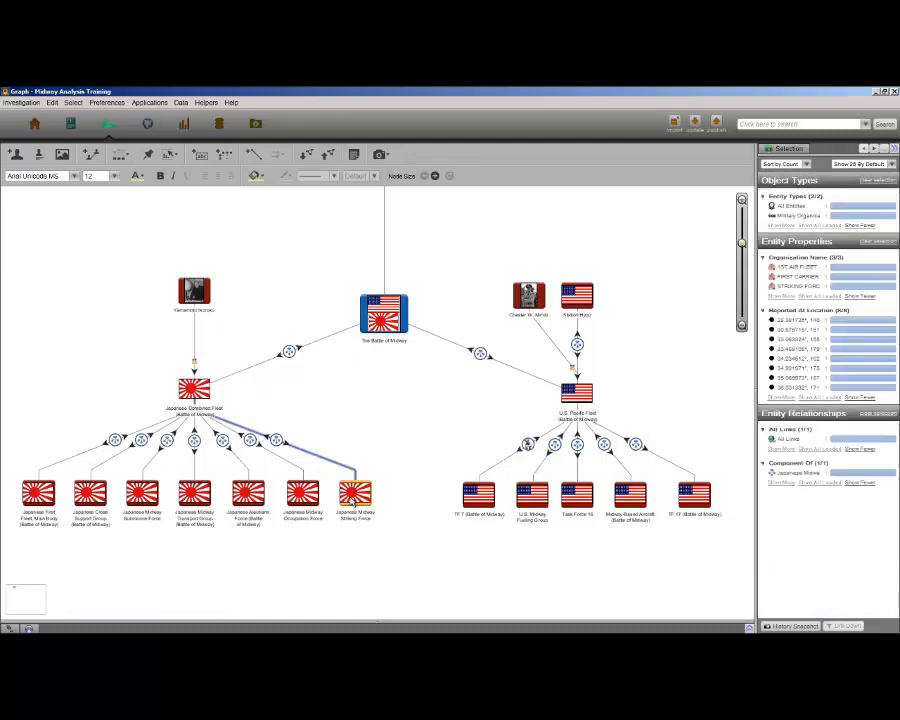
{"action": "left_click", "coordinate": [143, 494]}
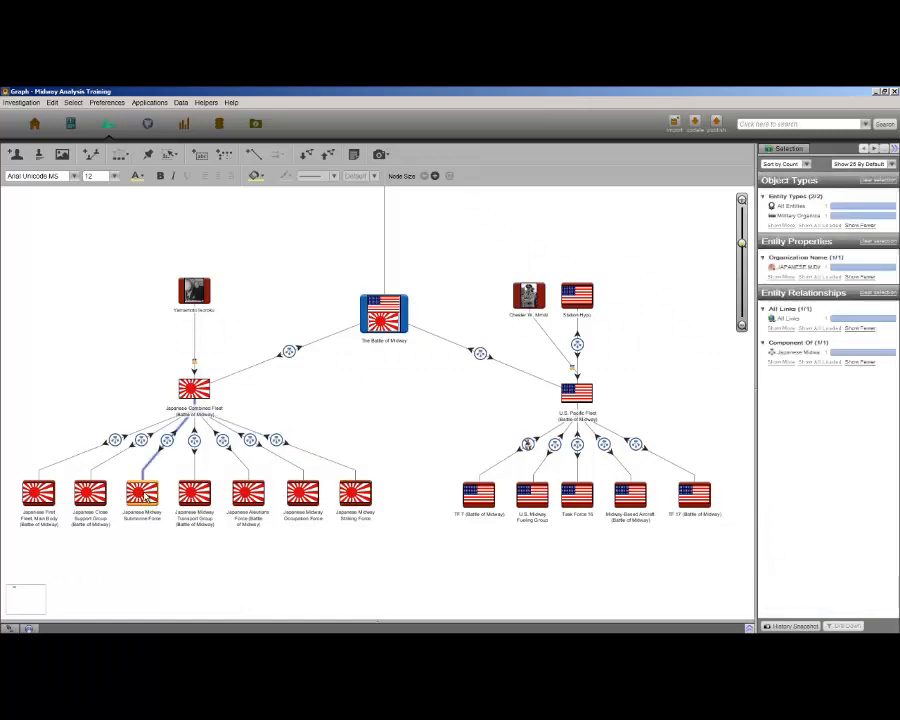
{"action": "left_click", "coordinate": [37, 492]}
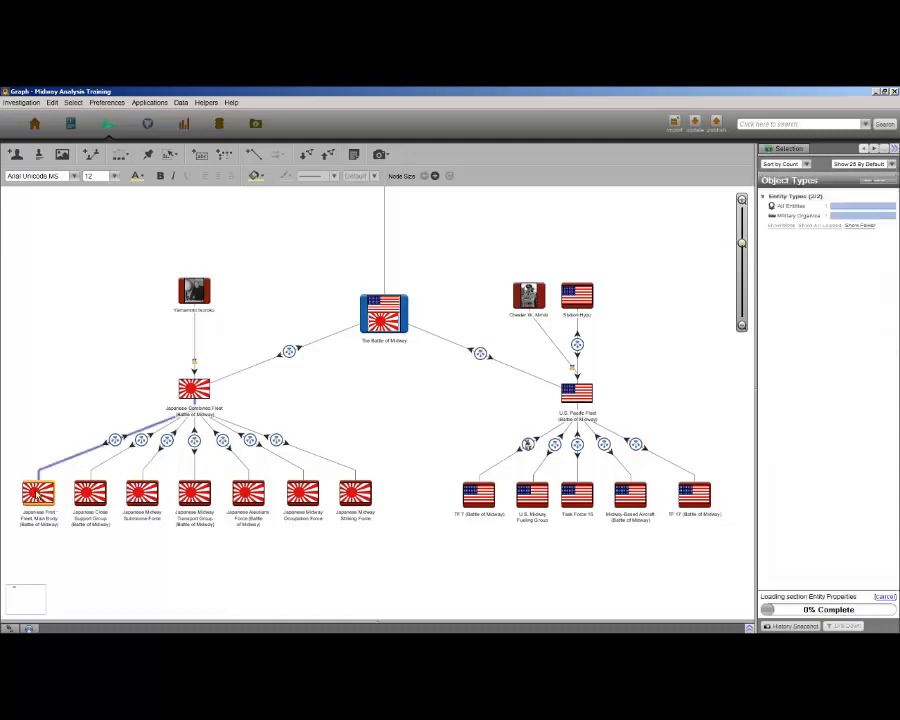
{"action": "left_click", "coordinate": [89, 494]}
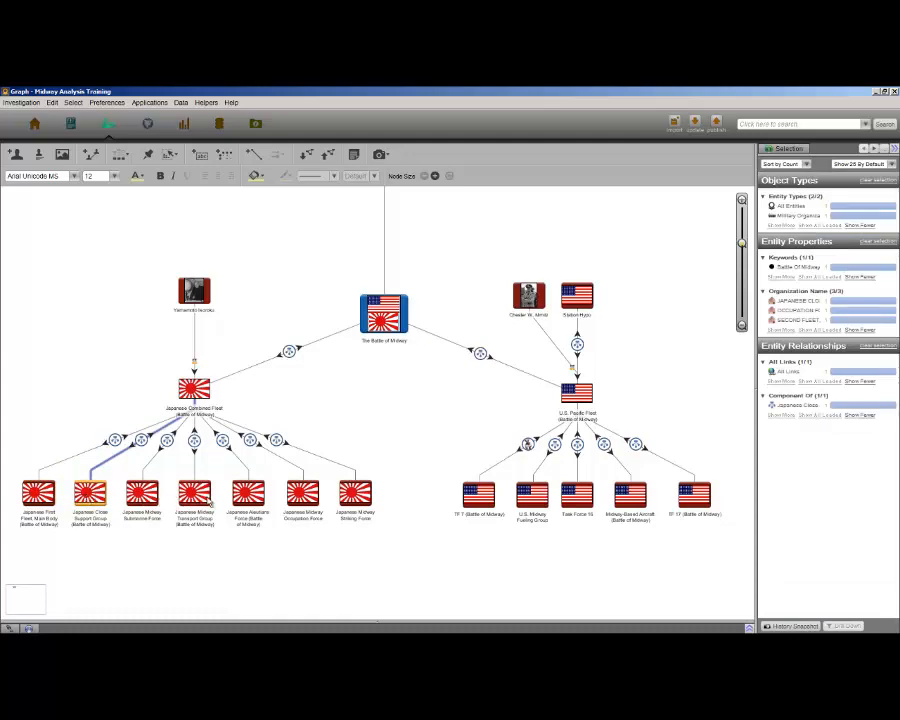
{"action": "left_click", "coordinate": [313, 509]}
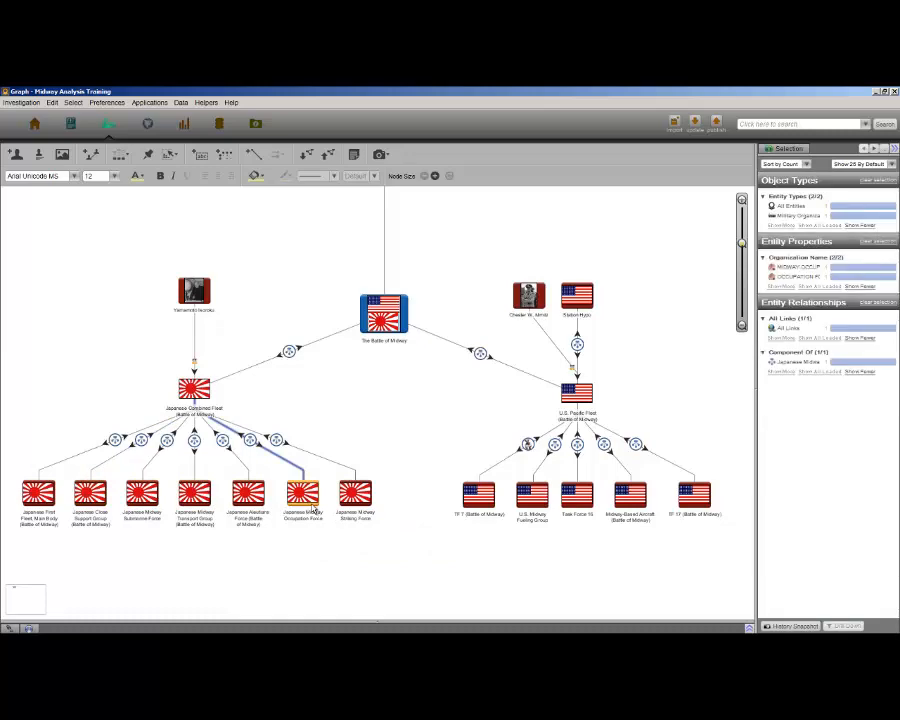
{"action": "left_click", "coordinate": [257, 500]}
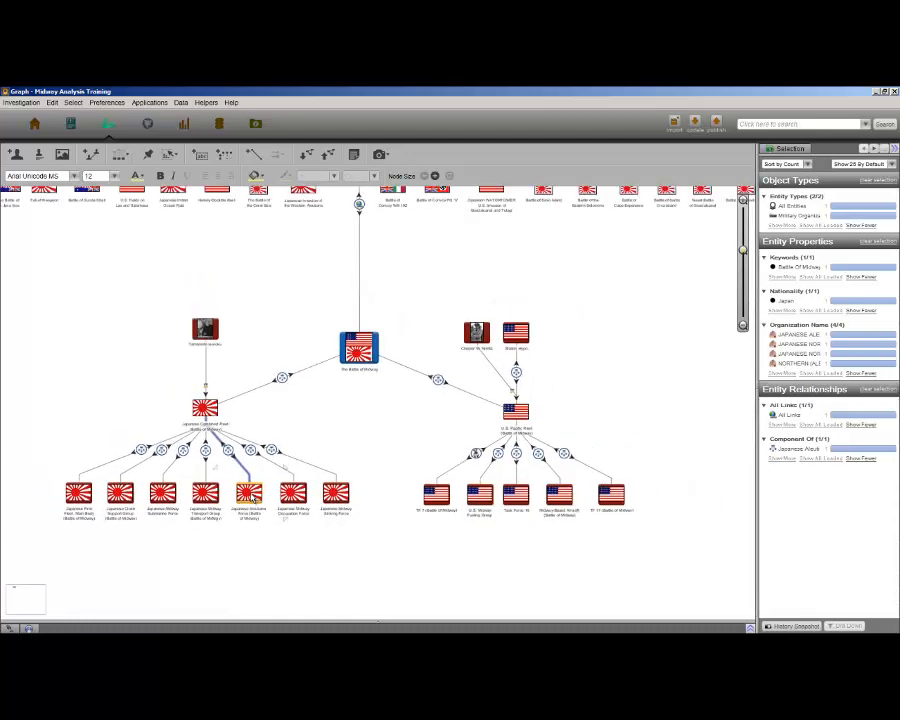
Step: Move The Battle of Midway event up near its row and delete both fleets with their commanders and subordinate units from the graph
{"action": "left_click", "coordinate": [361, 412]}
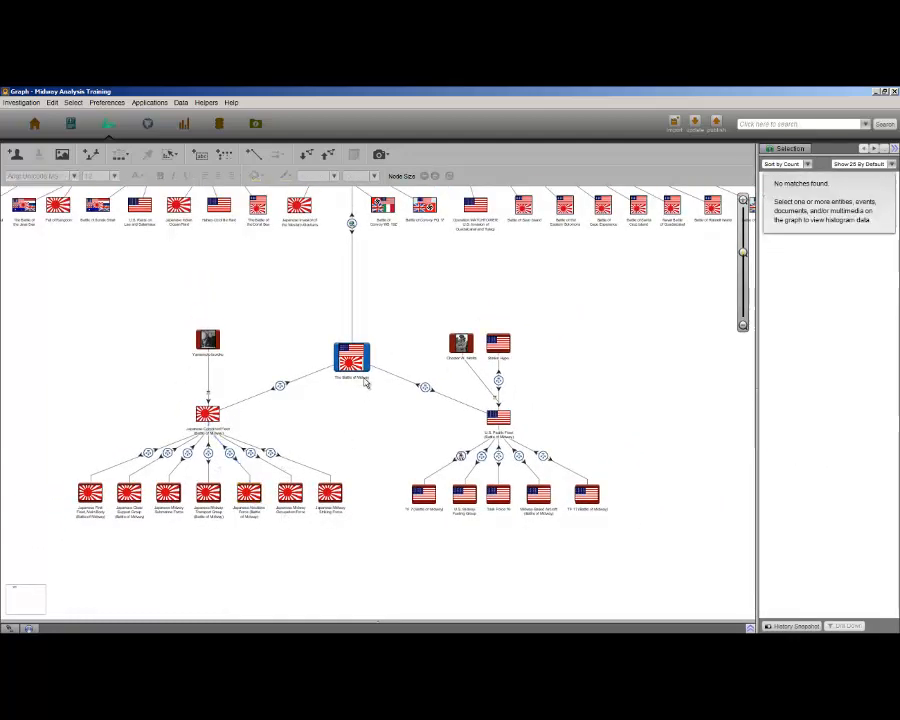
{"action": "left_click", "coordinate": [358, 363]}
{"action": "left_click_drag", "start_coordinate": [355, 360], "coordinate": [358, 265]}
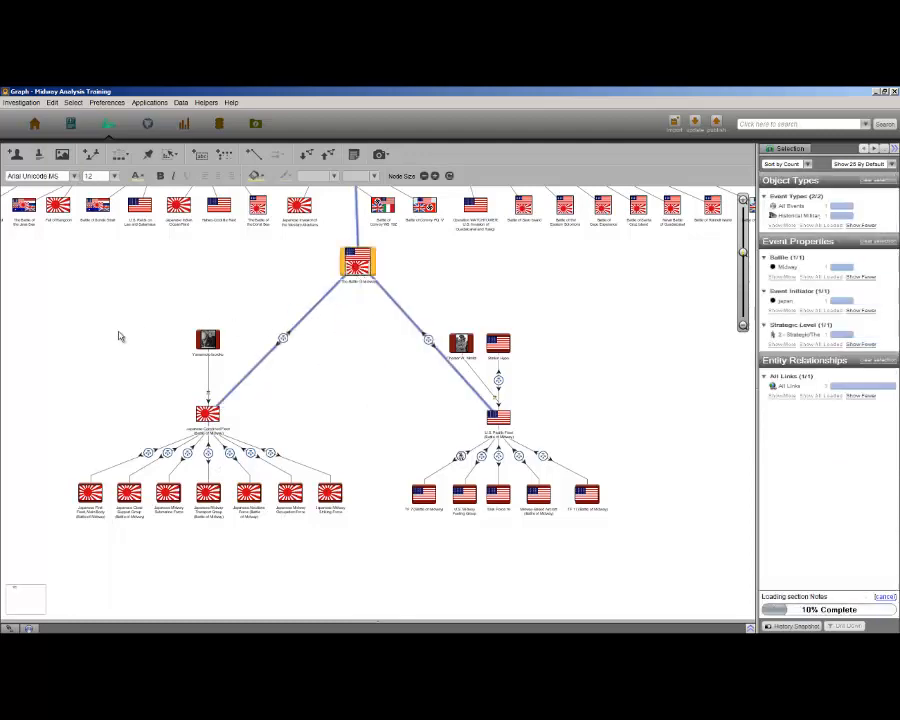
{"action": "left_click_drag", "start_coordinate": [62, 341], "coordinate": [599, 513]}
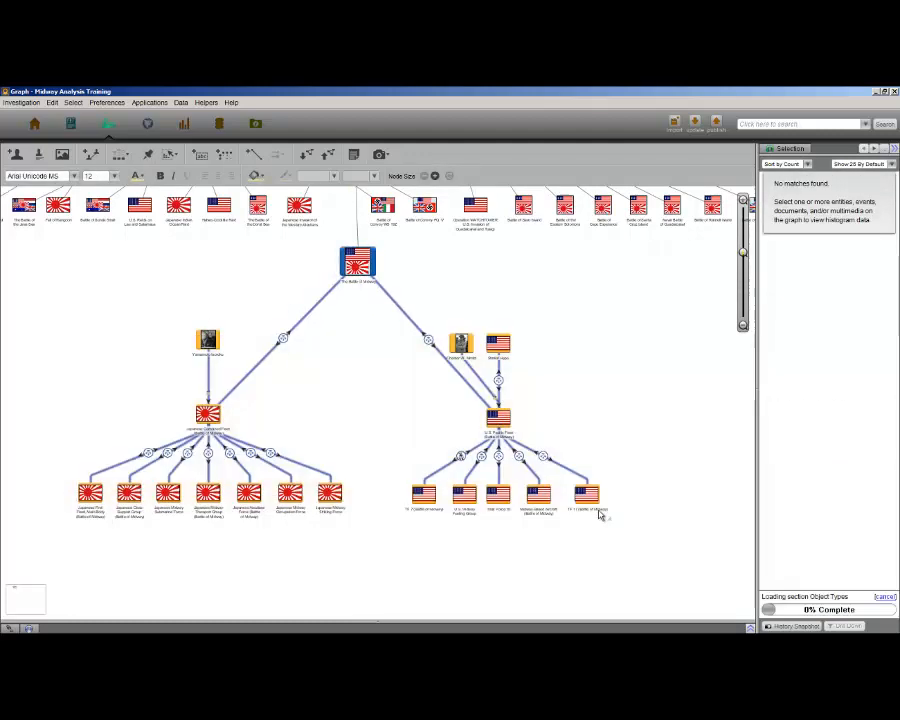
{"action": "key", "text": "Delete"}
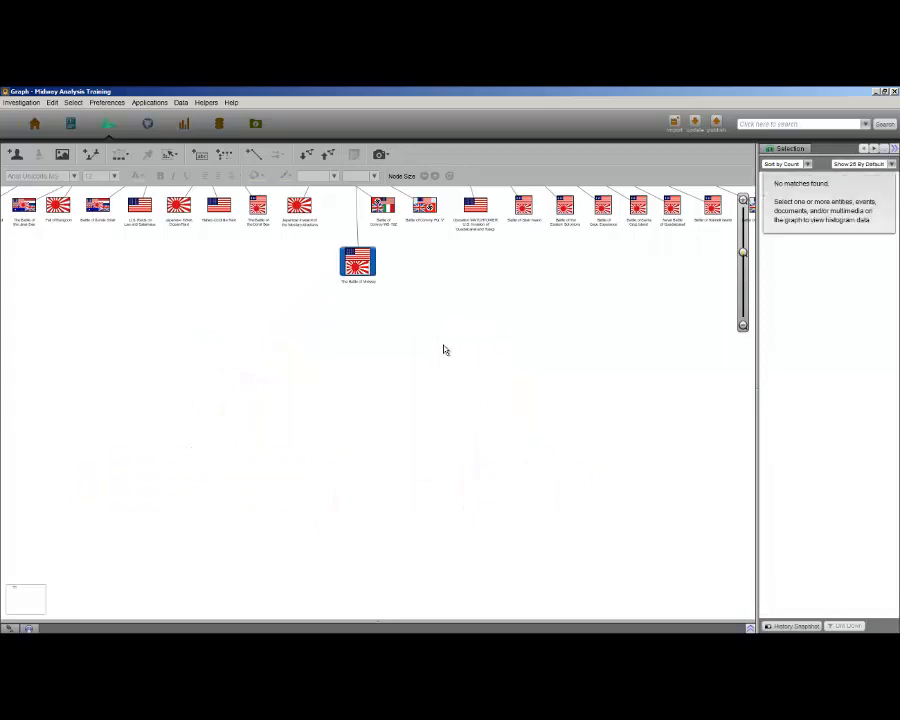
Step: Search around The Battle of Midway event for linked entities to bring back the two fleets, and clear the selection
{"action": "left_click", "coordinate": [362, 268]}
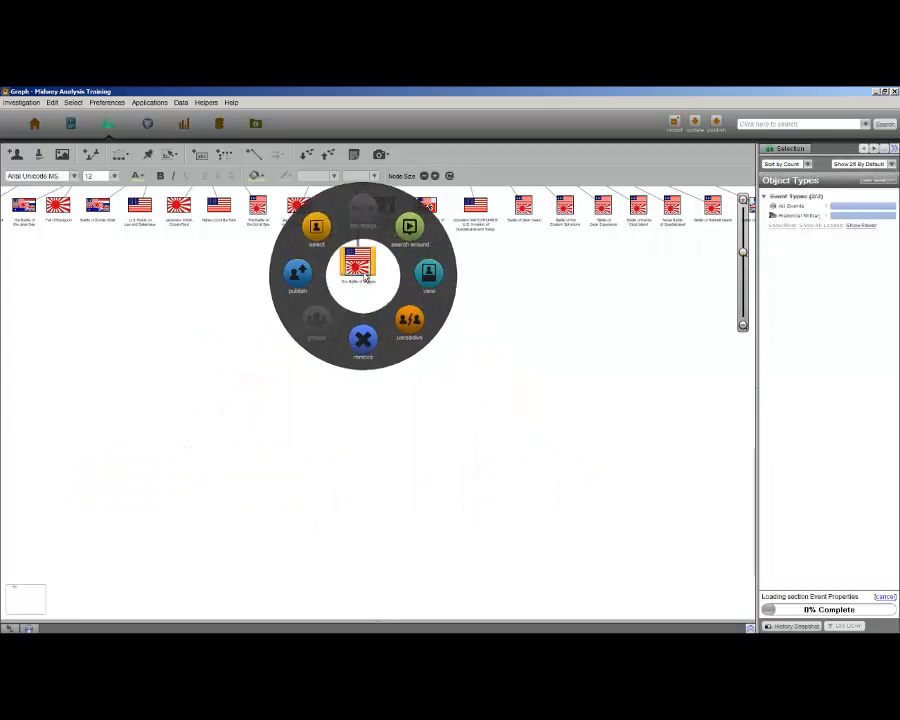
{"action": "mouse_move", "coordinate": [398, 240]}
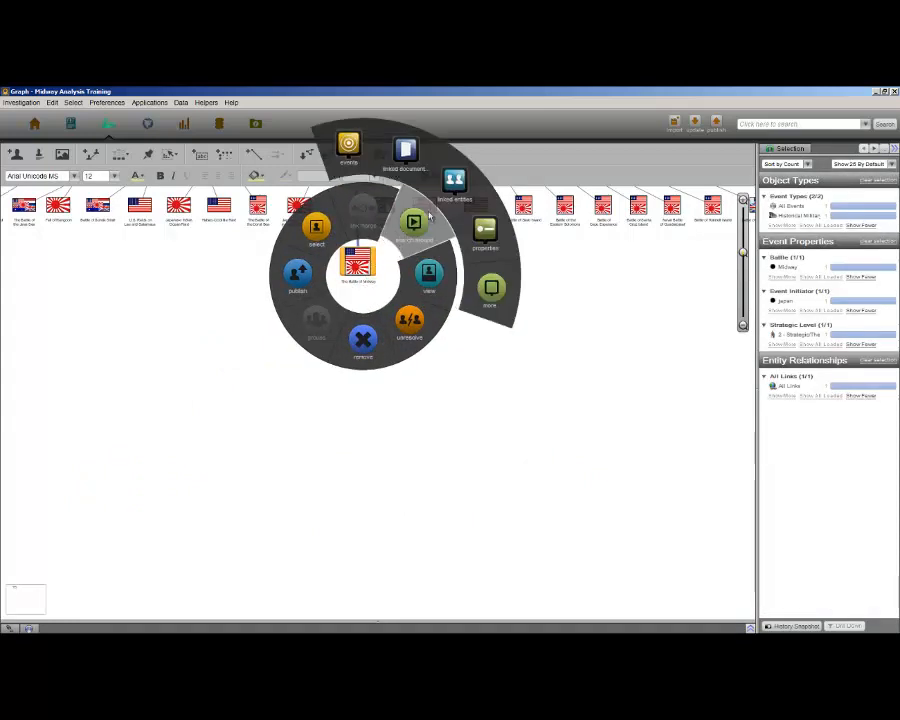
{"action": "left_click", "coordinate": [453, 181]}
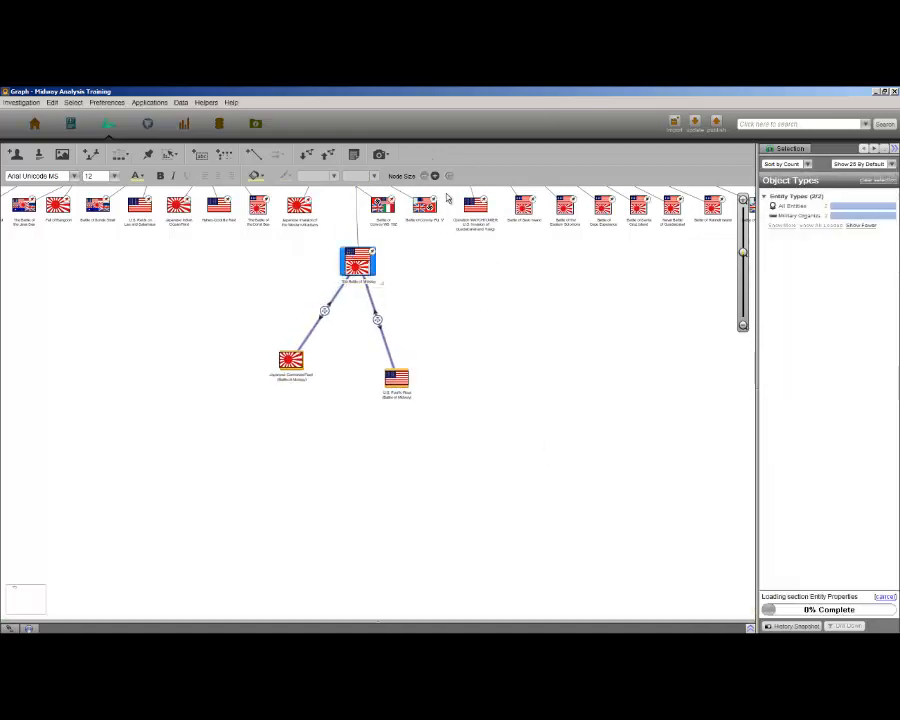
{"action": "left_click", "coordinate": [448, 442]}
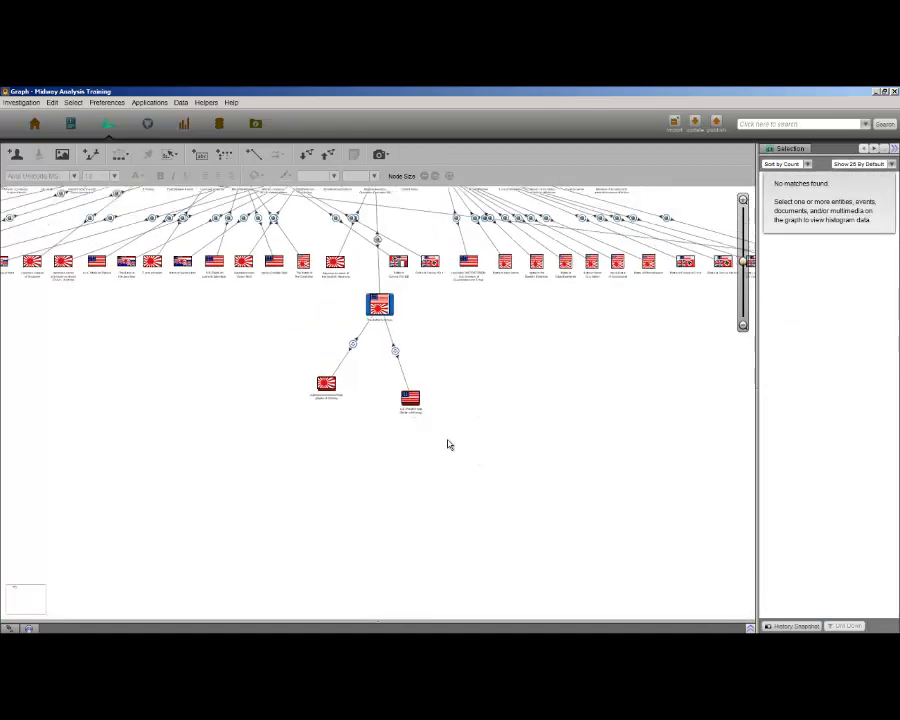
Step: Spread the Japanese Combined Fleet and U.S. Pacific Fleet far apart below The Battle of Midway event
{"action": "scroll", "coordinate": [448, 441], "scroll_direction": "down", "scroll_amount": 5}
{"action": "left_click_drag", "start_coordinate": [459, 457], "coordinate": [157, 412]}
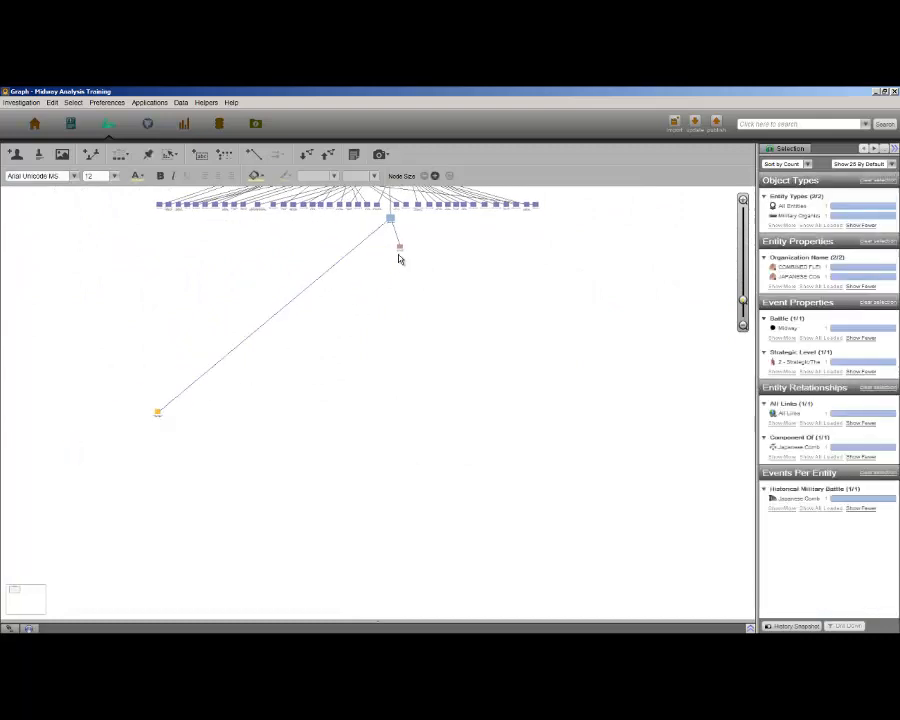
{"action": "left_click_drag", "start_coordinate": [402, 251], "coordinate": [588, 426]}
Step: Search around both fleets together for linked entities, and repeat the search on the resulting entities to add the next level
{"action": "left_click", "coordinate": [157, 414], "text": "ctrl"}
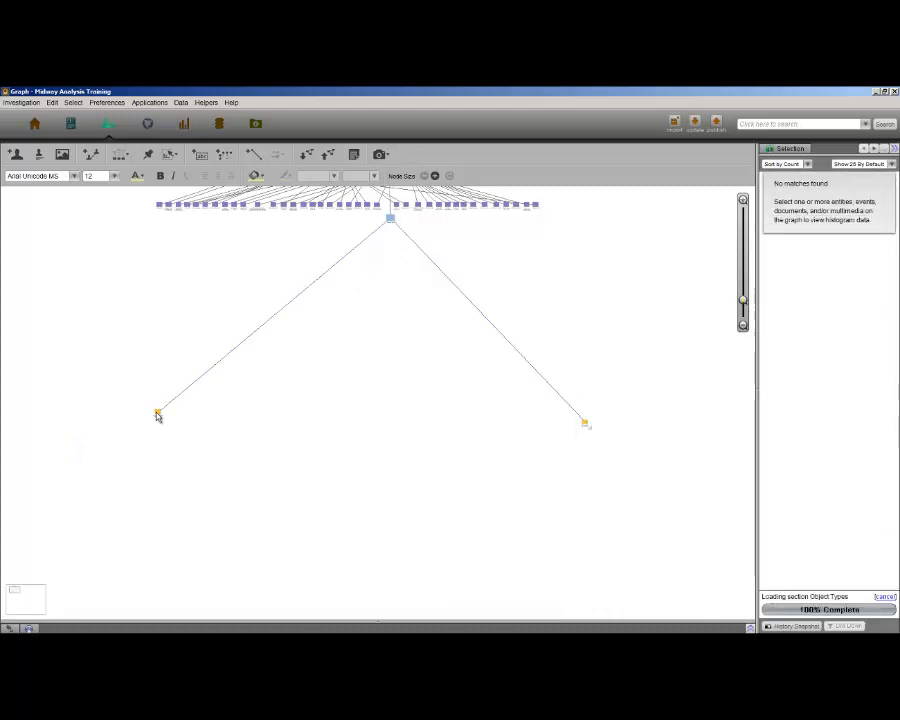
{"action": "right_click", "coordinate": [157, 414]}
{"action": "mouse_move", "coordinate": [217, 358]}
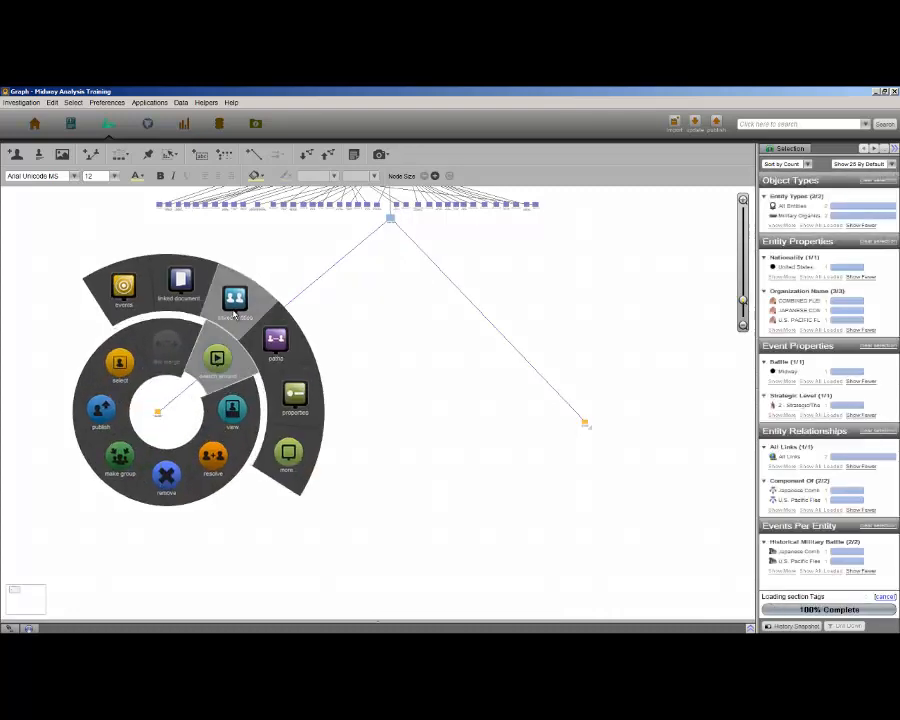
{"action": "left_click", "coordinate": [234, 305]}
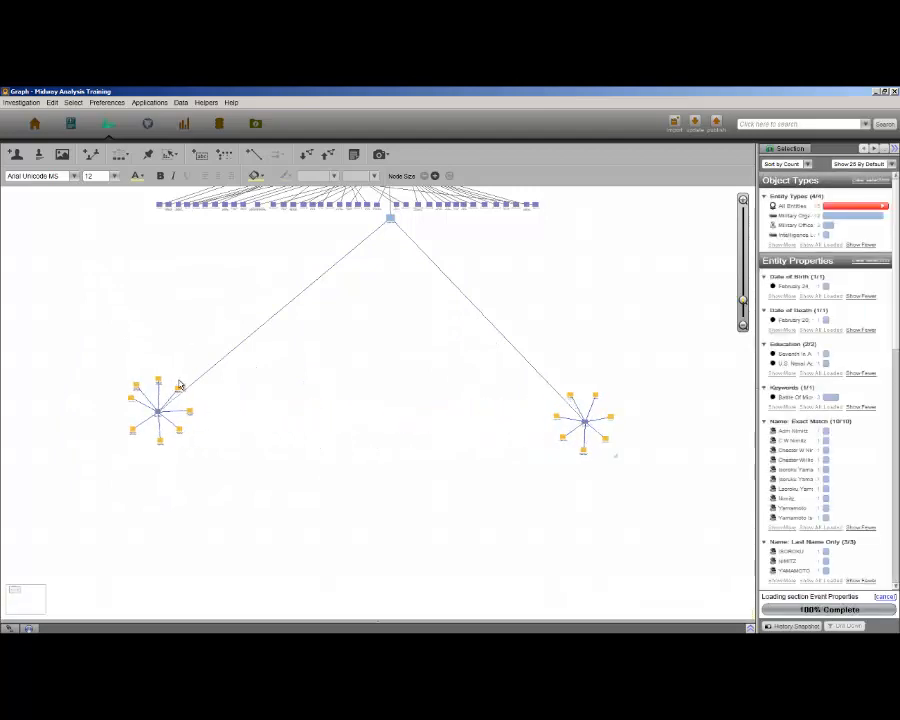
{"action": "right_click", "coordinate": [179, 392]}
{"action": "mouse_move", "coordinate": [226, 334]}
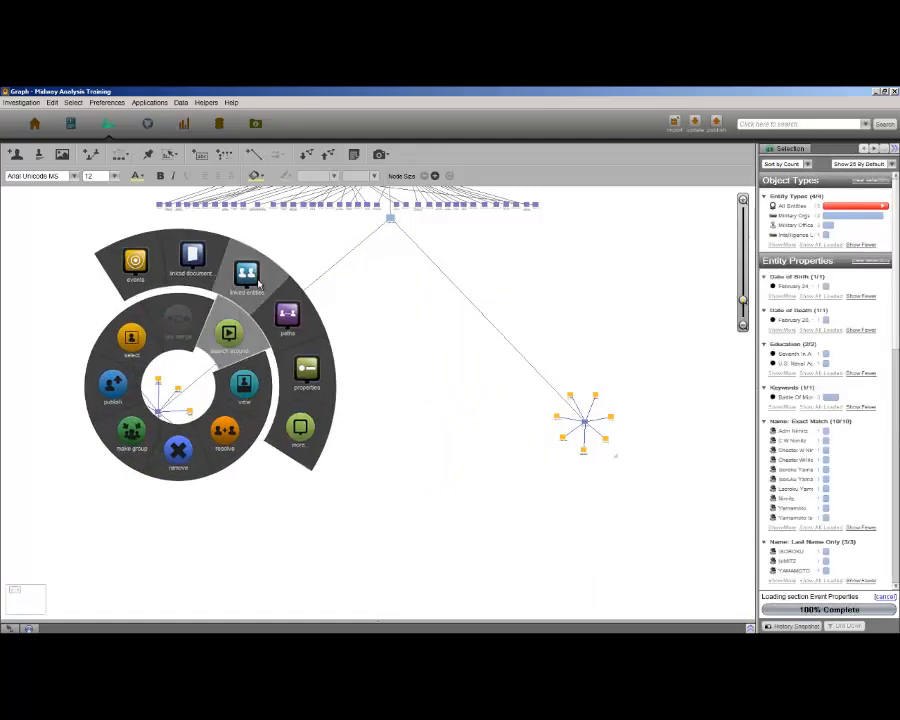
{"action": "left_click", "coordinate": [256, 282]}
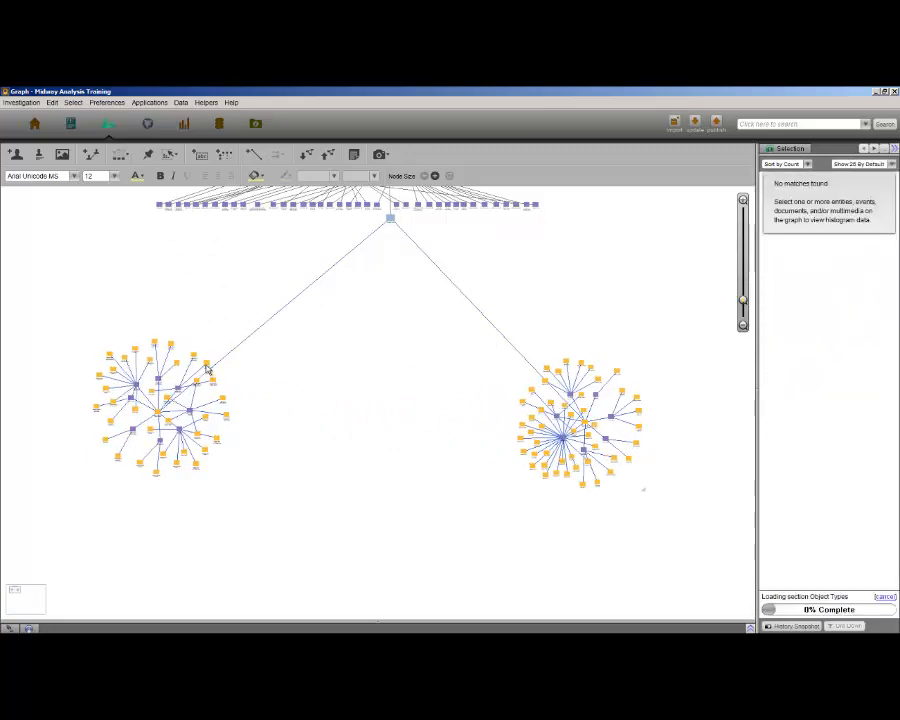
Step: Expand both fleet networks by two more levels by searching around the newest entities for linked entities each time
{"action": "right_click", "coordinate": [206, 367]}
{"action": "mouse_move", "coordinate": [253, 315]}
{"action": "left_click", "coordinate": [275, 250]}
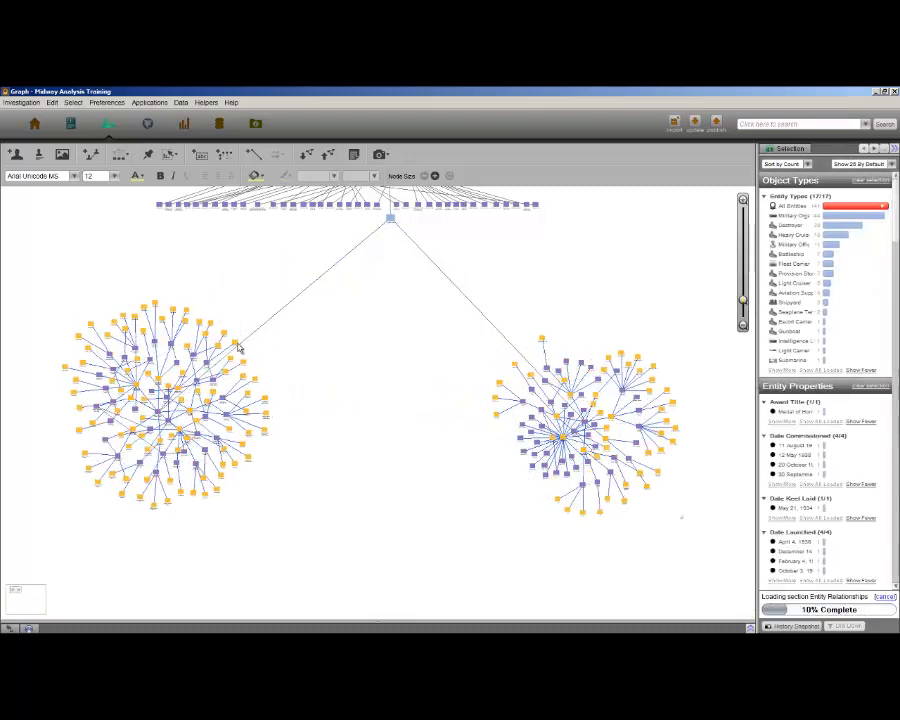
{"action": "right_click", "coordinate": [236, 347]}
{"action": "mouse_move", "coordinate": [287, 296]}
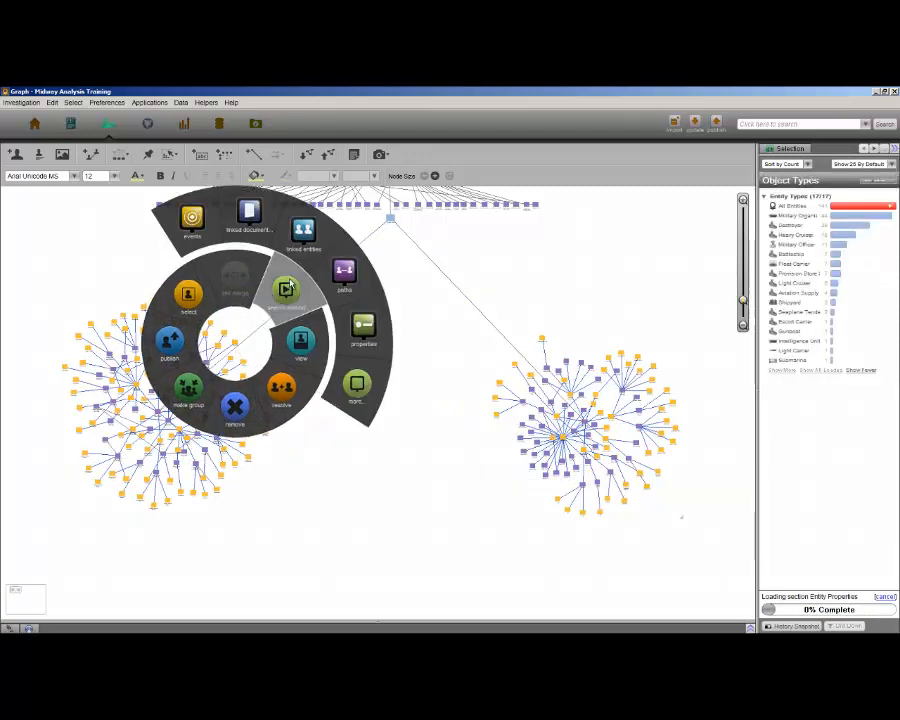
{"action": "left_click", "coordinate": [303, 231]}
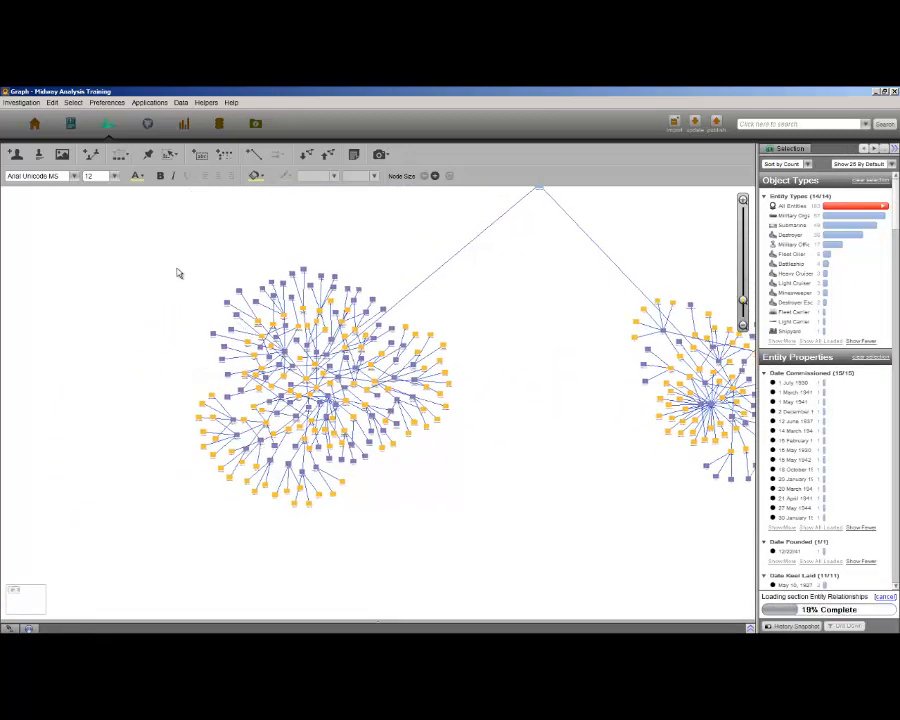
Step: Select the whole Japanese fleet network, move it farther from the U.S. network and apply the Hierarchical layout
{"action": "left_click", "coordinate": [173, 273]}
{"action": "left_click_drag", "start_coordinate": [173, 271], "coordinate": [461, 528]}
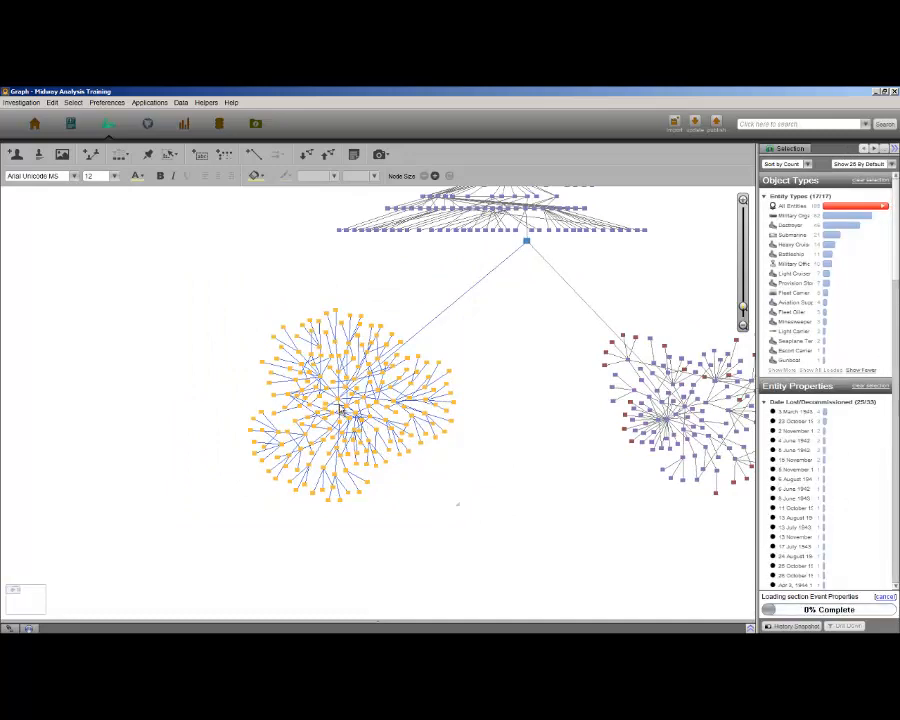
{"action": "left_click_drag", "start_coordinate": [346, 414], "coordinate": [214, 370]}
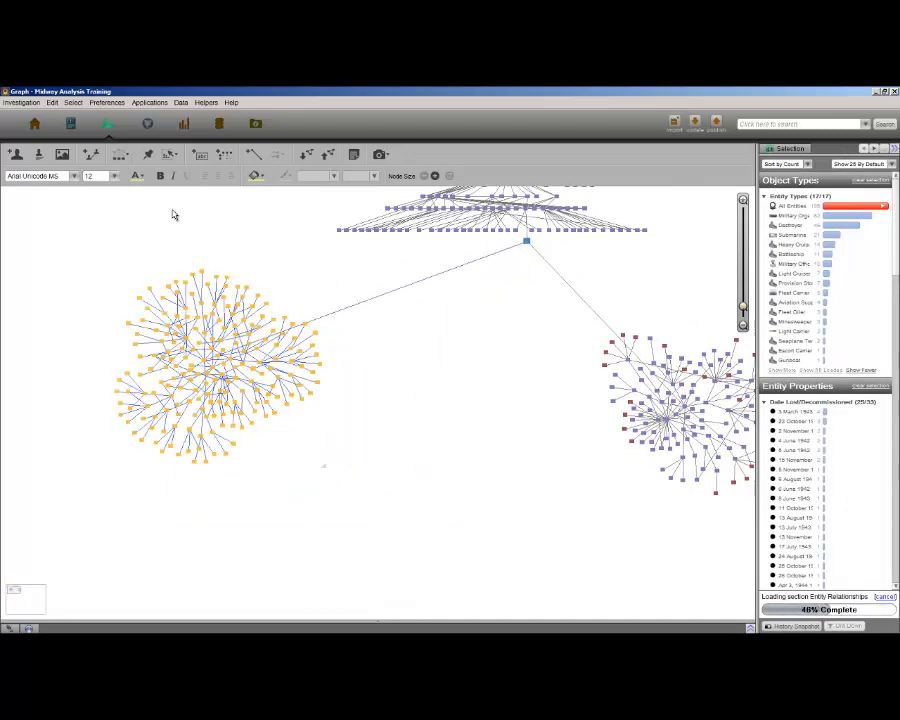
{"action": "left_click", "coordinate": [121, 158]}
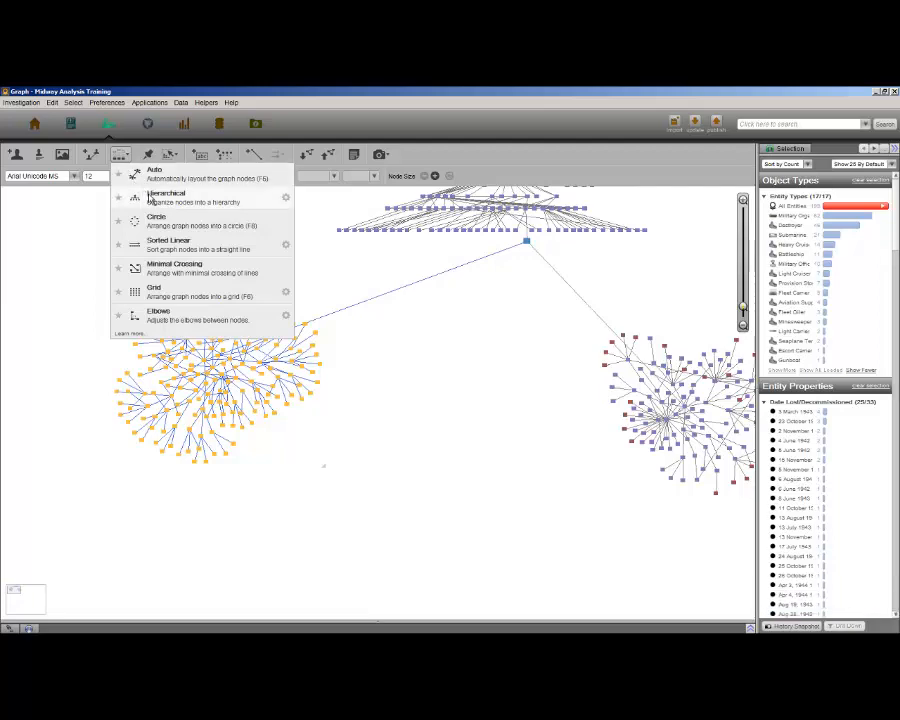
{"action": "left_click", "coordinate": [150, 197]}
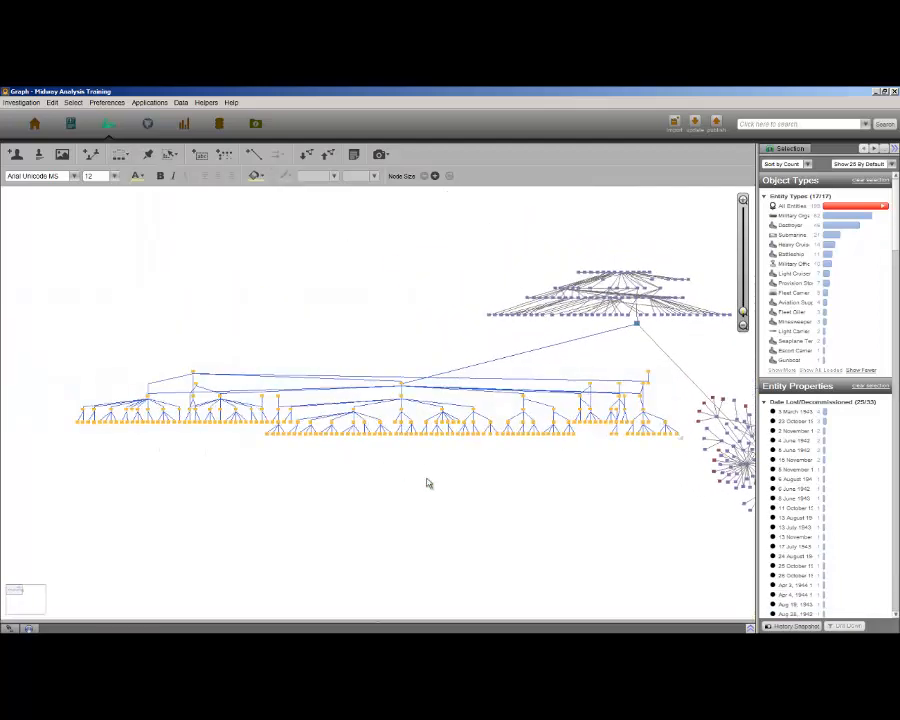
Step: Place the whole U.S. Pacific Fleet network beneath the Japanese hierarchy, apply the Hierarchical layout to it, and clear the selection
{"action": "left_click_drag", "start_coordinate": [615, 510], "coordinate": [307, 404]}
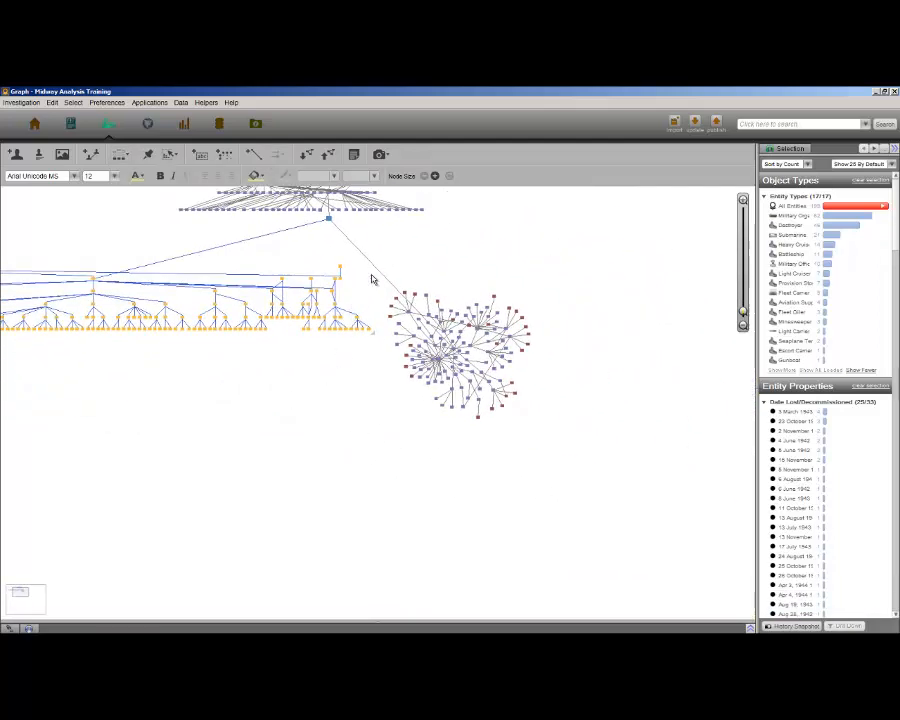
{"action": "left_click_drag", "start_coordinate": [371, 271], "coordinate": [538, 440]}
{"action": "left_click_drag", "start_coordinate": [456, 357], "coordinate": [201, 482]}
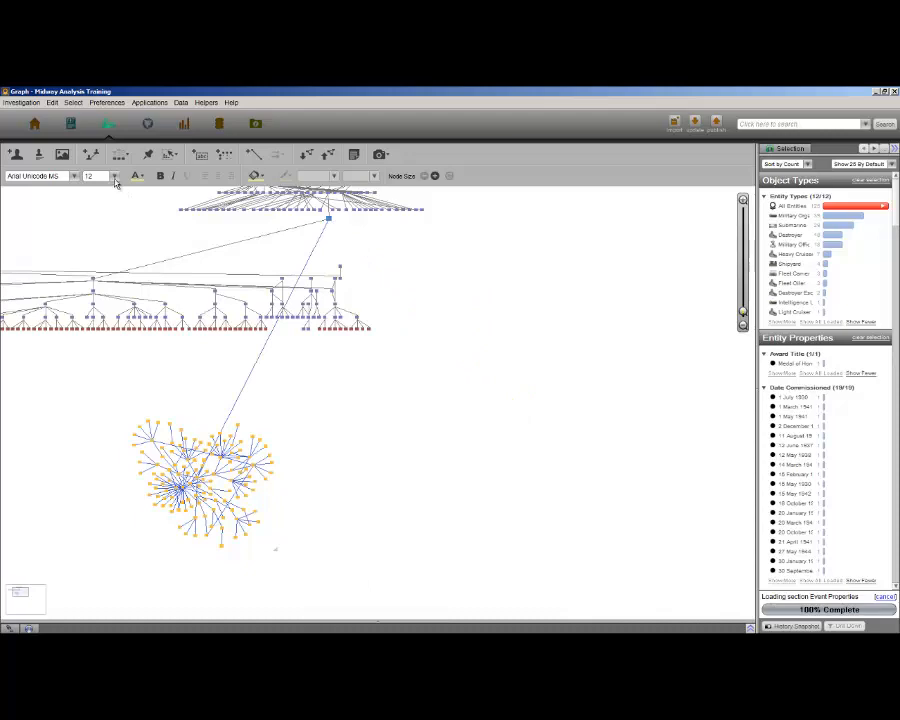
{"action": "left_click", "coordinate": [120, 154]}
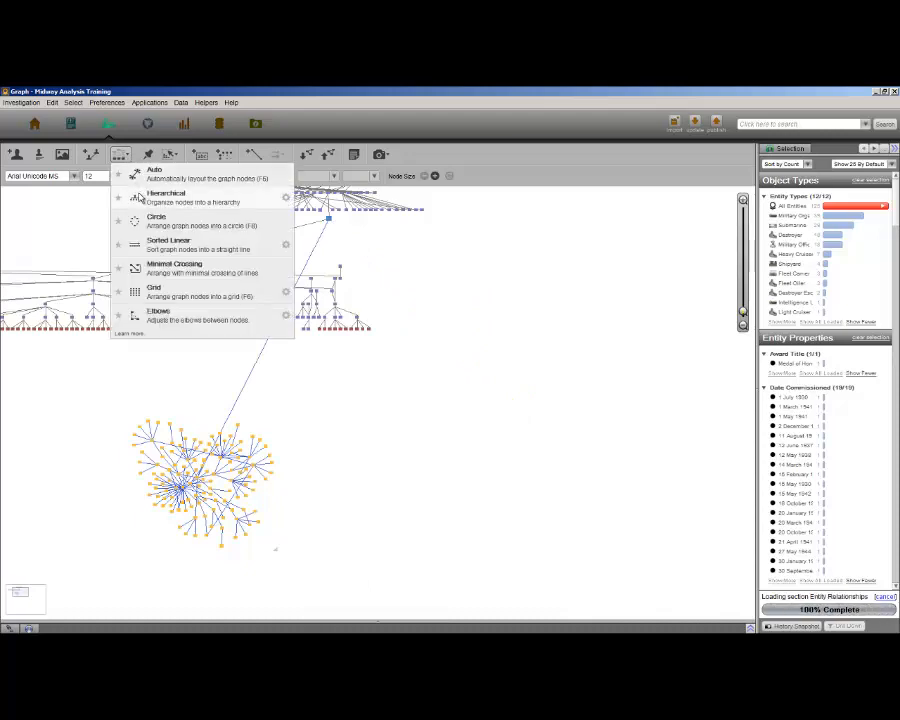
{"action": "left_click", "coordinate": [140, 197]}
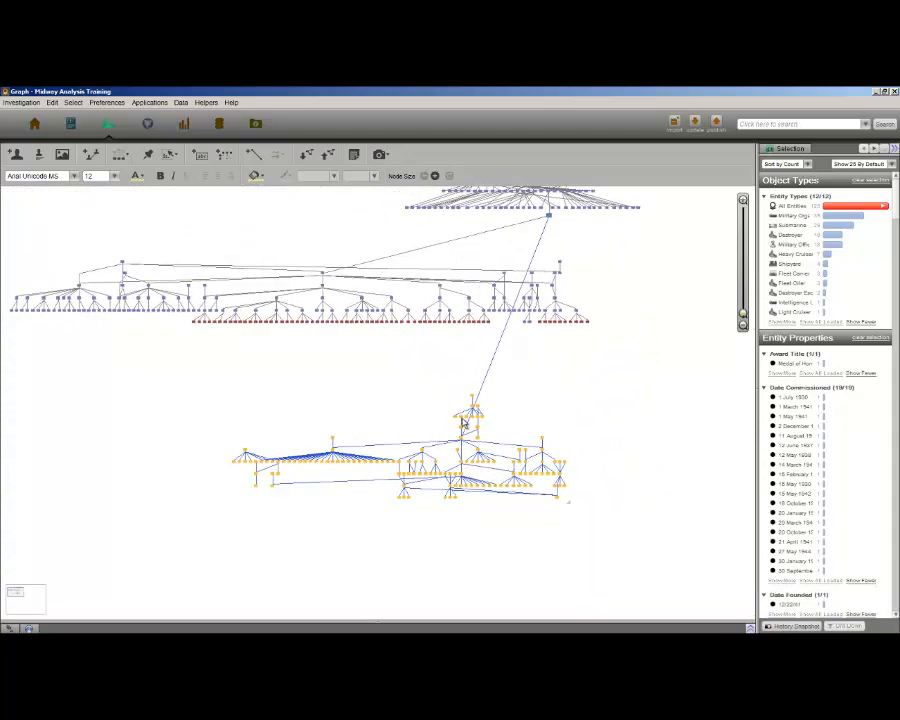
{"action": "left_click_drag", "start_coordinate": [465, 425], "coordinate": [287, 415]}
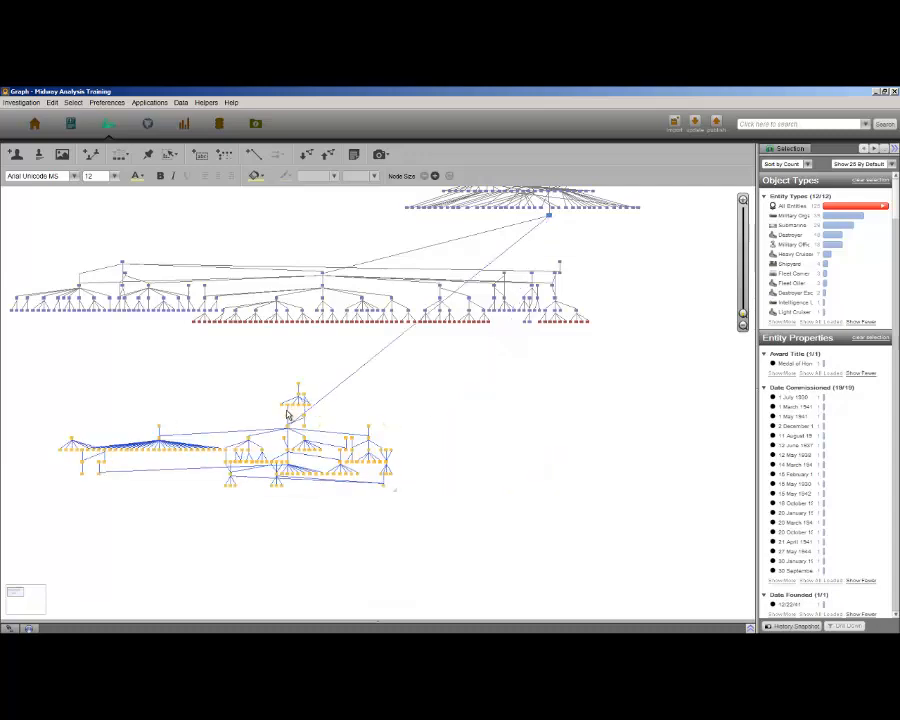
{"action": "left_click_drag", "start_coordinate": [248, 527], "coordinate": [335, 538]}
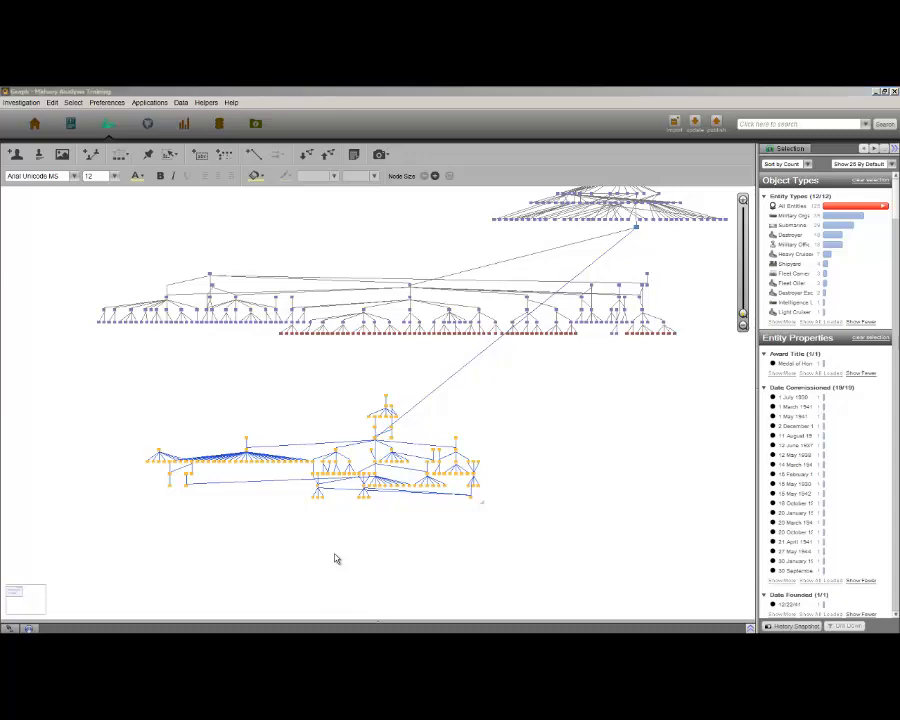
{"action": "left_click", "coordinate": [336, 559]}
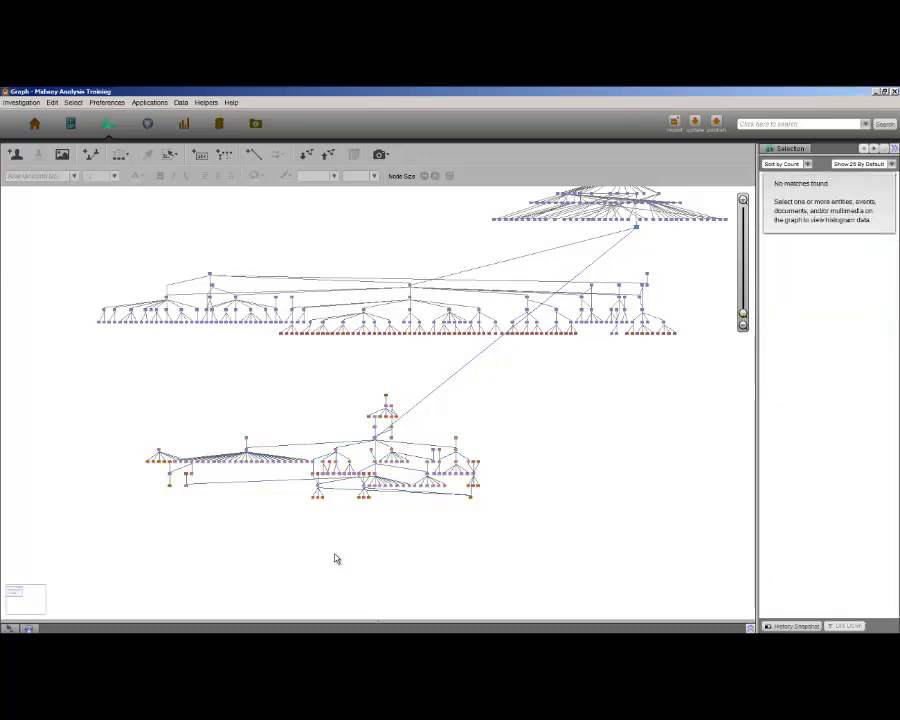
Step: Select both fleet hierarchies, highlight their Fleet Carrier, Light Carrier, Escort Carrier and Battleship entities for review, and clear the selection
{"action": "scroll", "coordinate": [336, 559], "scroll_direction": "up", "scroll_amount": 1}
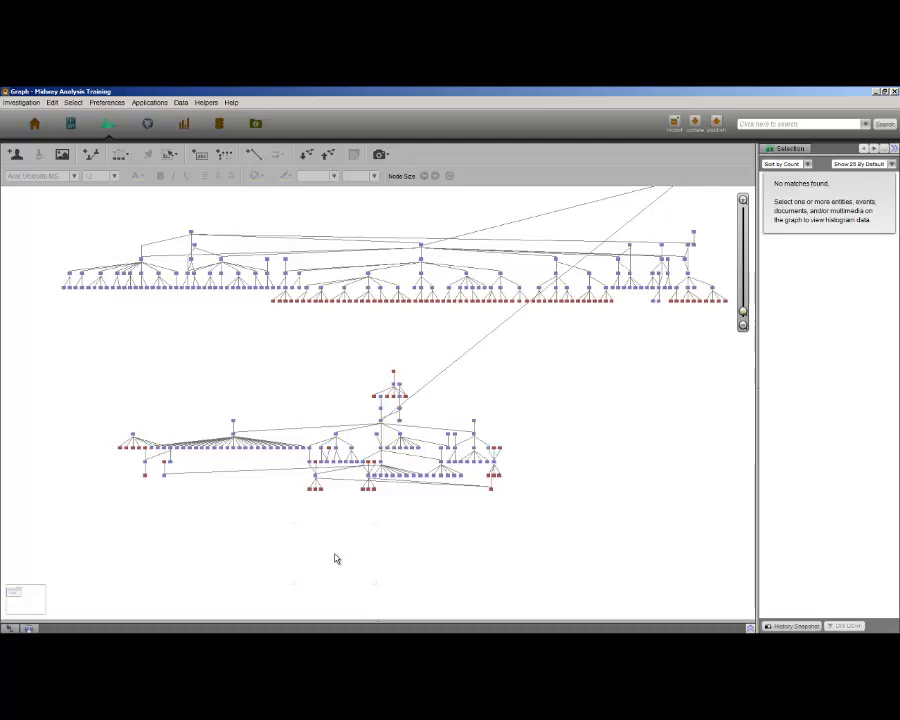
{"action": "left_click_drag", "start_coordinate": [33, 212], "coordinate": [734, 516]}
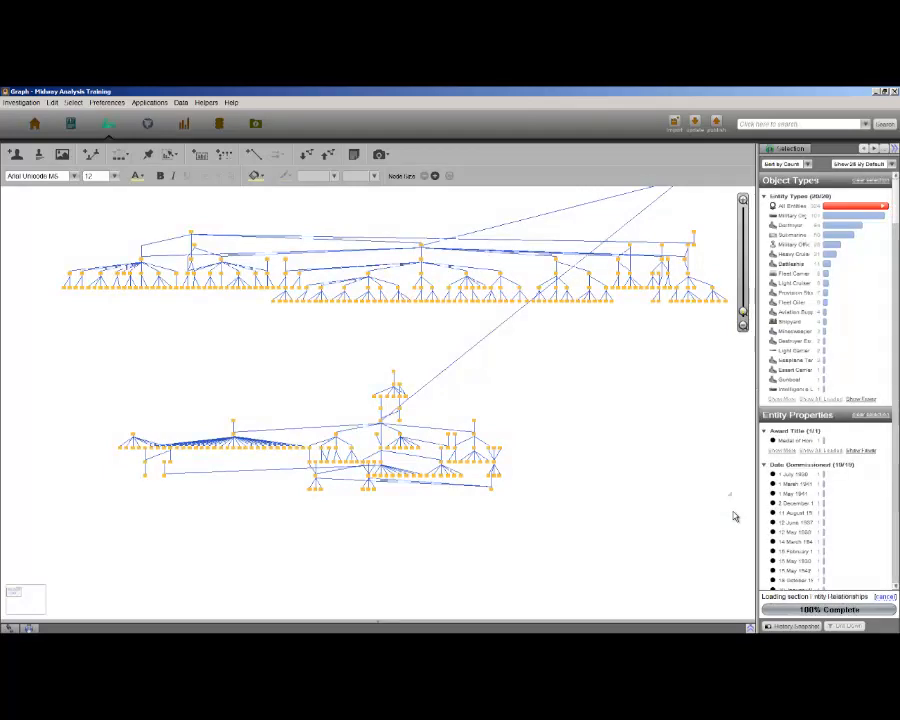
{"action": "left_click", "coordinate": [782, 274]}
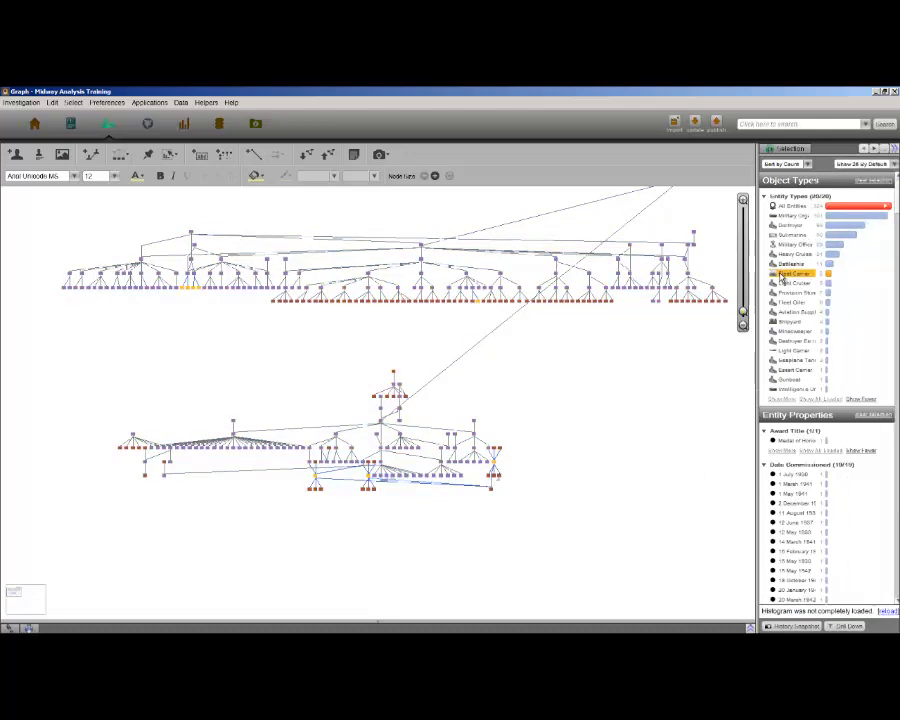
{"action": "left_click", "coordinate": [788, 351], "text": "ctrl"}
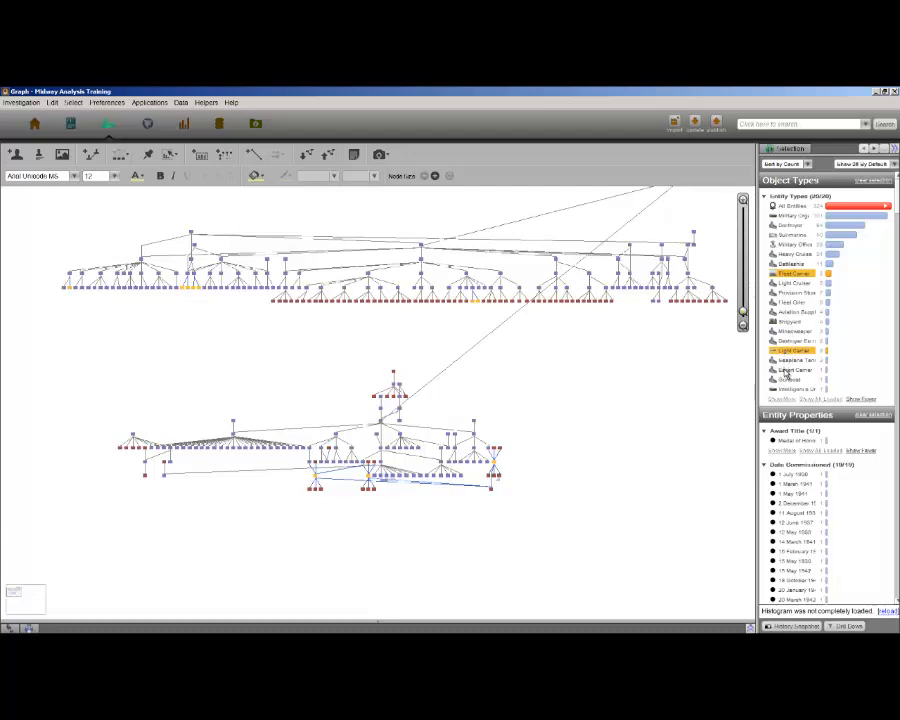
{"action": "left_click", "coordinate": [786, 373], "text": "ctrl"}
{"action": "left_click", "coordinate": [799, 265], "text": "ctrl"}
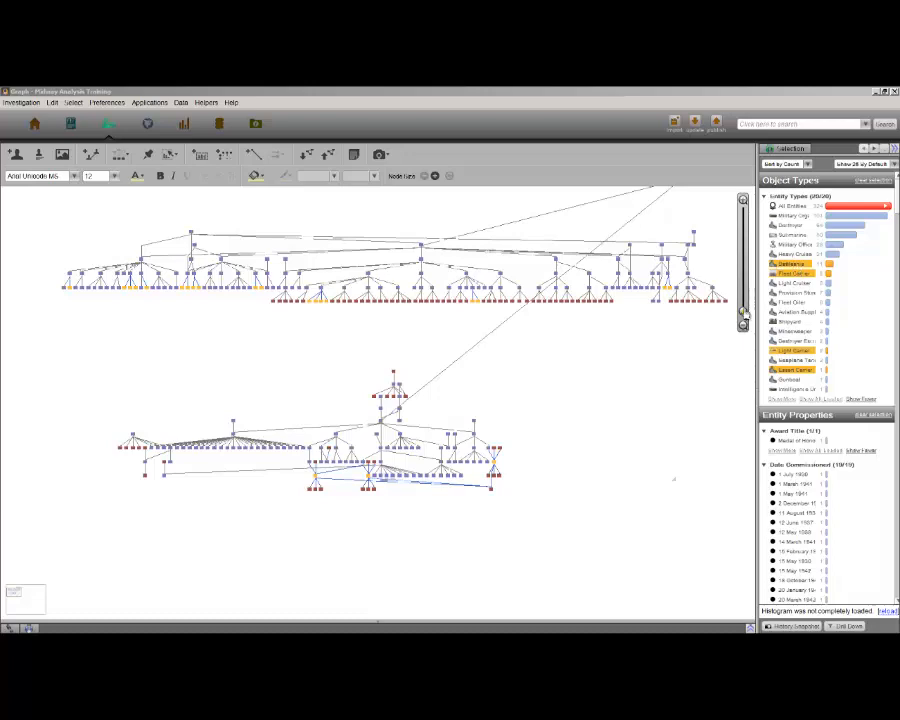
{"action": "left_click", "coordinate": [637, 371]}
Step: Move The Battle of Midway event into clear space beside the hierarchies and search around it for events
{"action": "scroll", "coordinate": [637, 371], "scroll_direction": "down", "scroll_amount": 1}
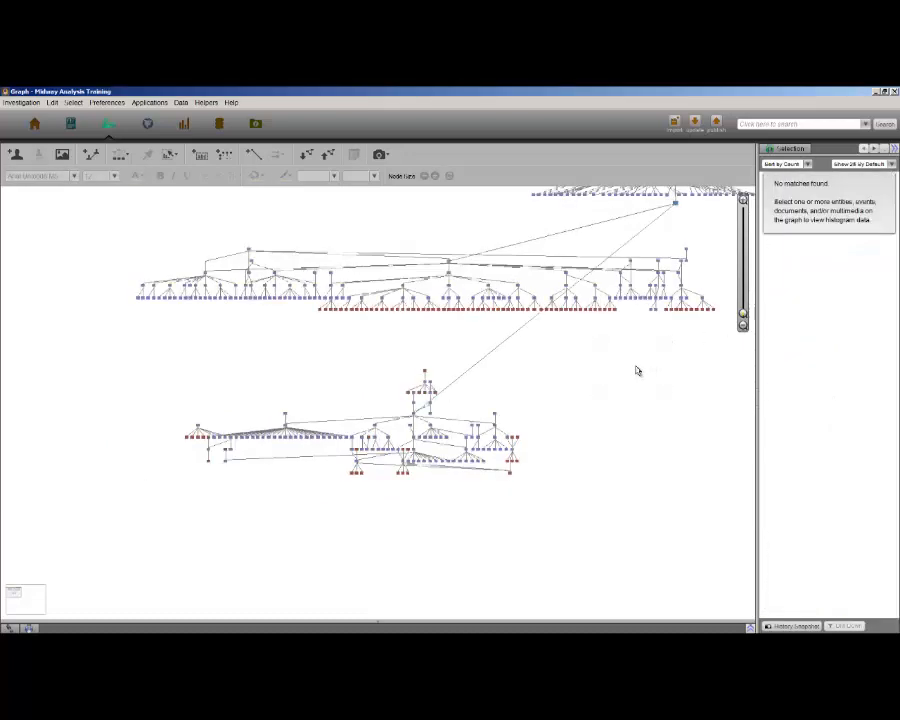
{"action": "left_click_drag", "start_coordinate": [637, 371], "coordinate": [243, 412]}
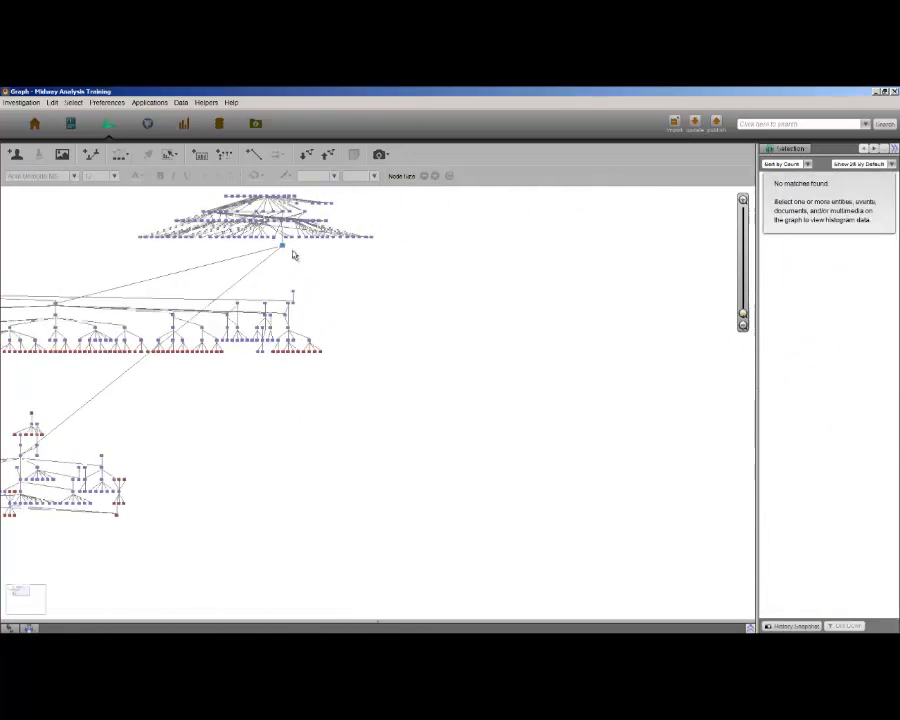
{"action": "left_click_drag", "start_coordinate": [284, 250], "coordinate": [560, 378]}
{"action": "right_click", "coordinate": [560, 378]}
{"action": "mouse_move", "coordinate": [604, 322]}
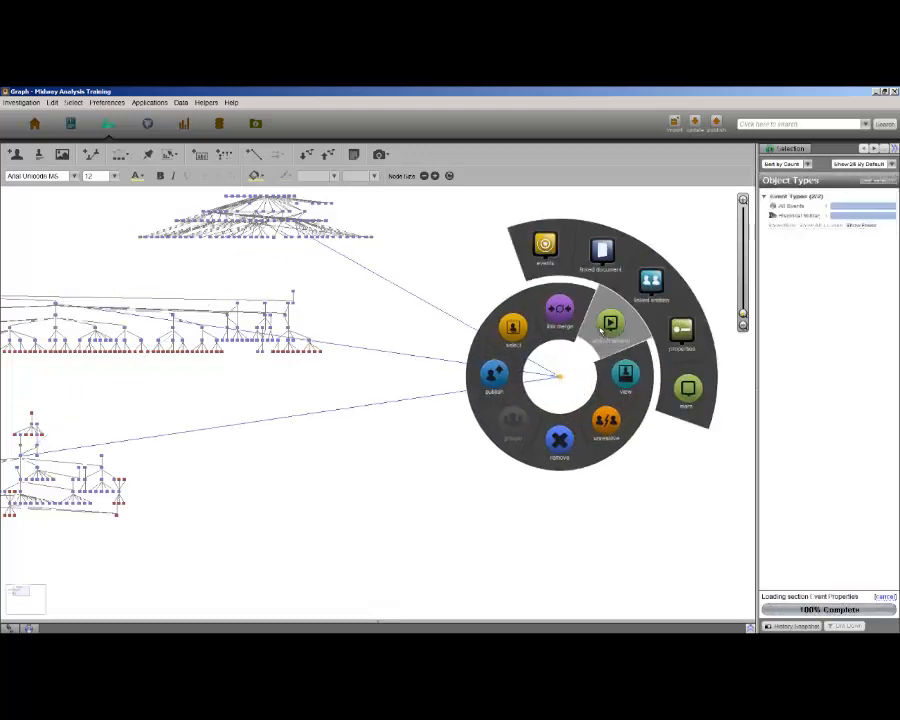
{"action": "left_click", "coordinate": [586, 266]}
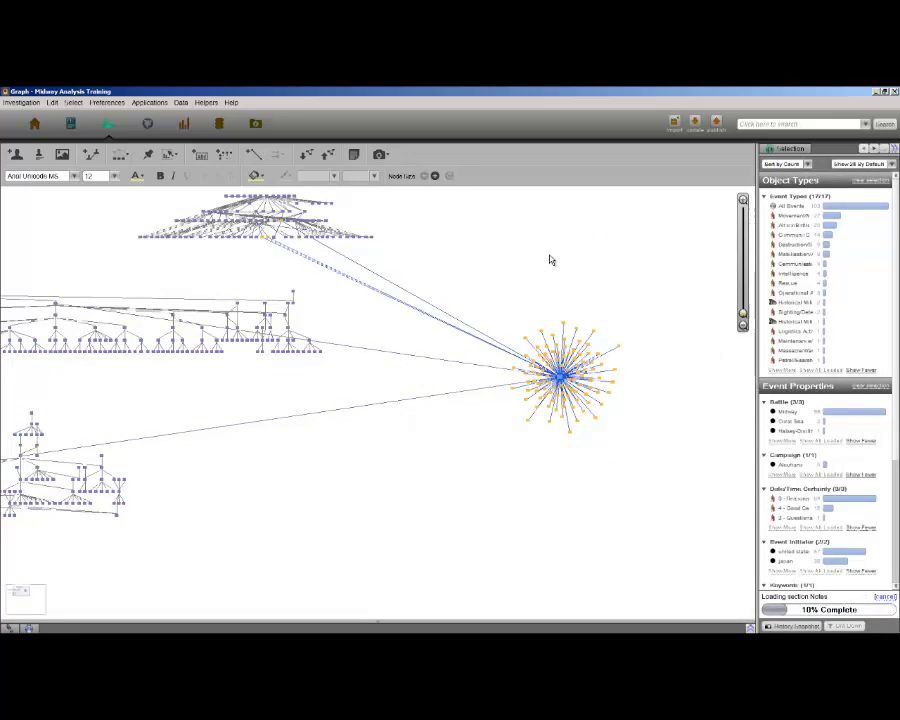
Step: View the found events in the Map and review four in date order, from the 3 June patrol seaplane contact to the 4 June midnight report
{"action": "right_click", "coordinate": [620, 352]}
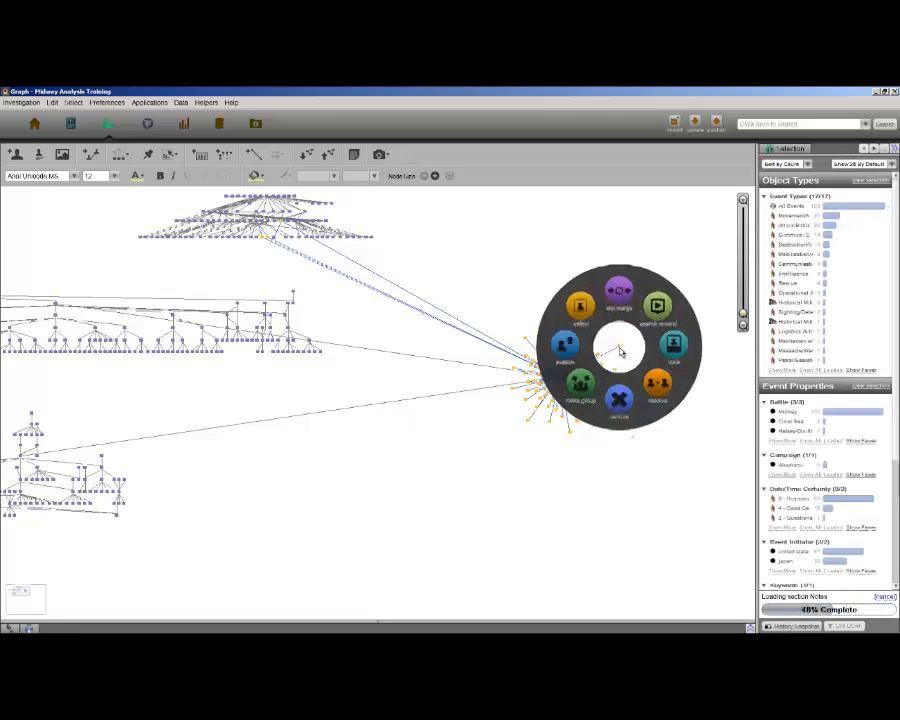
{"action": "left_click", "coordinate": [679, 348]}
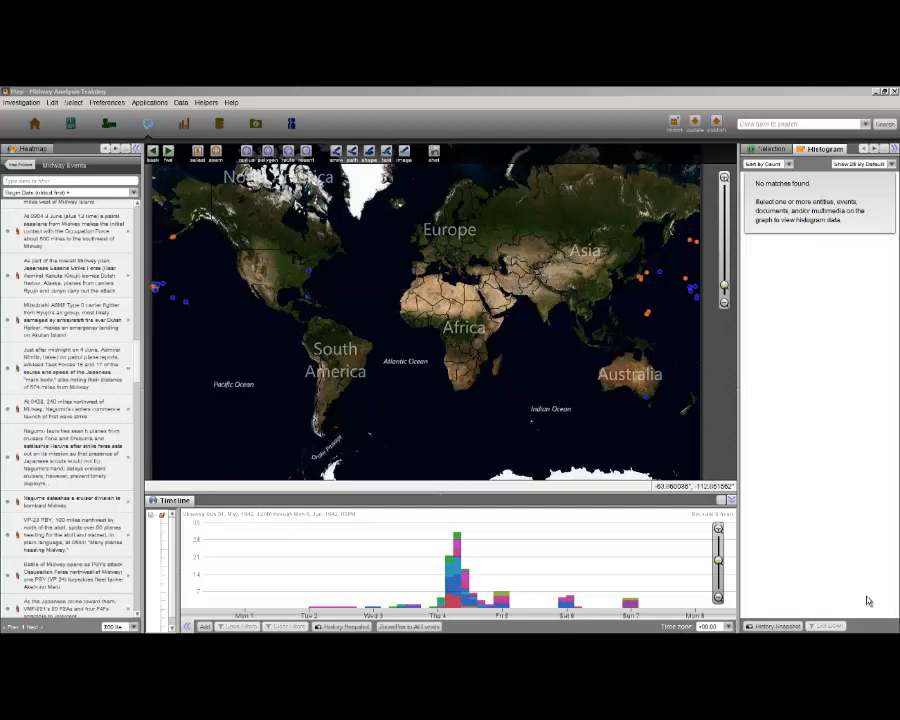
{"action": "left_click", "coordinate": [66, 237]}
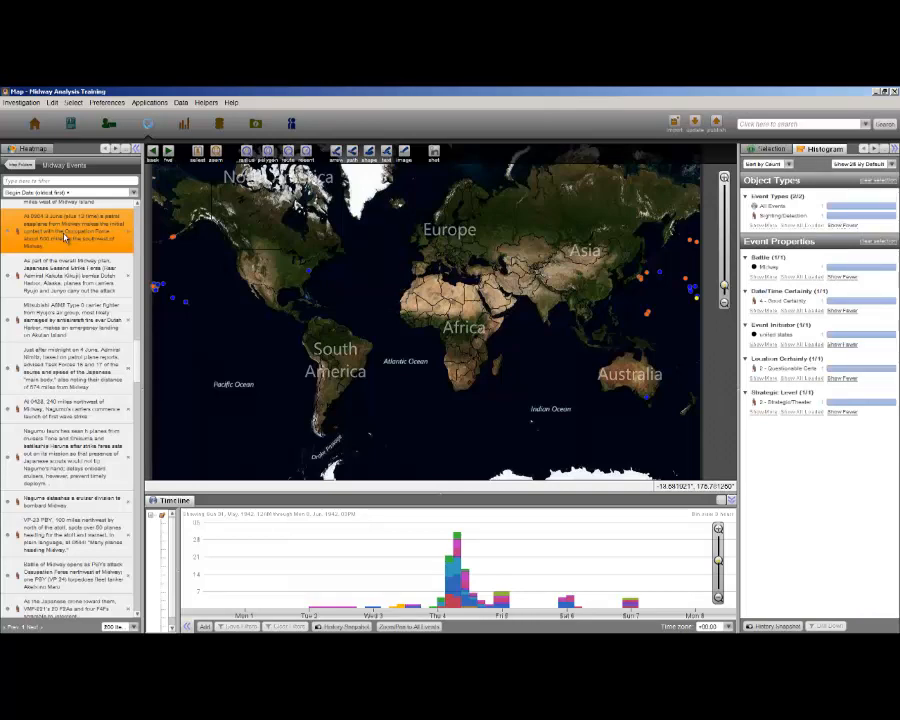
{"action": "left_click", "coordinate": [66, 278]}
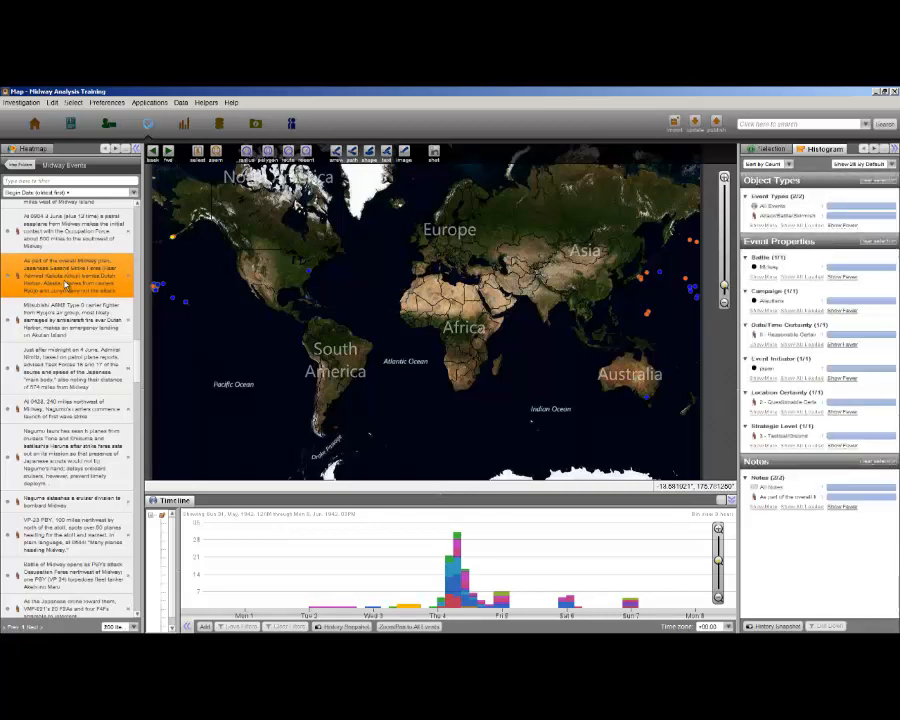
{"action": "left_click", "coordinate": [67, 318]}
{"action": "left_click", "coordinate": [68, 355]}
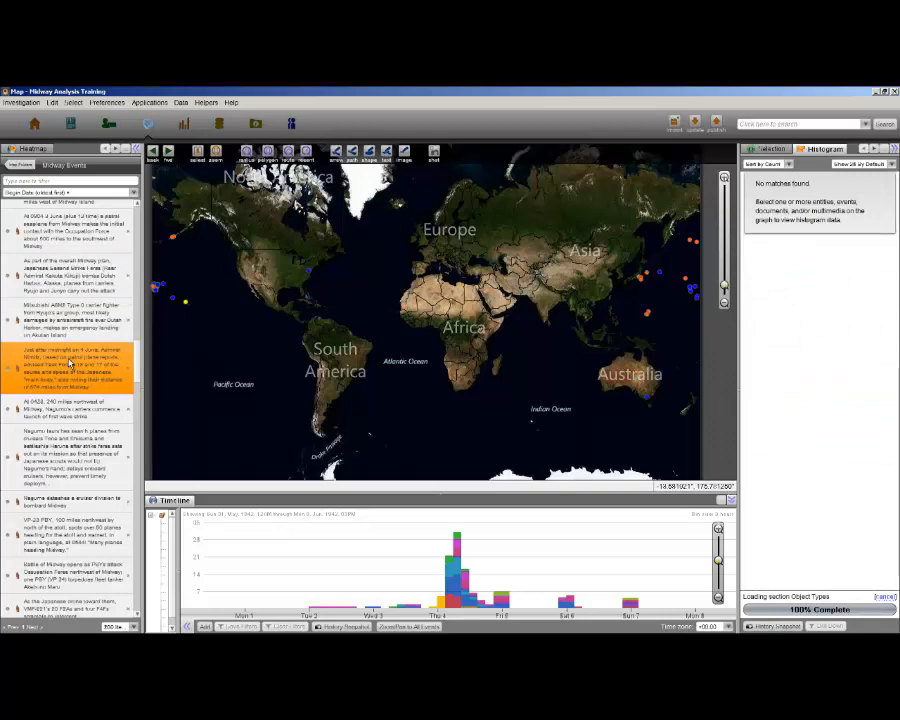
{"action": "left_click", "coordinate": [152, 312]}
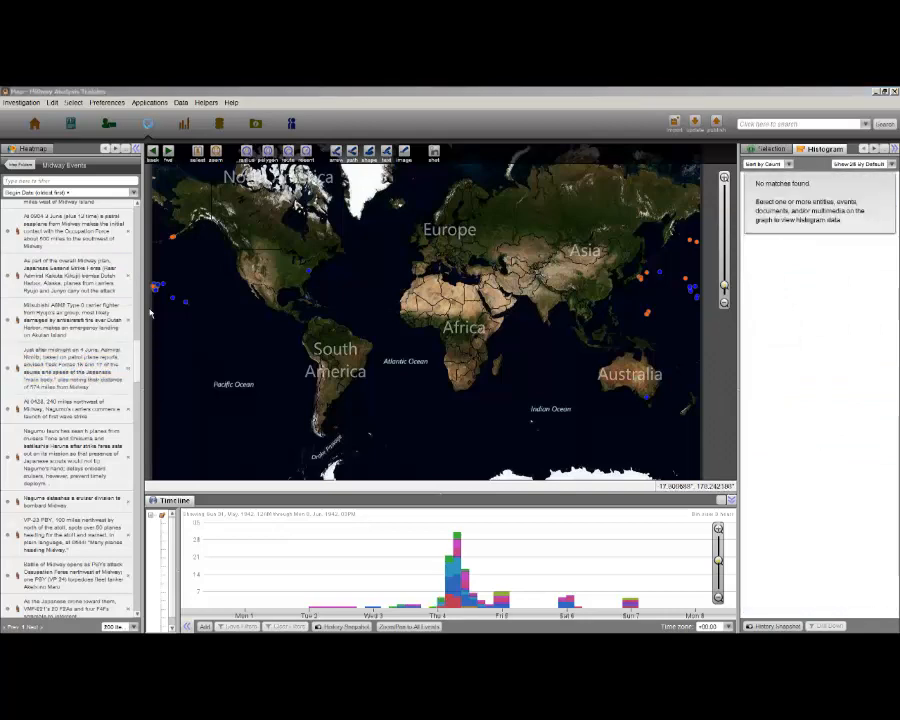
Step: Examine the event cluster around the Midway Islands, then locate Nagumo's first-wave carrier launch and his cruiser and battleship search-plane launch on the map
{"action": "double_click", "coordinate": [169, 306]}
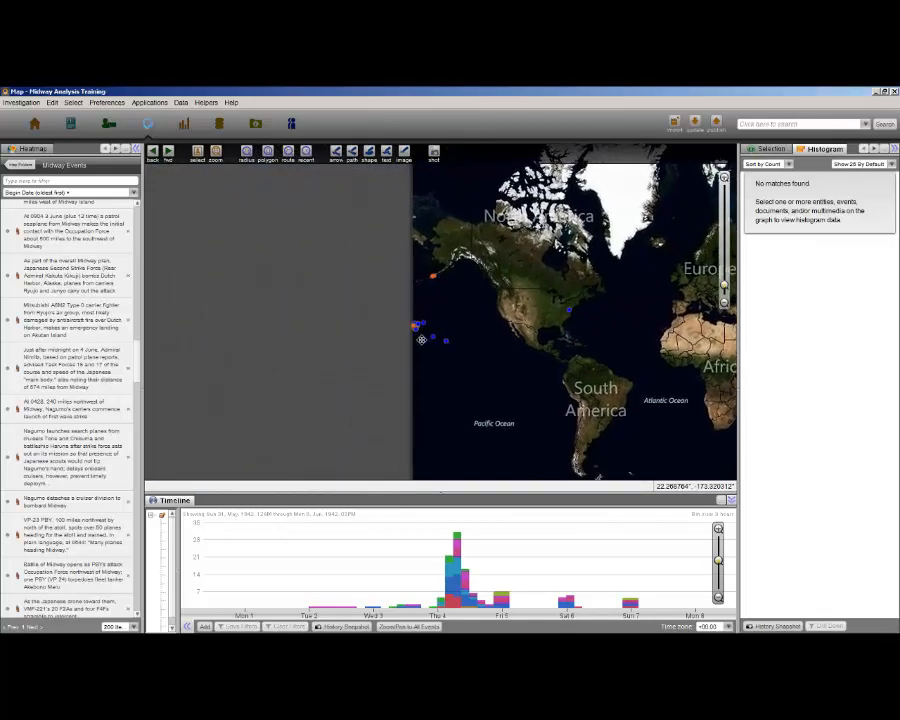
{"action": "double_click", "coordinate": [422, 344]}
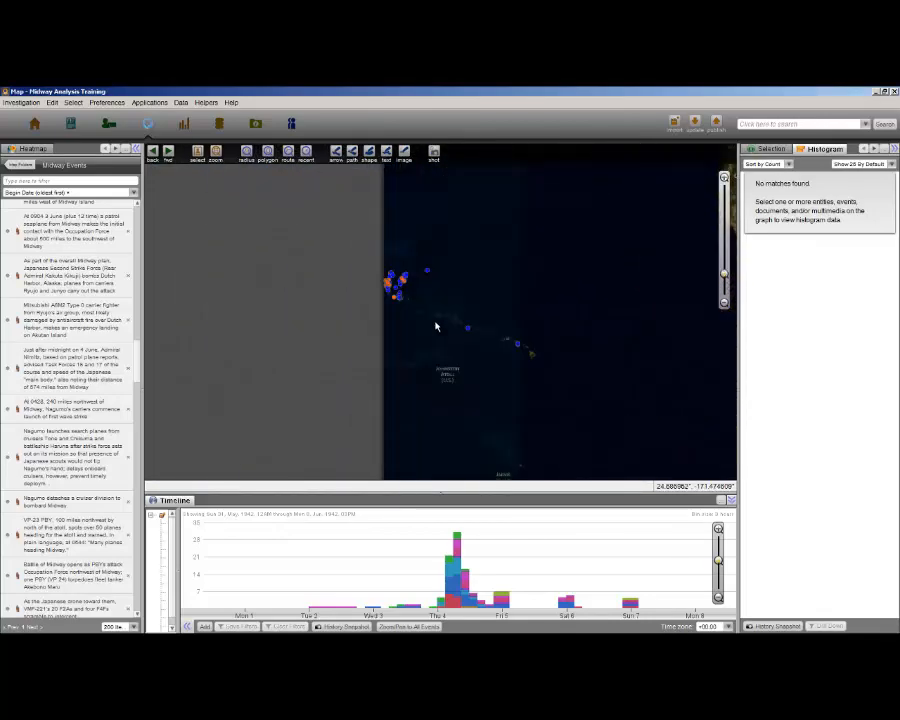
{"action": "scroll", "coordinate": [395, 290], "scroll_direction": "up", "scroll_amount": 1}
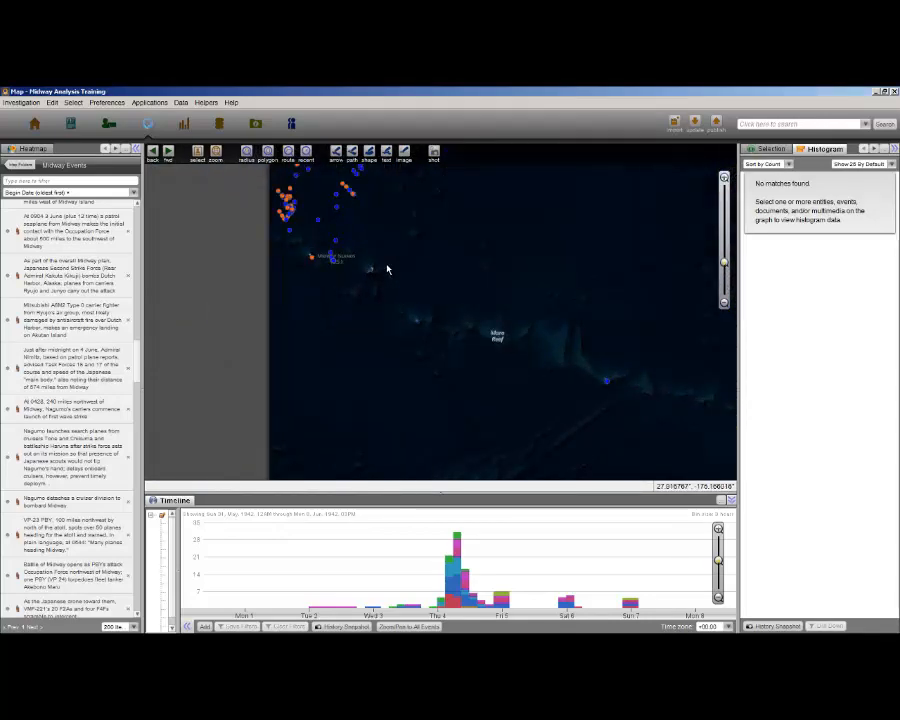
{"action": "left_click_drag", "start_coordinate": [387, 266], "coordinate": [433, 417]}
{"action": "scroll", "coordinate": [397, 357], "scroll_direction": "up", "scroll_amount": 1}
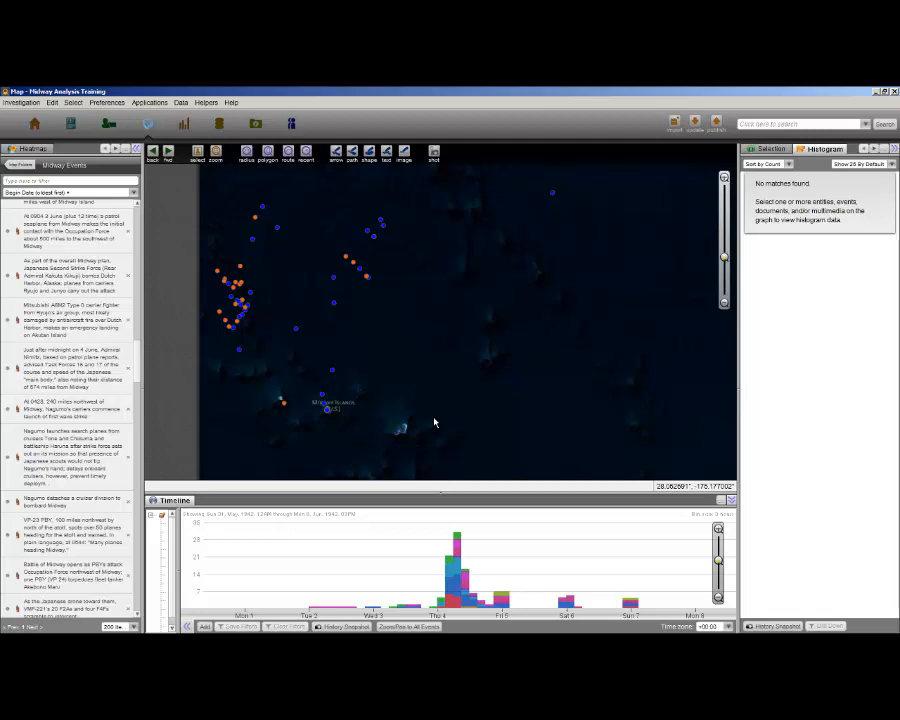
{"action": "scroll", "coordinate": [92, 330], "scroll_direction": "down", "scroll_amount": 3}
{"action": "left_click", "coordinate": [92, 328]}
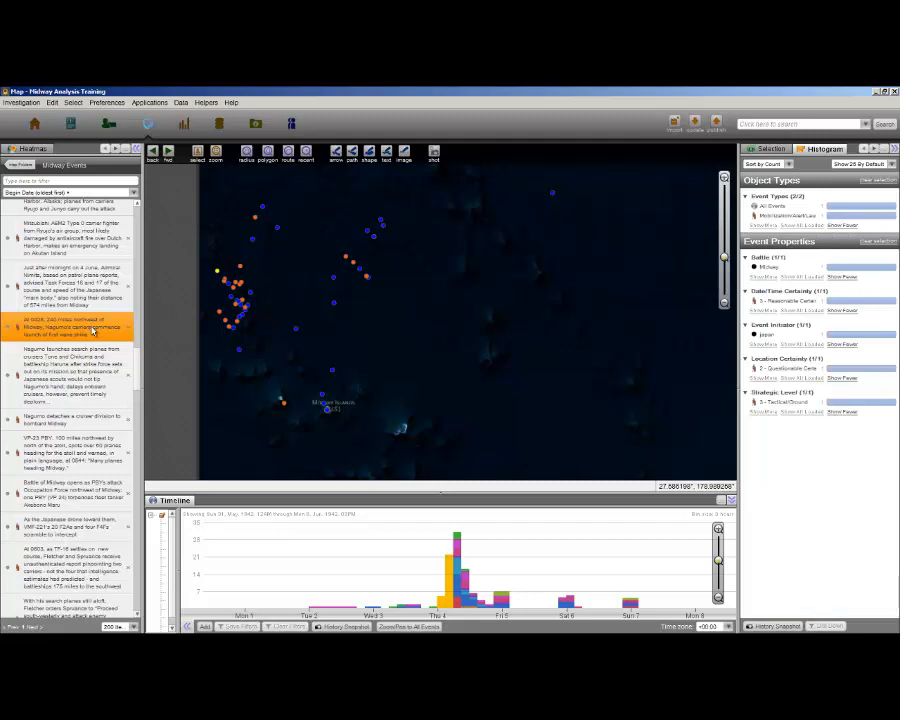
{"action": "left_click", "coordinate": [62, 380]}
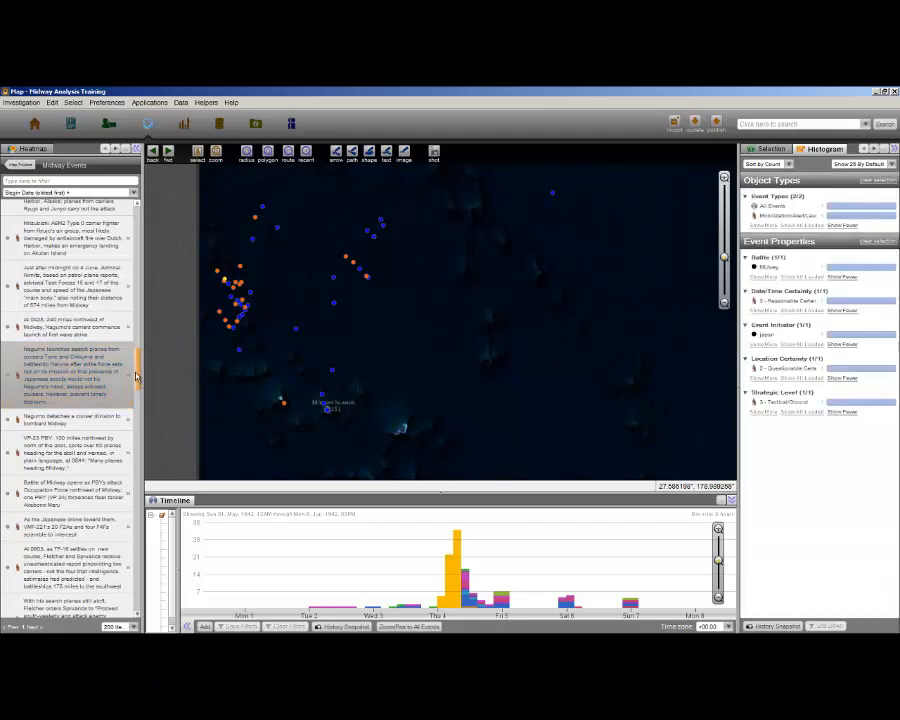
Step: Review the Japanese carrier planes' bombing of Midway installations and the 0700 launch from Enterprise and Hornet on the map and timeline
{"action": "left_click_drag", "start_coordinate": [136, 376], "coordinate": [136, 390]}
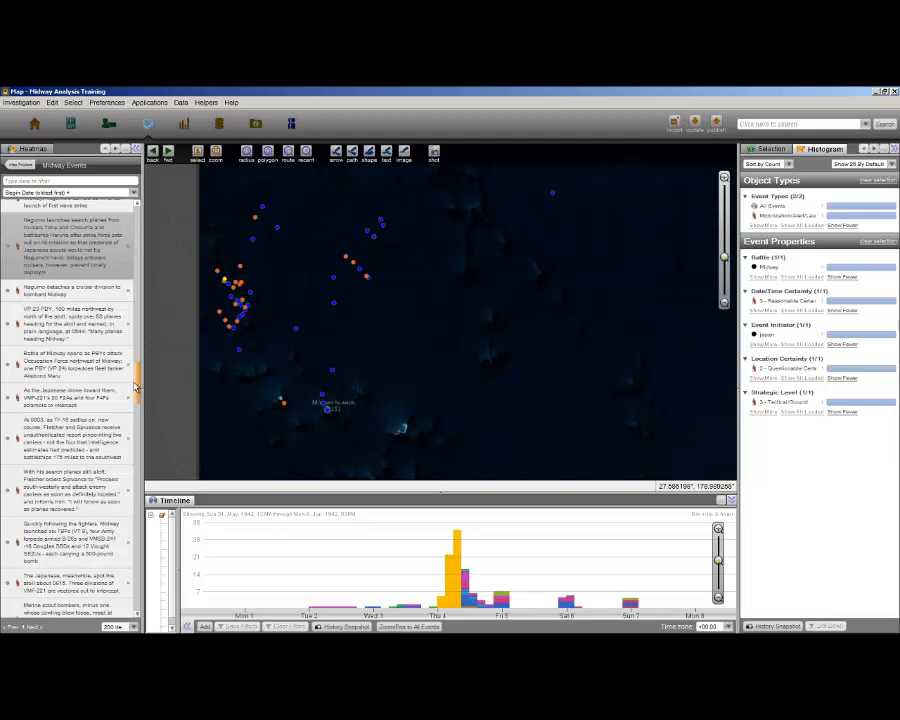
{"action": "left_click", "coordinate": [90, 330]}
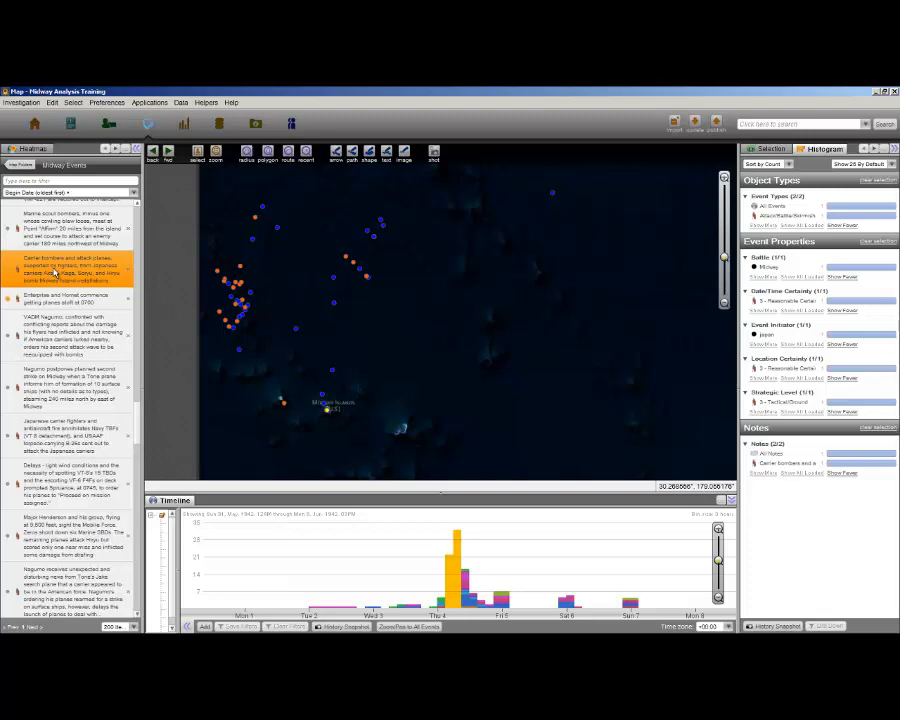
{"action": "left_click", "coordinate": [70, 294]}
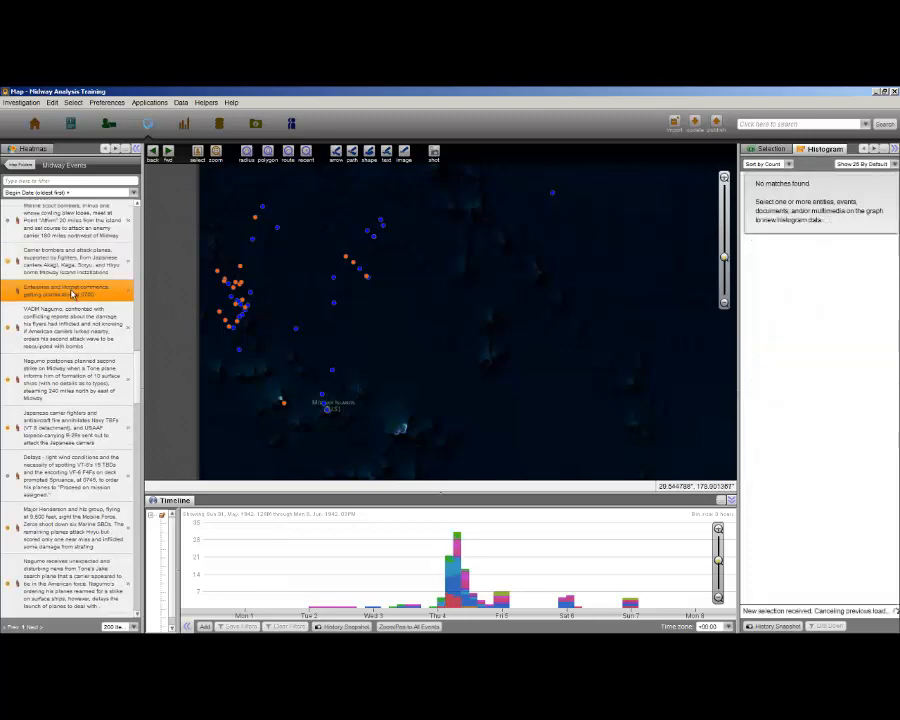
{"action": "left_click", "coordinate": [75, 268]}
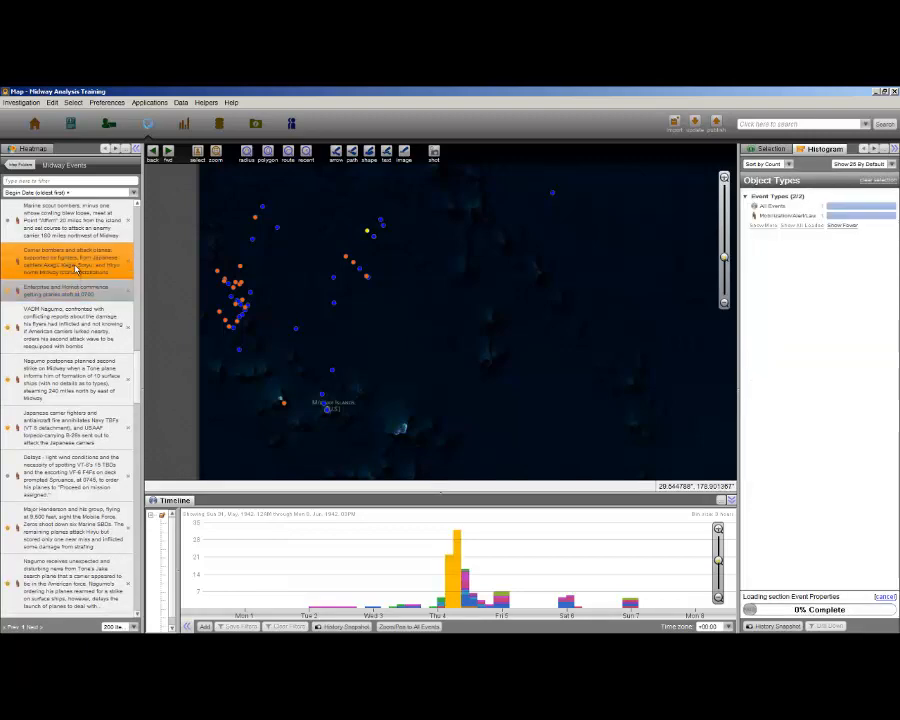
{"action": "left_click", "coordinate": [70, 294]}
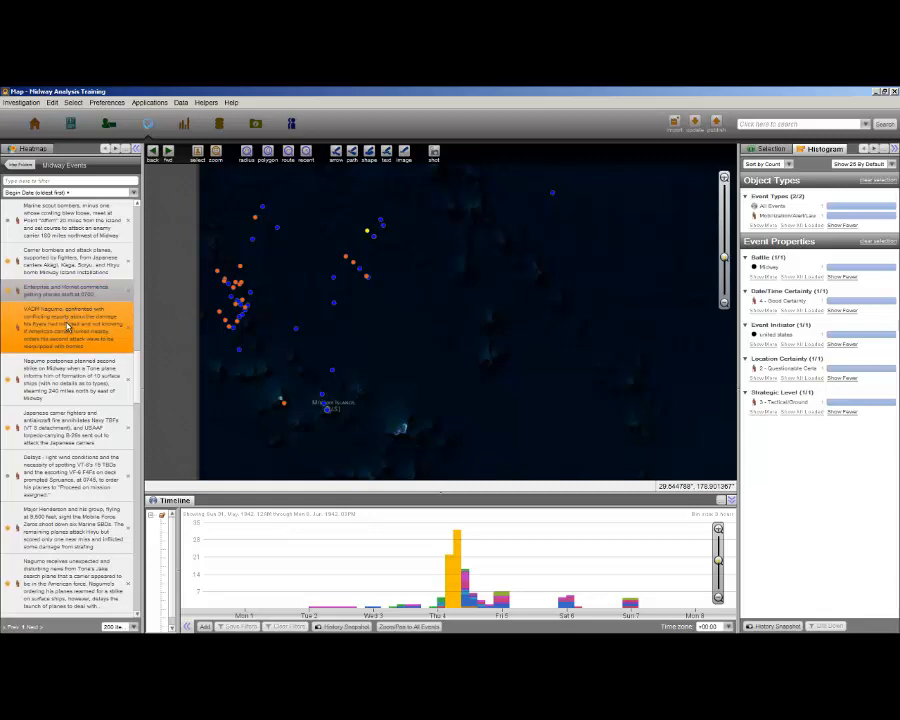
Step: Review Nagumo's rearming order, his postponed second strike, the losses of TBFs and B-26s, the Marine SBD attack, and the American carrier sighting
{"action": "left_click", "coordinate": [68, 327]}
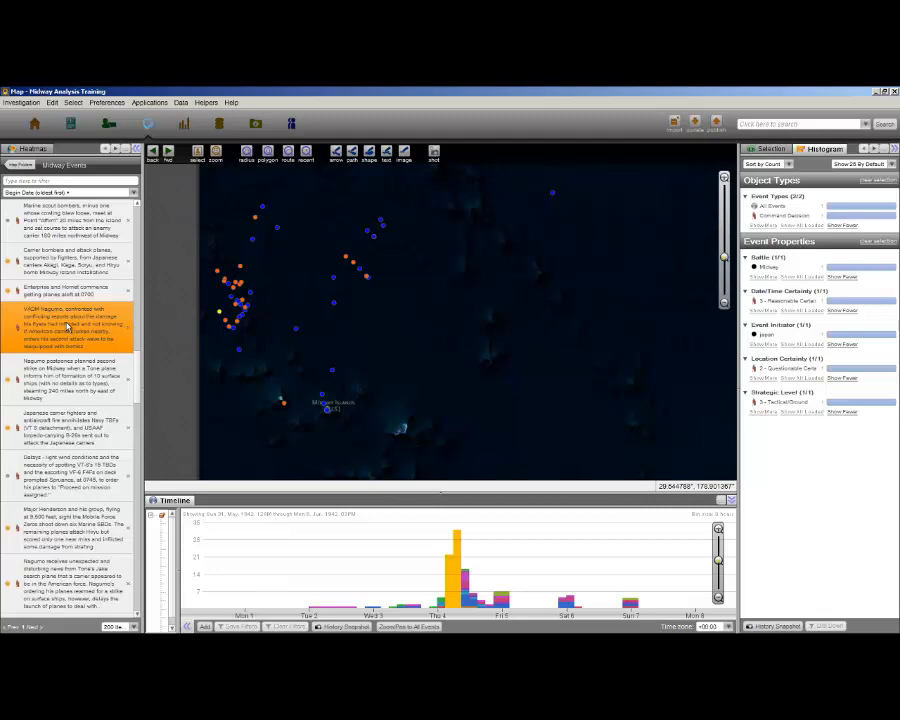
{"action": "left_click", "coordinate": [69, 373]}
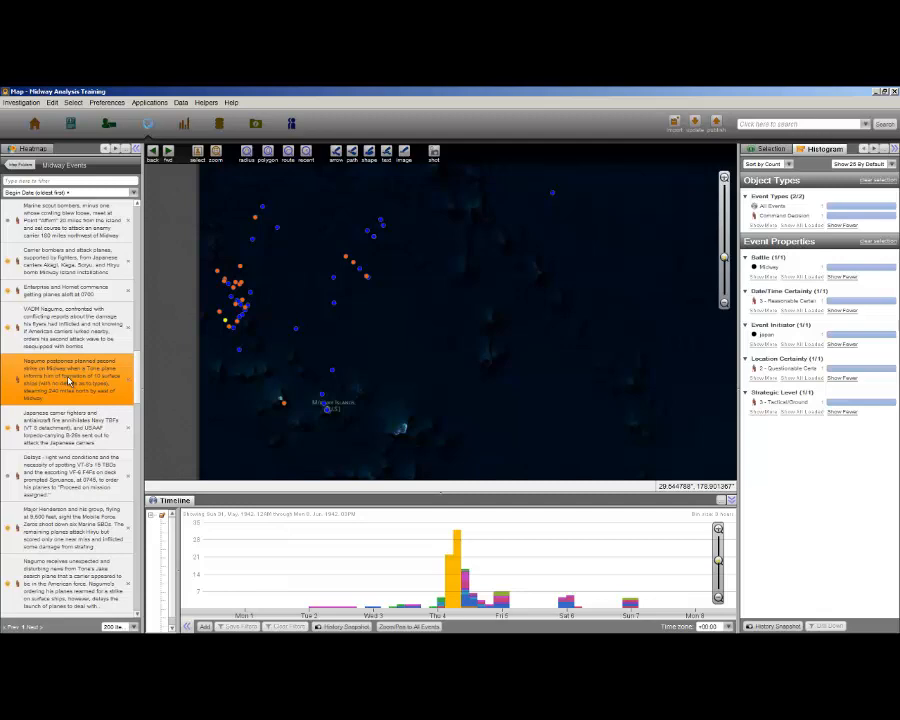
{"action": "left_click", "coordinate": [65, 435]}
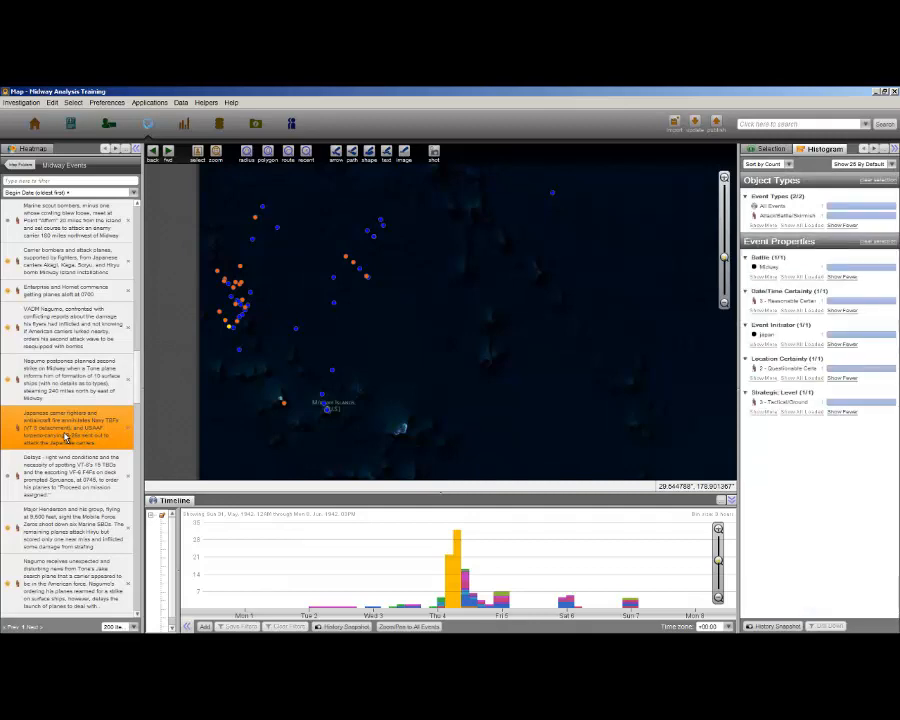
{"action": "left_click", "coordinate": [56, 520]}
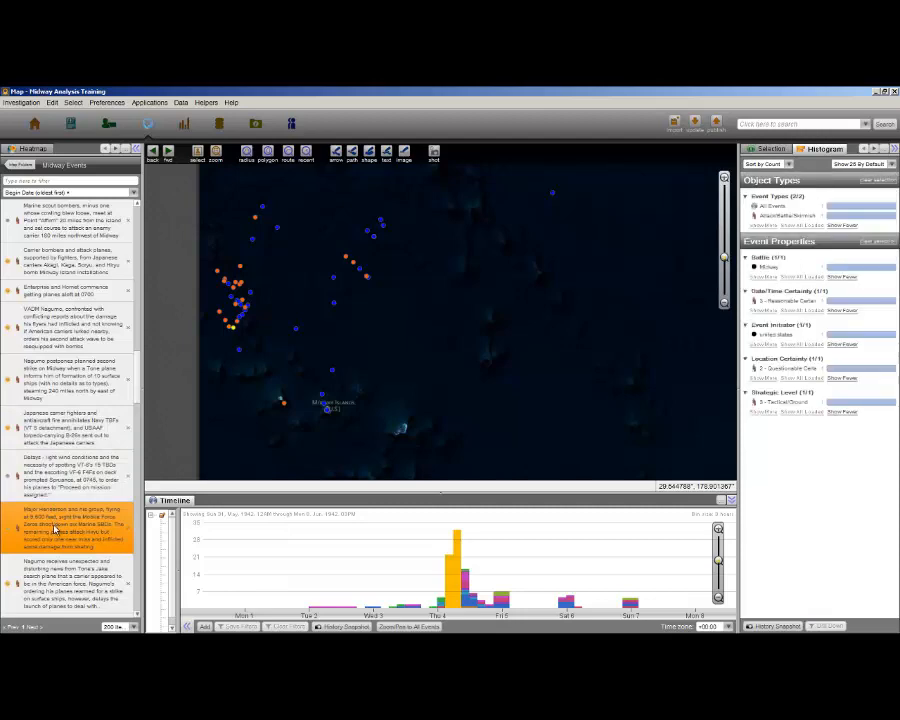
{"action": "left_click", "coordinate": [52, 570]}
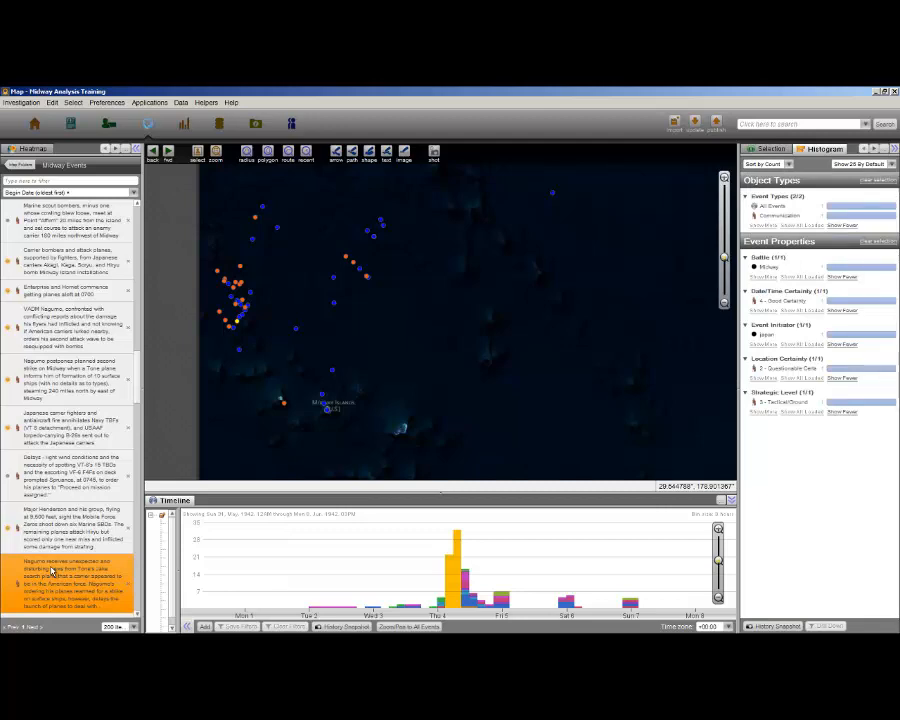
Step: Review the Hornet VT-8 attack, the TBD attacks from three American carriers, and the Enterprise planes' search that spots destroyer Arashi
{"action": "scroll", "coordinate": [52, 571], "scroll_direction": "up", "scroll_amount": 1}
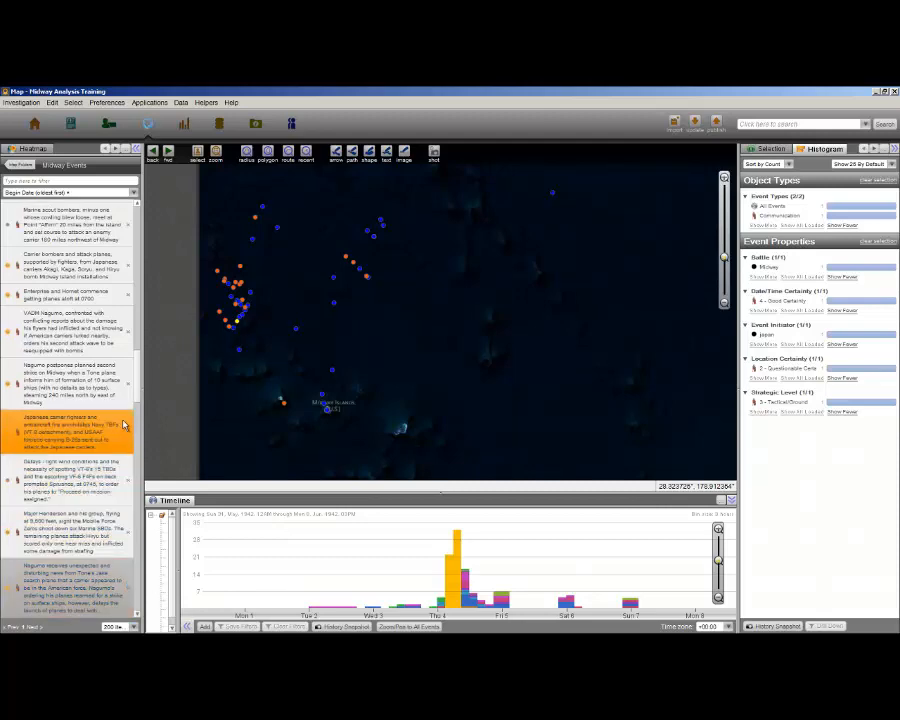
{"action": "left_click_drag", "start_coordinate": [139, 399], "coordinate": [135, 449]}
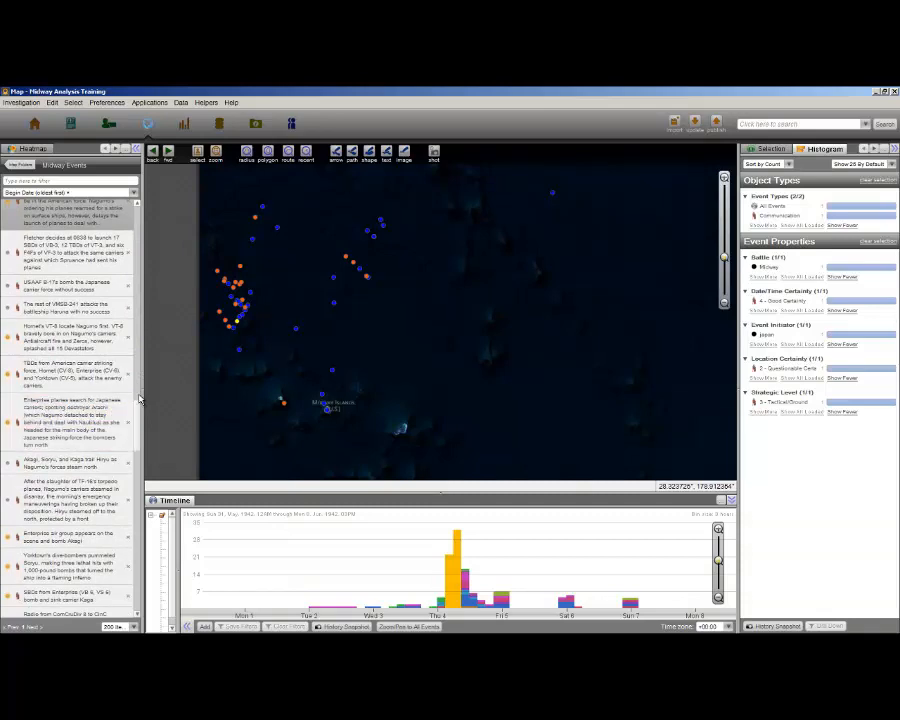
{"action": "left_click", "coordinate": [106, 343]}
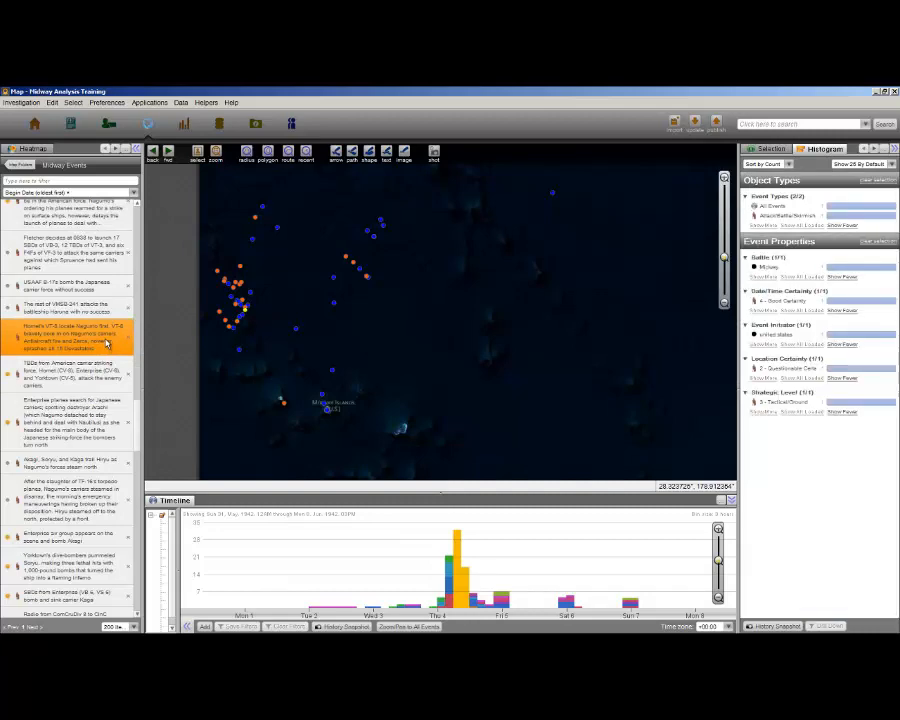
{"action": "left_click", "coordinate": [103, 370]}
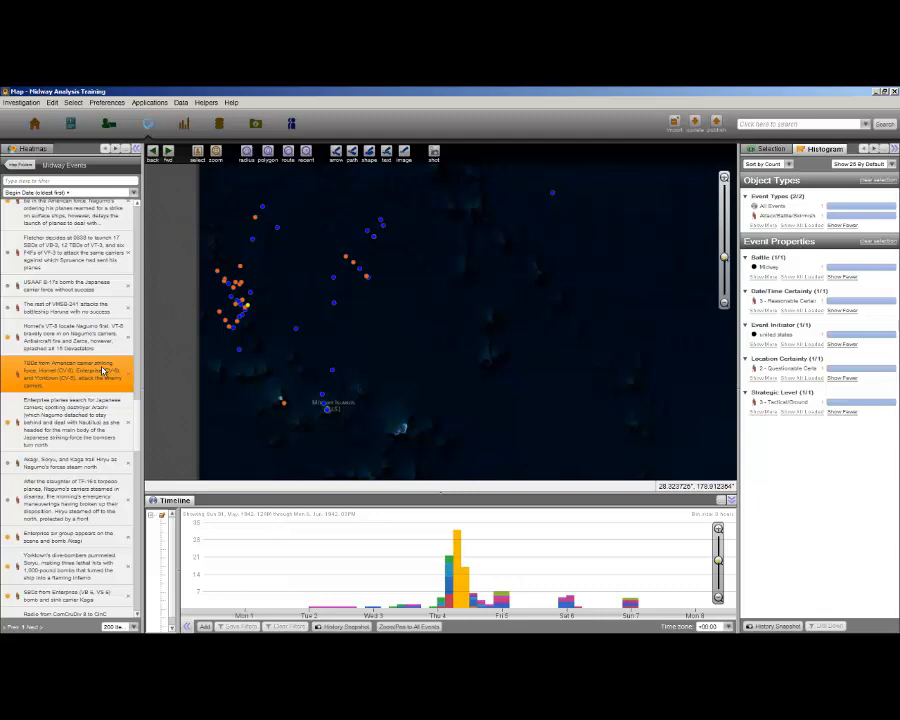
{"action": "left_click", "coordinate": [100, 405]}
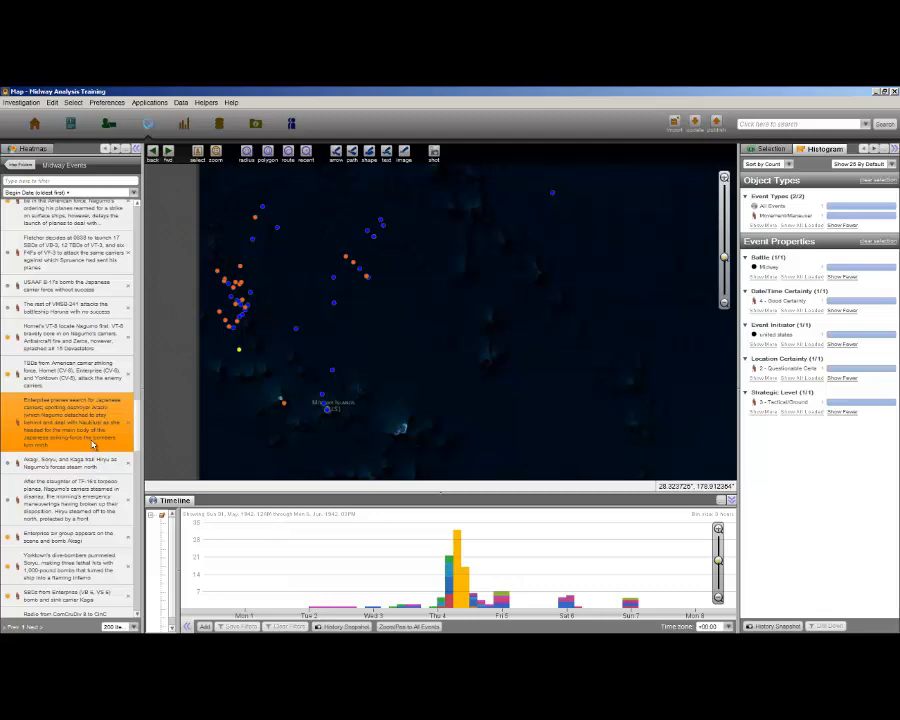
Step: Select the Akagi, Soryu and Kaga bombing events together to compare their locations and properties
{"action": "left_click", "coordinate": [78, 561]}
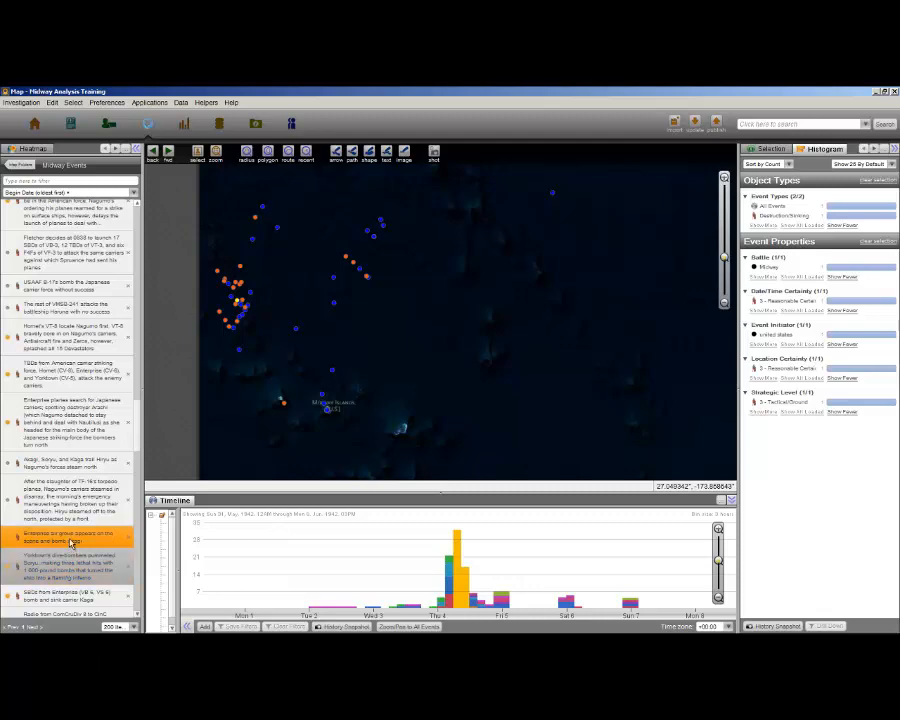
{"action": "left_click", "coordinate": [72, 542]}
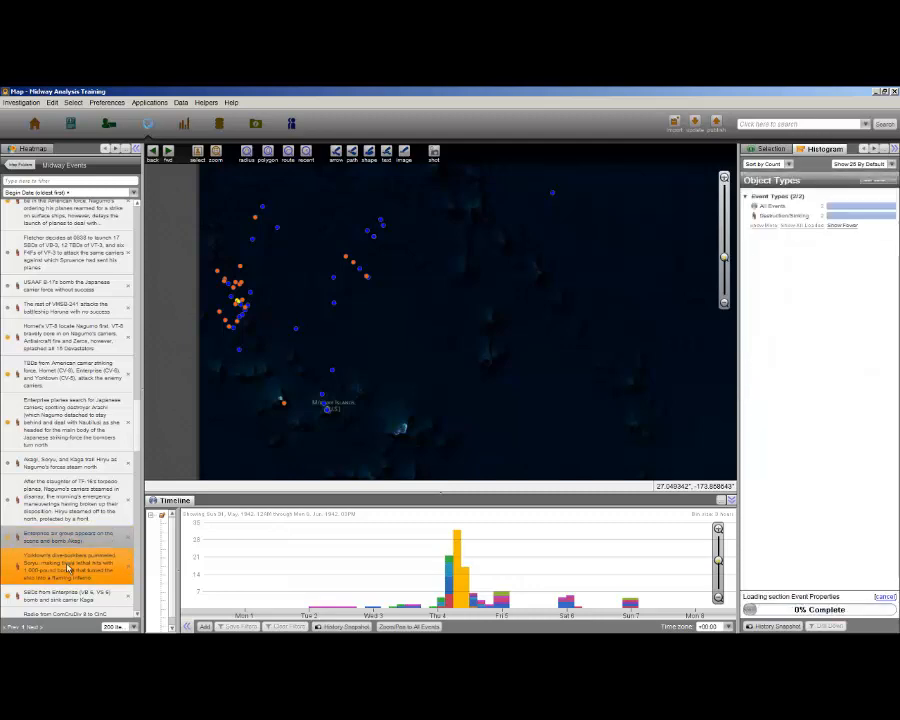
{"action": "left_click", "coordinate": [62, 597]}
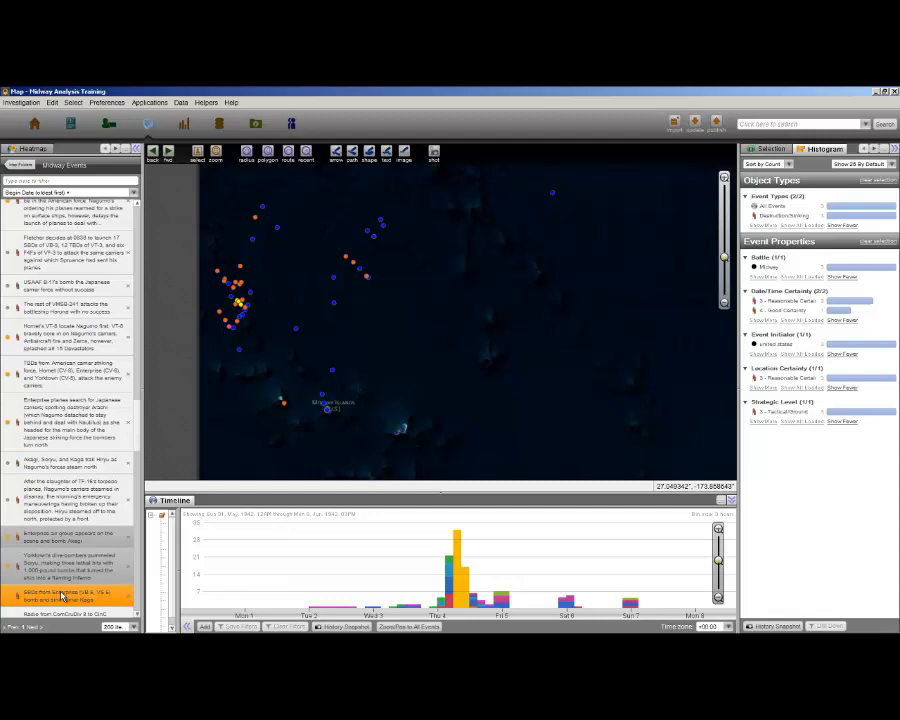
Step: Review Hiryu's escape north, its planes' attack on Yorktown, the SBDs' mortal damage to Hiryu, and Yamamoto's abandonment of the Midway invasion
{"action": "scroll", "coordinate": [132, 482], "scroll_direction": "down", "scroll_amount": 5}
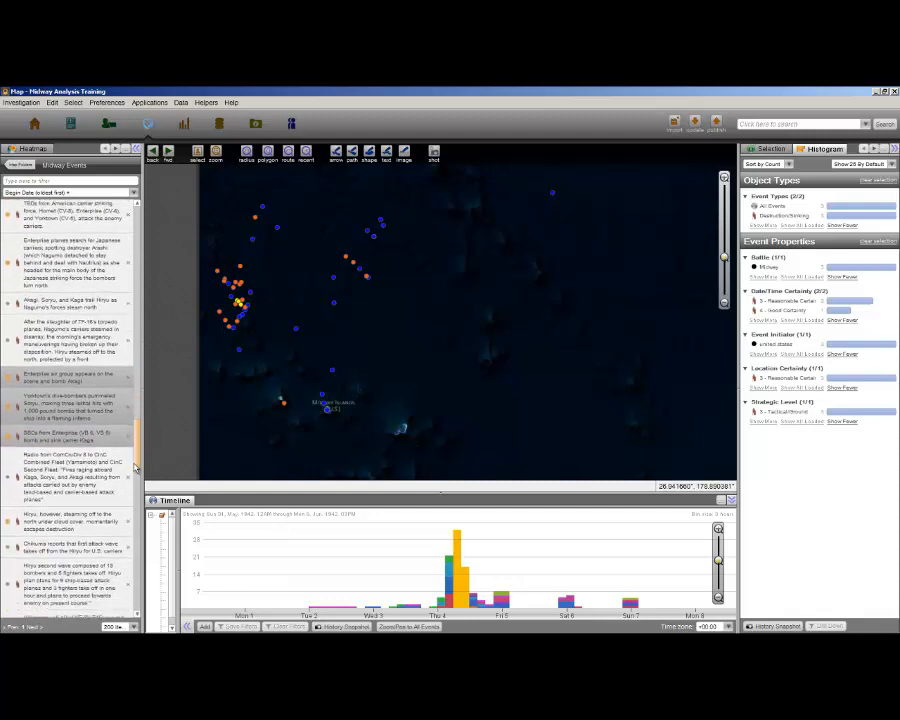
{"action": "scroll", "coordinate": [132, 482], "scroll_direction": "down", "scroll_amount": 4}
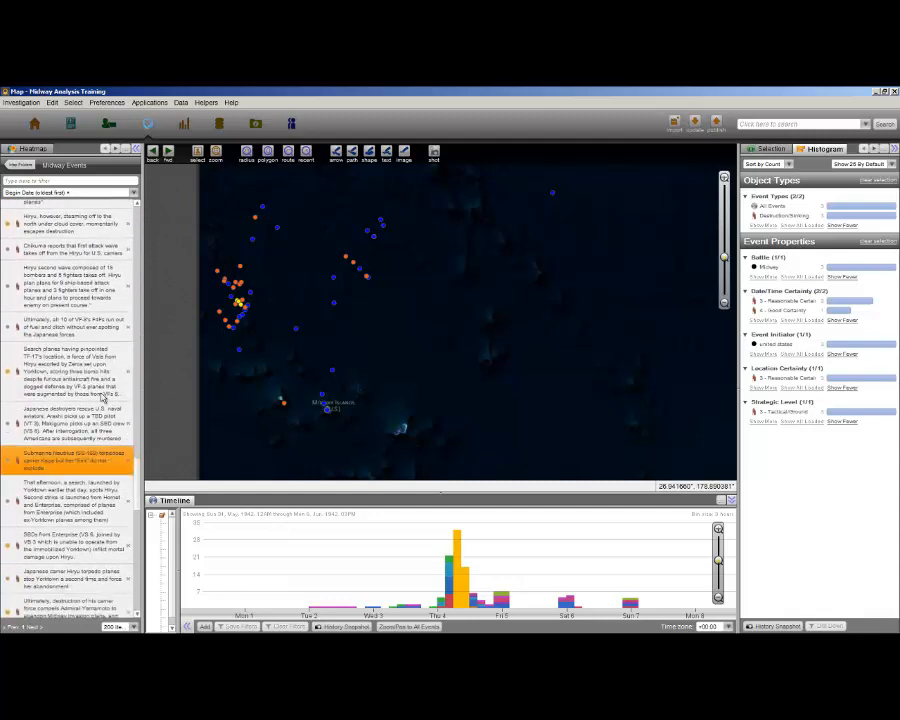
{"action": "left_click", "coordinate": [66, 228]}
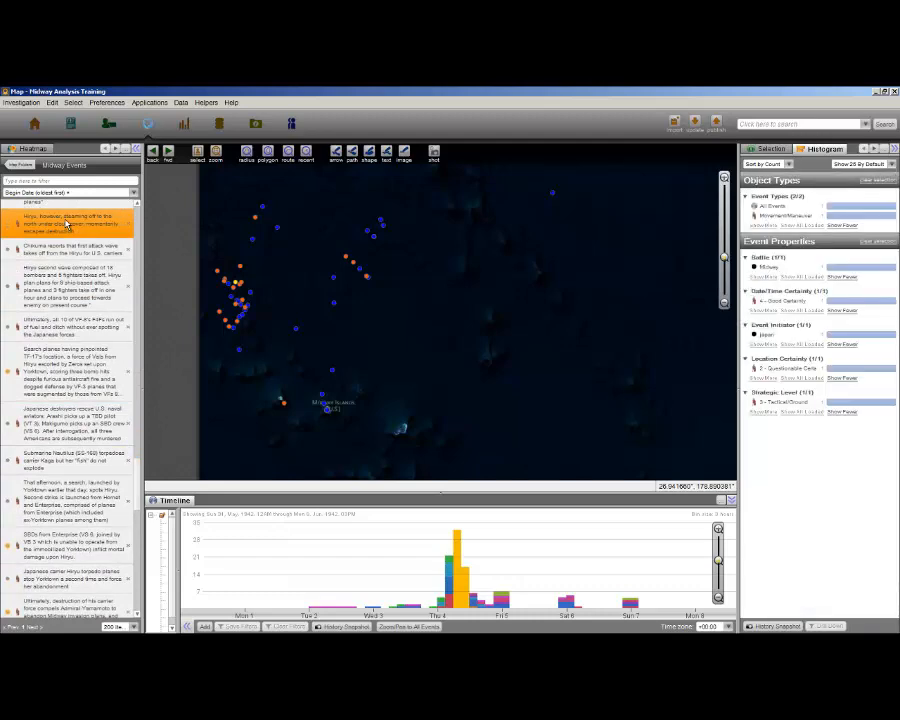
{"action": "left_click", "coordinate": [55, 367]}
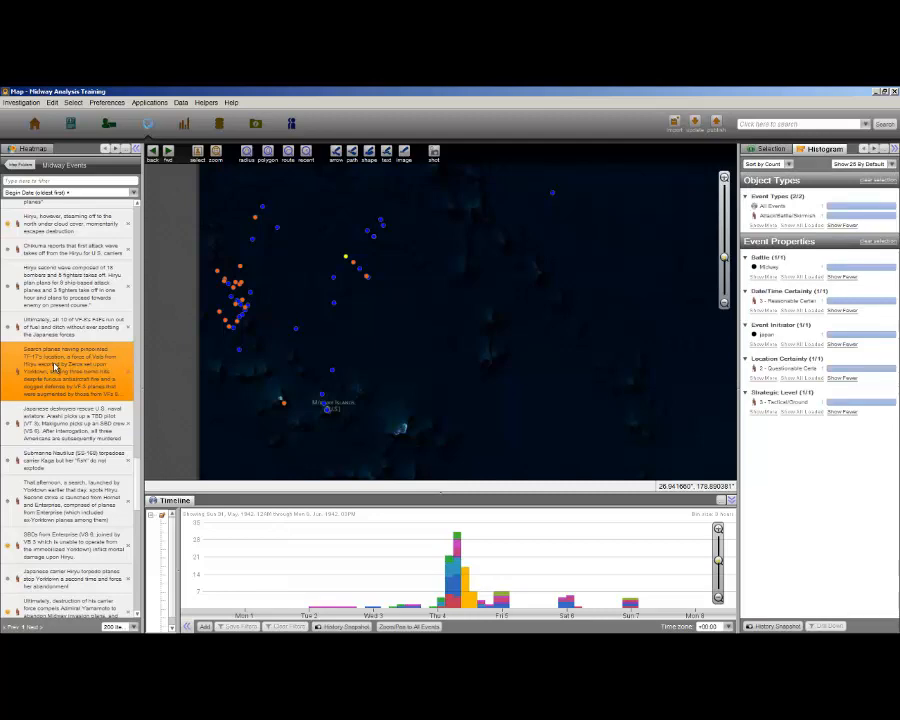
{"action": "left_click", "coordinate": [55, 548]}
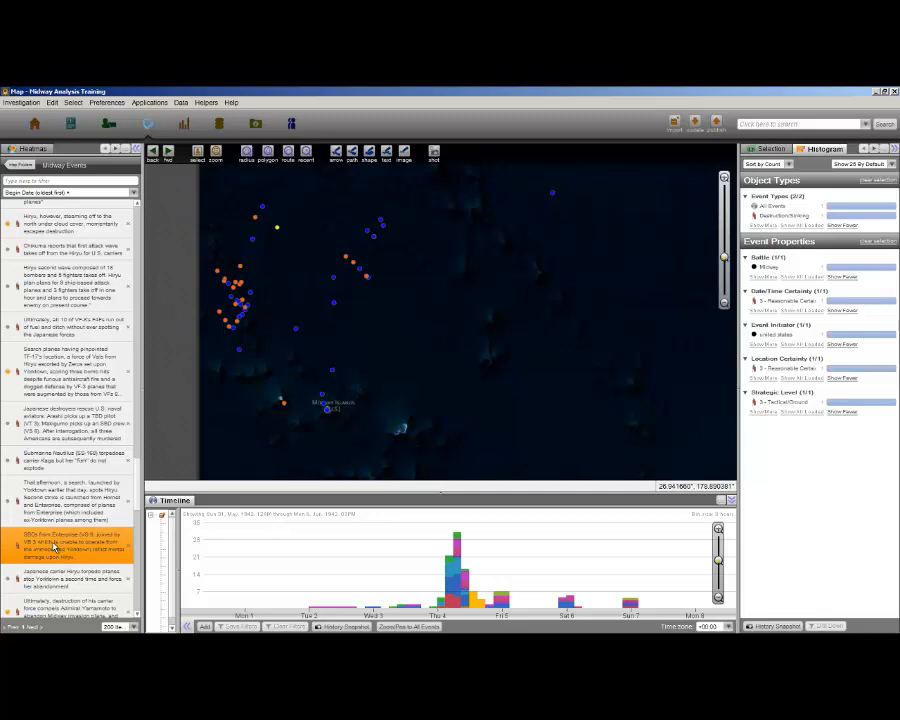
{"action": "left_click", "coordinate": [100, 575]}
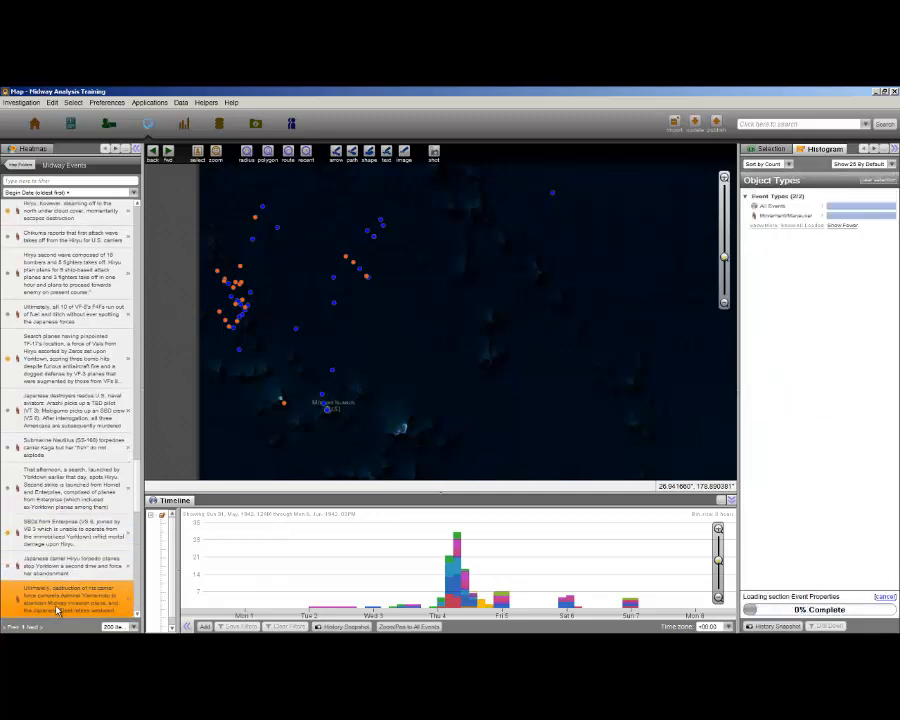
Step: Review submarine I-168's attack on Yorktown and Hammann, and the battle's concluding event, the sinking of heavy cruiser Mikuma
{"action": "scroll", "coordinate": [139, 535], "scroll_direction": "down", "scroll_amount": 5}
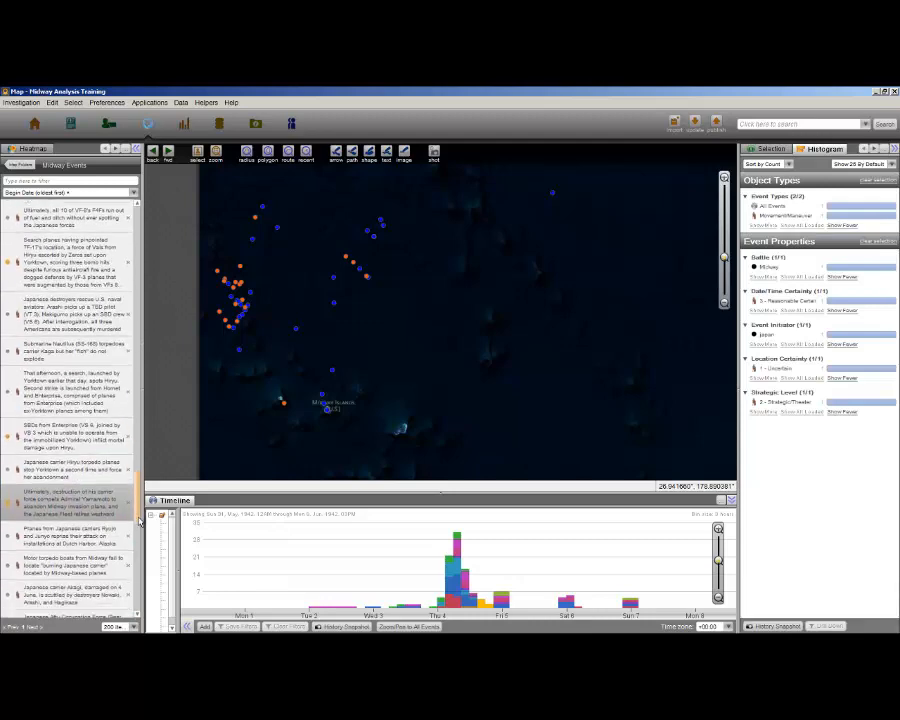
{"action": "scroll", "coordinate": [139, 535], "scroll_direction": "down", "scroll_amount": 10}
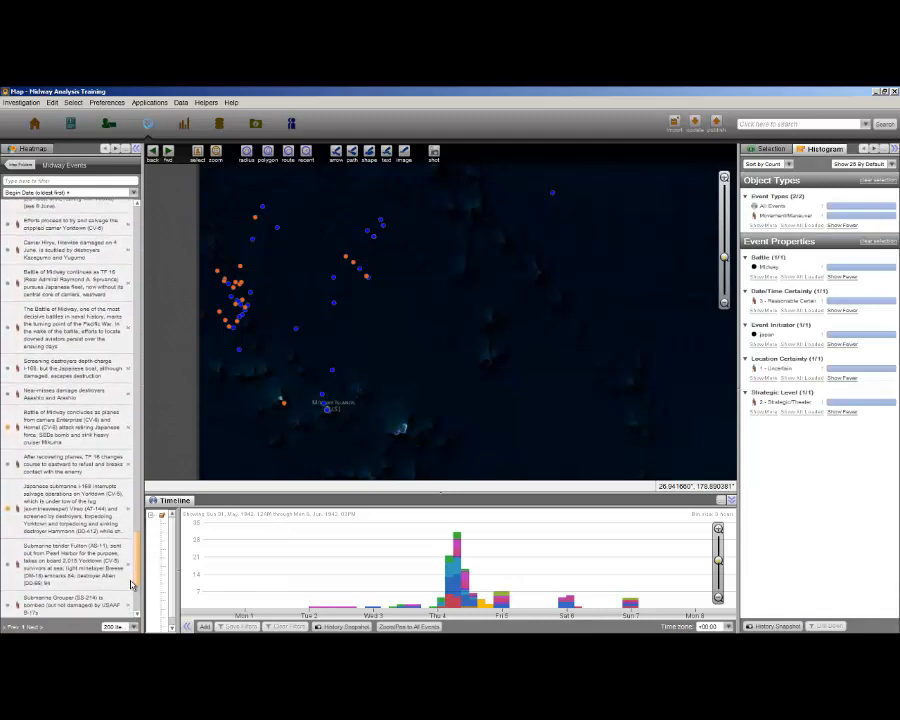
{"action": "scroll", "coordinate": [127, 597], "scroll_direction": "down", "scroll_amount": 2}
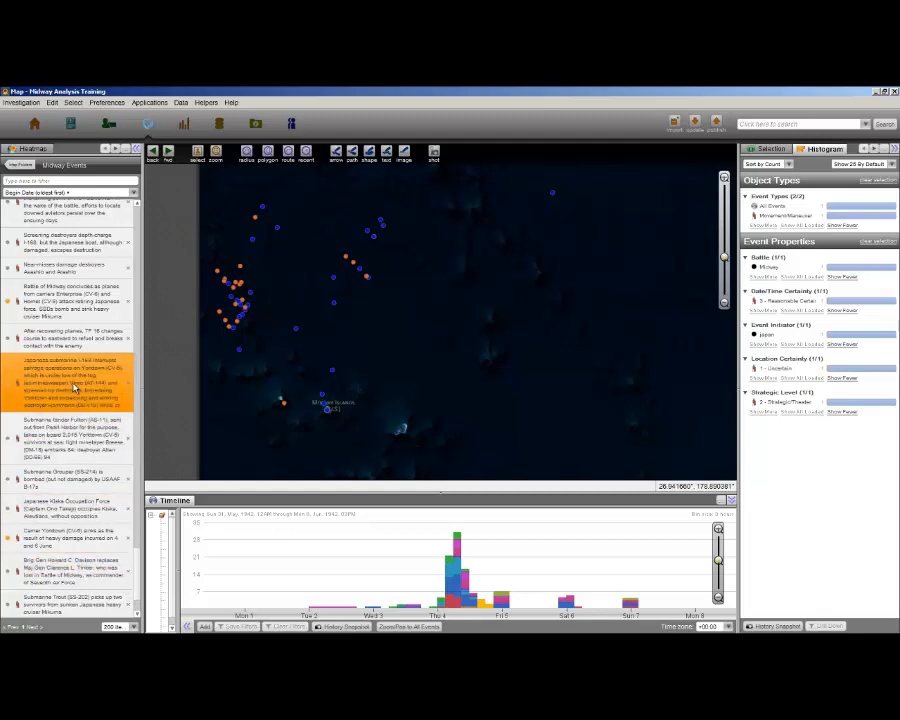
{"action": "left_click", "coordinate": [73, 388]}
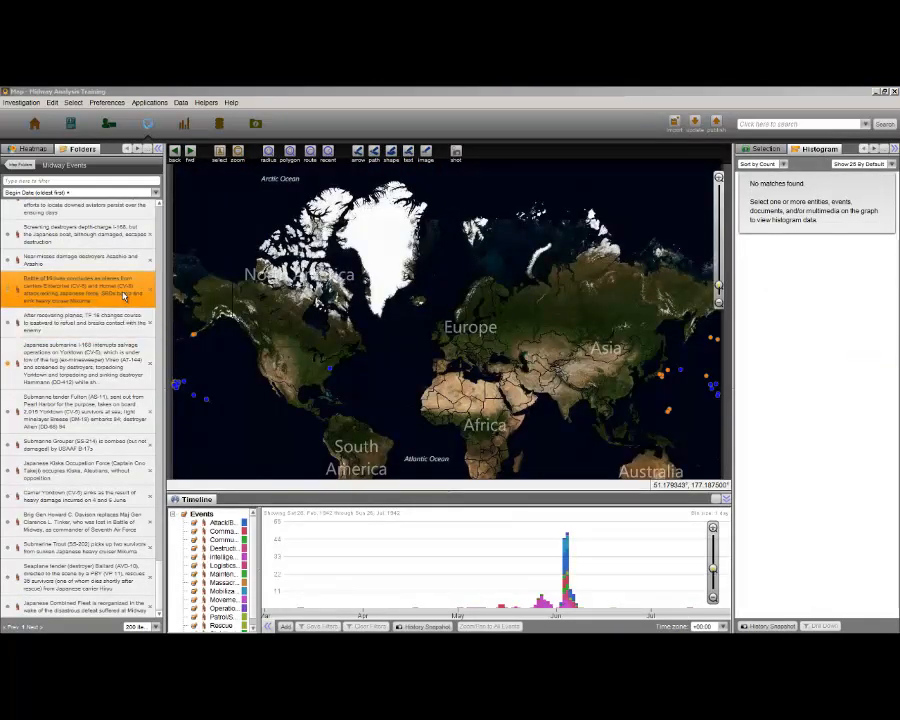
{"action": "left_click", "coordinate": [124, 295]}
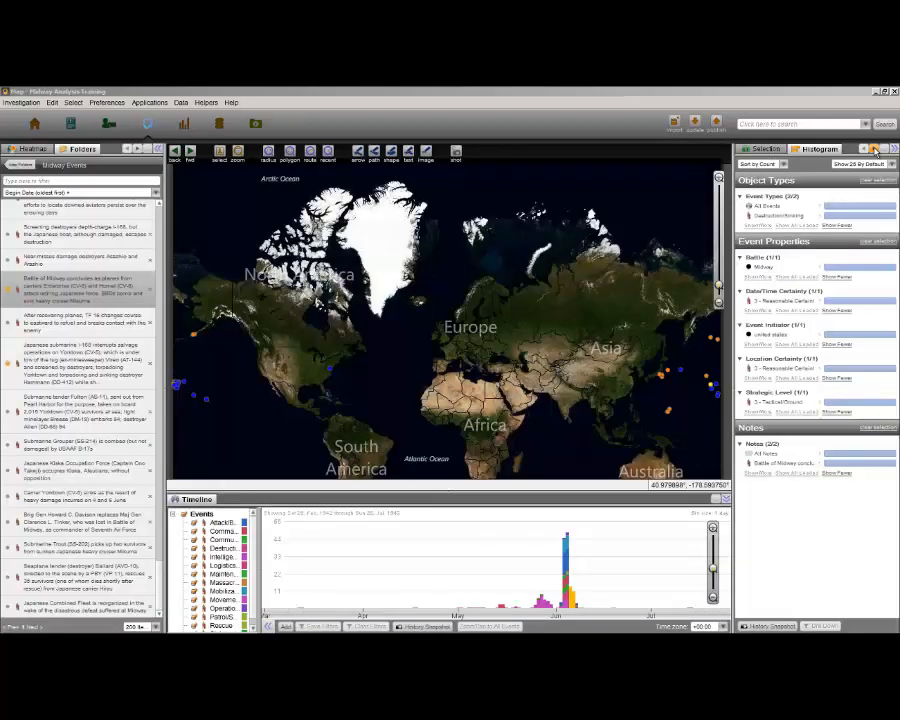
Step: Add the events matching the saved filter "Dec 41 through Jan 43" to the map
{"action": "left_click", "coordinate": [824, 150]}
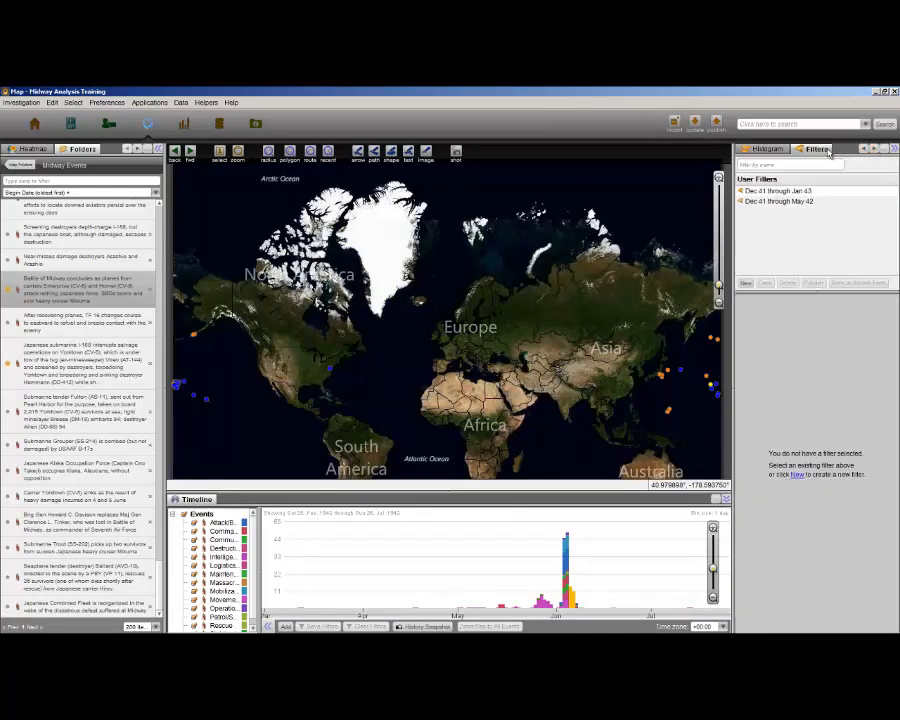
{"action": "left_click", "coordinate": [797, 191]}
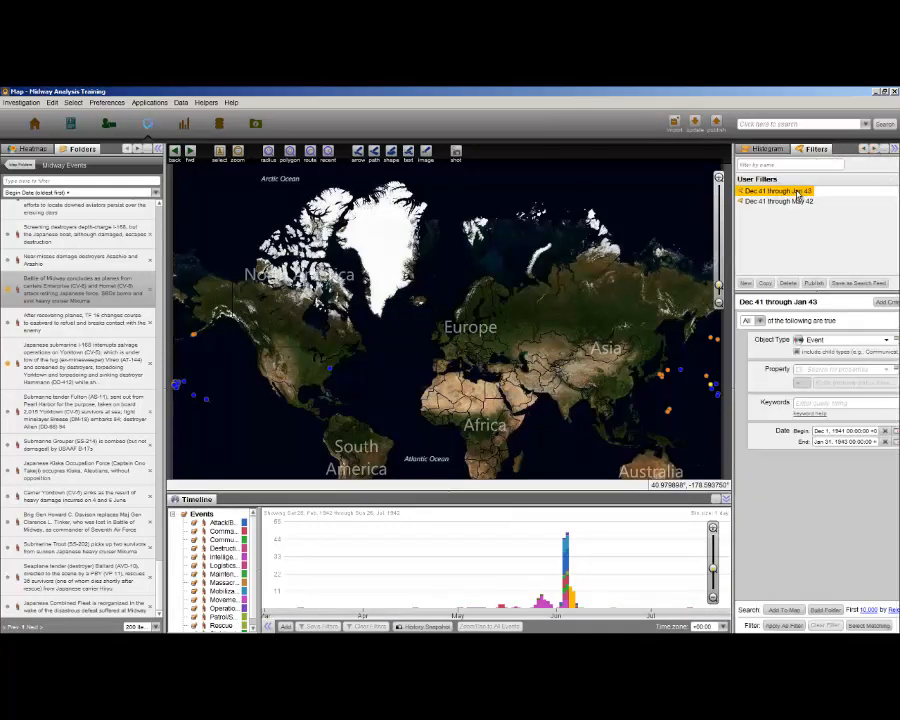
{"action": "left_click", "coordinate": [781, 610]}
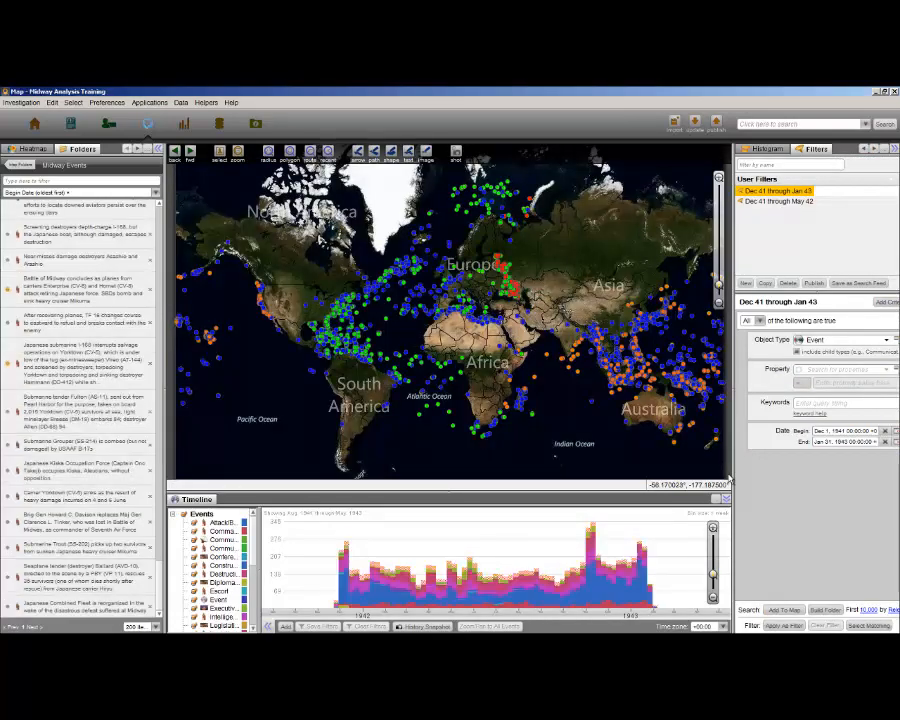
Step: Generate a heatmap by count of all data points on the map and collapse the heatmap settings to enlarge the view
{"action": "left_click", "coordinate": [40, 151]}
{"action": "left_click", "coordinate": [118, 168]}
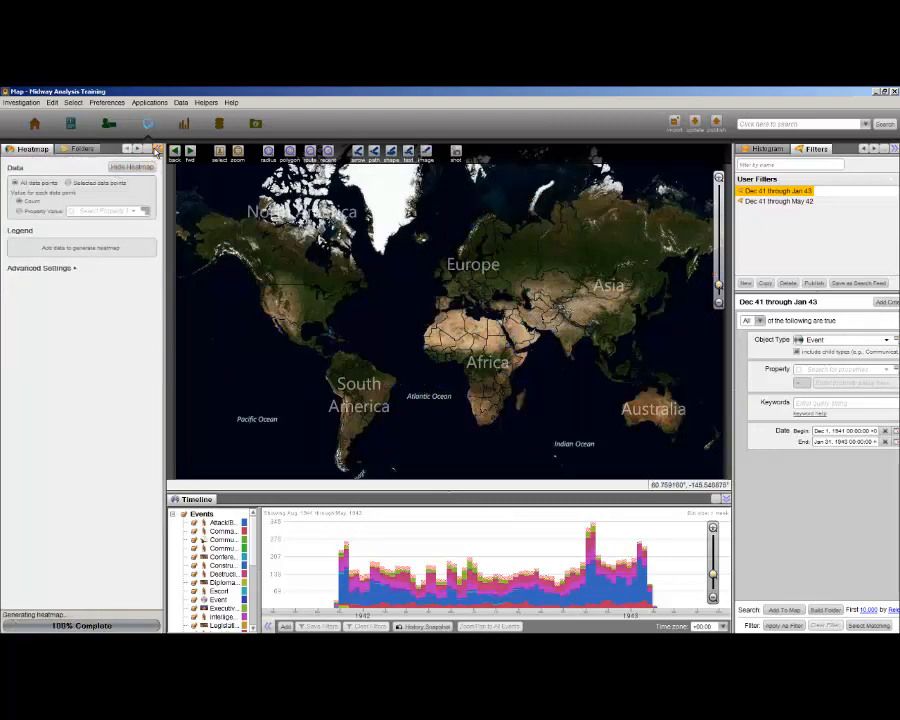
{"action": "left_click", "coordinate": [157, 149]}
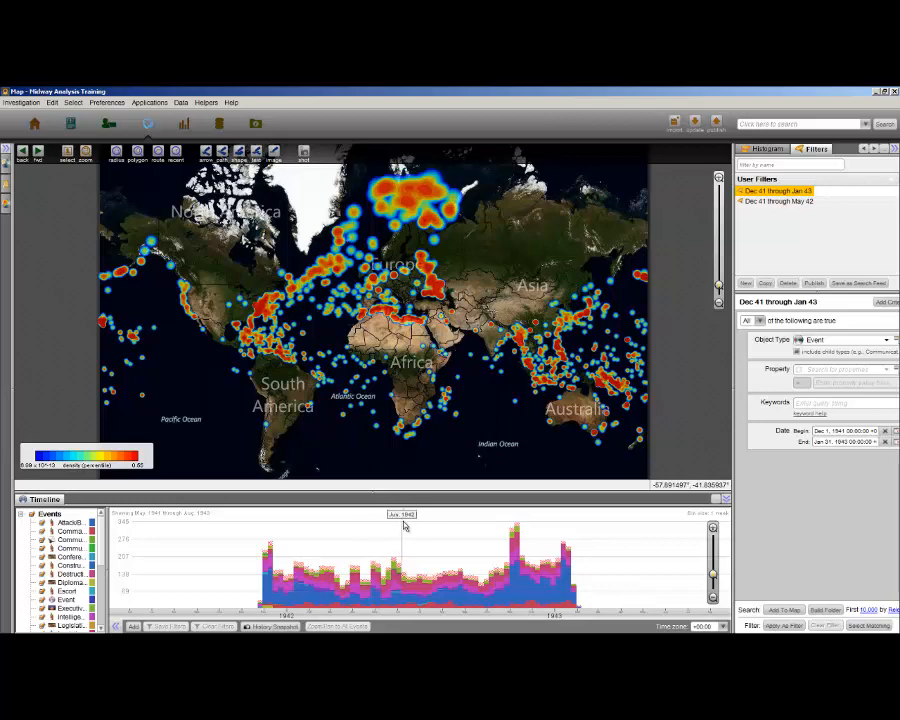
Step: Filter the heatmap on the timeline to June 1942 through February 1943, and narrow the window's start to just before the late-1942 peak
{"action": "left_click_drag", "start_coordinate": [398, 527], "coordinate": [577, 532]}
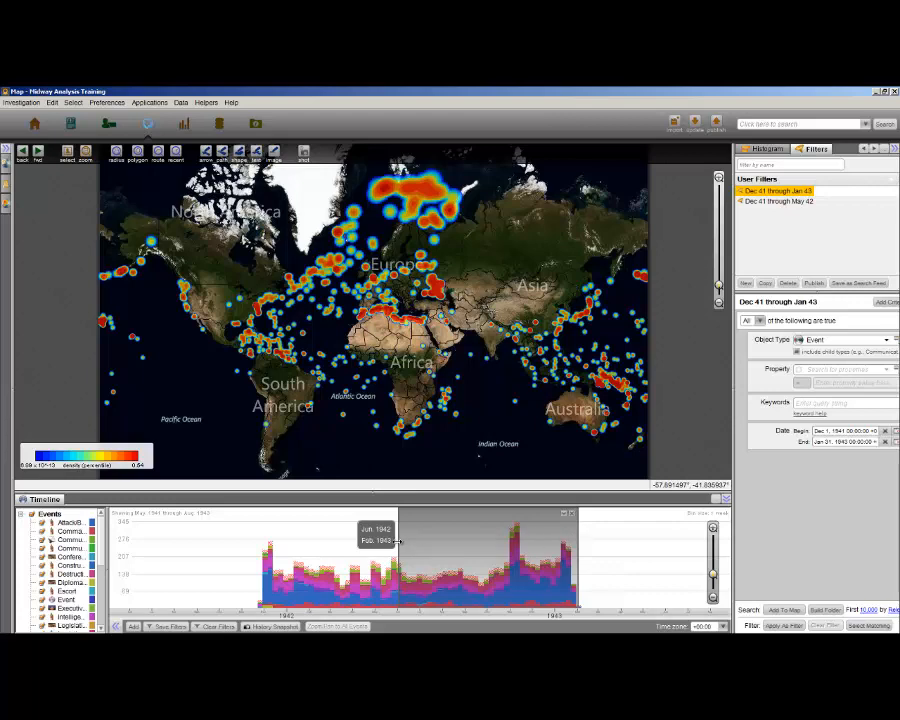
{"action": "left_click_drag", "start_coordinate": [399, 541], "coordinate": [505, 542]}
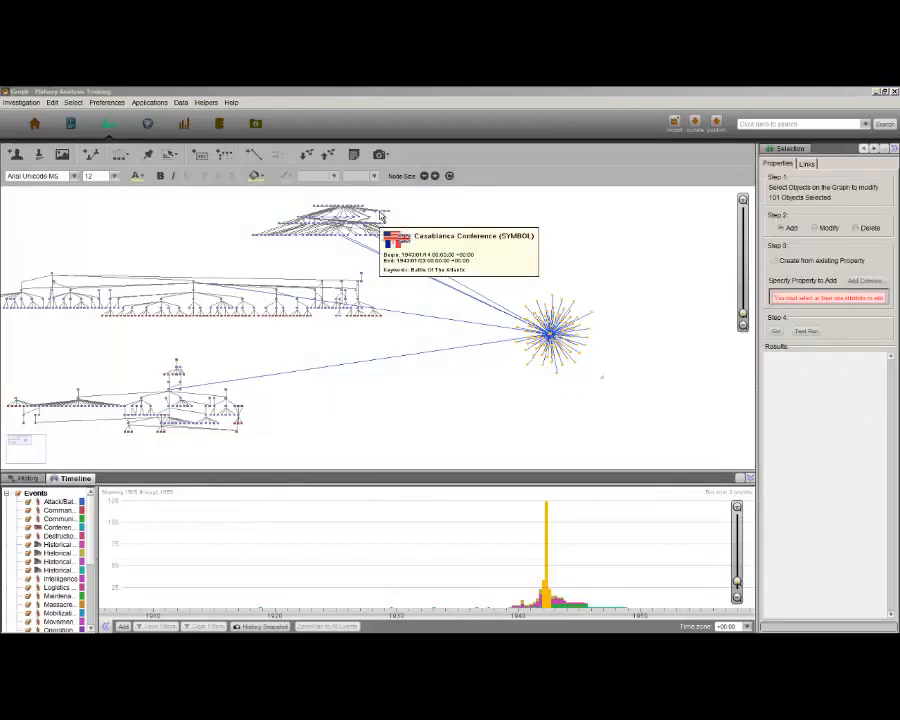
Step: Open the full record of the Casablanca Conference (SYMBOL) event from the graph
{"action": "double_click", "coordinate": [380, 216]}
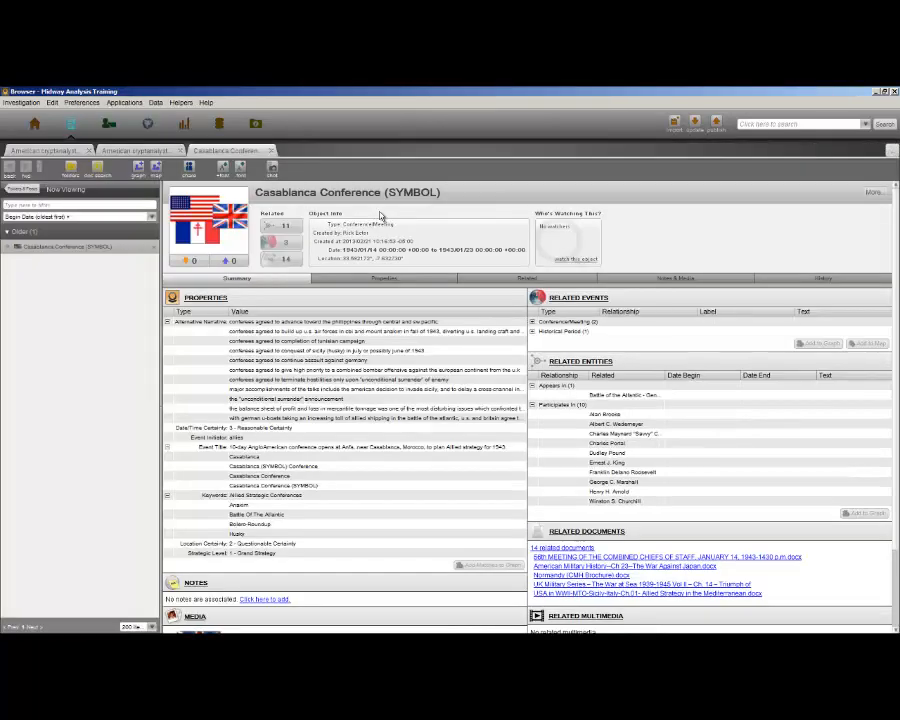